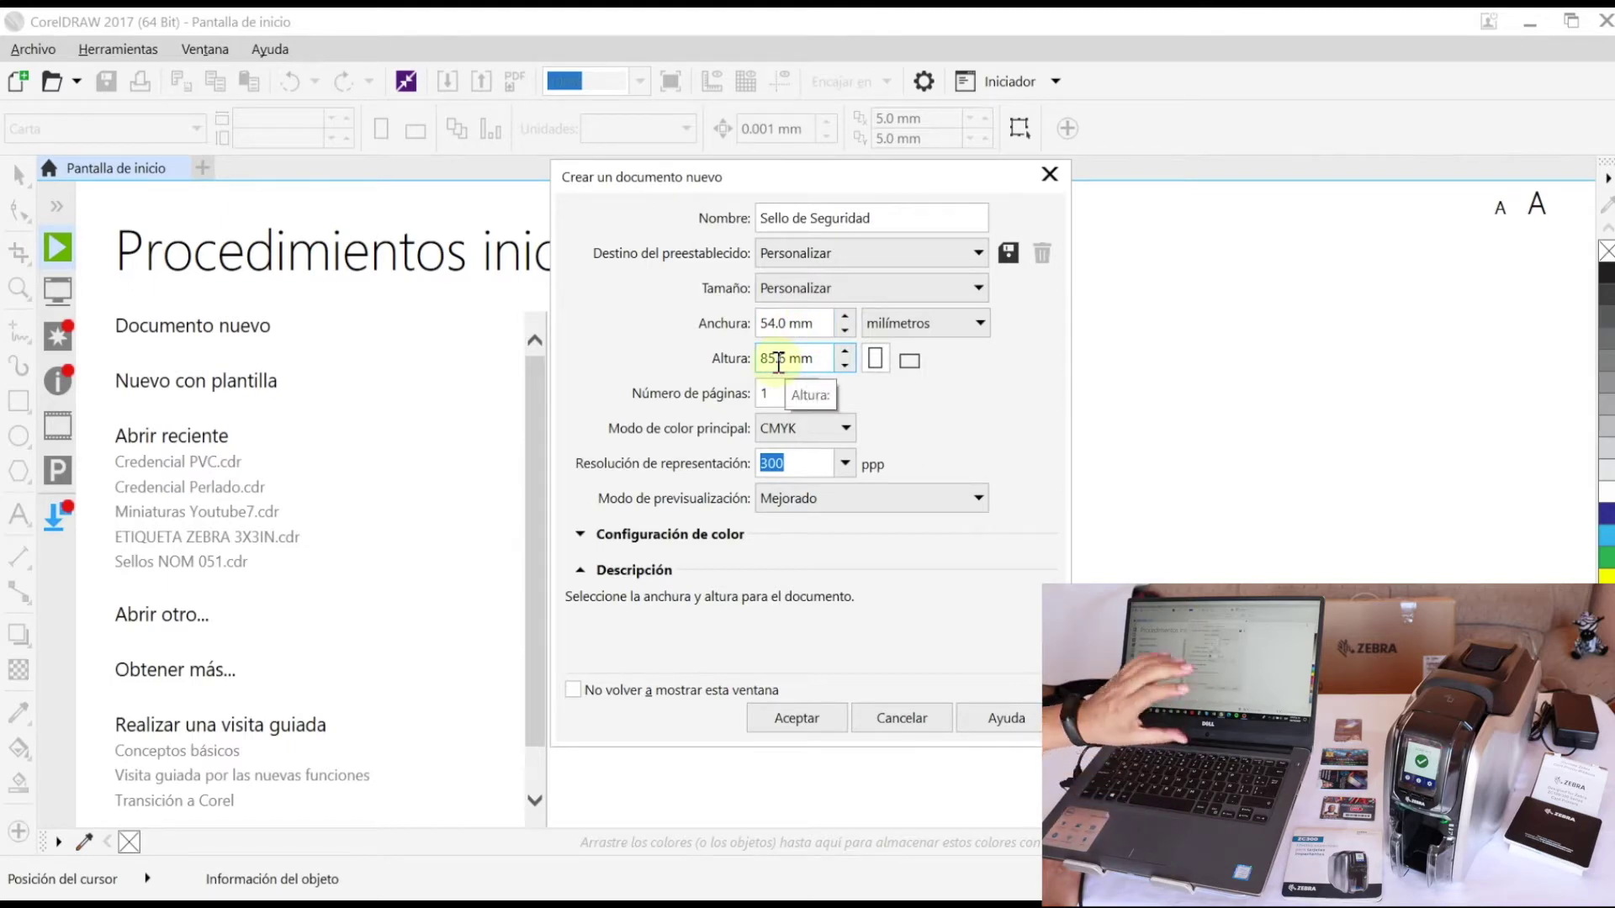
- Create the 54 × 85.6 mm portrait document "Sello de Seguridad" in CMYK at 300 ppp
{"action": "left_click", "coordinate": [799, 717]}
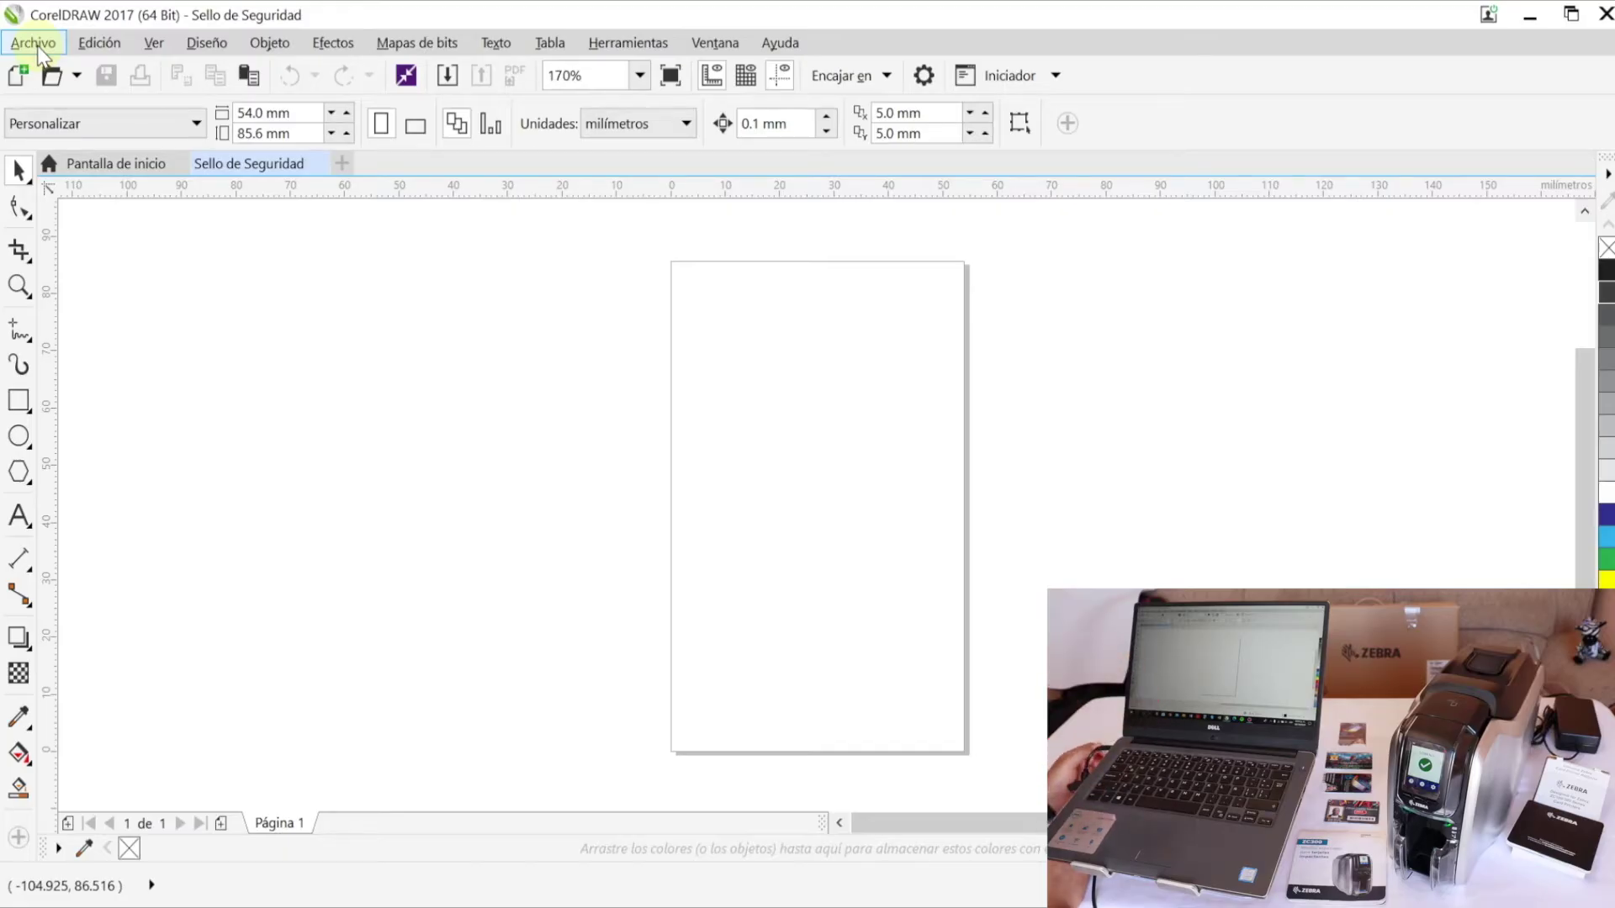
{"action": "left_click", "coordinate": [19, 401]}
{"action": "mouse_move", "coordinate": [672, 261]}
{"action": "left_mouse_down"}
{"action": "mouse_move", "coordinate": [723, 412]}
{"action": "mouse_move", "coordinate": [879, 698]}
{"action": "mouse_move", "coordinate": [964, 753]}
{"action": "left_mouse_up"}
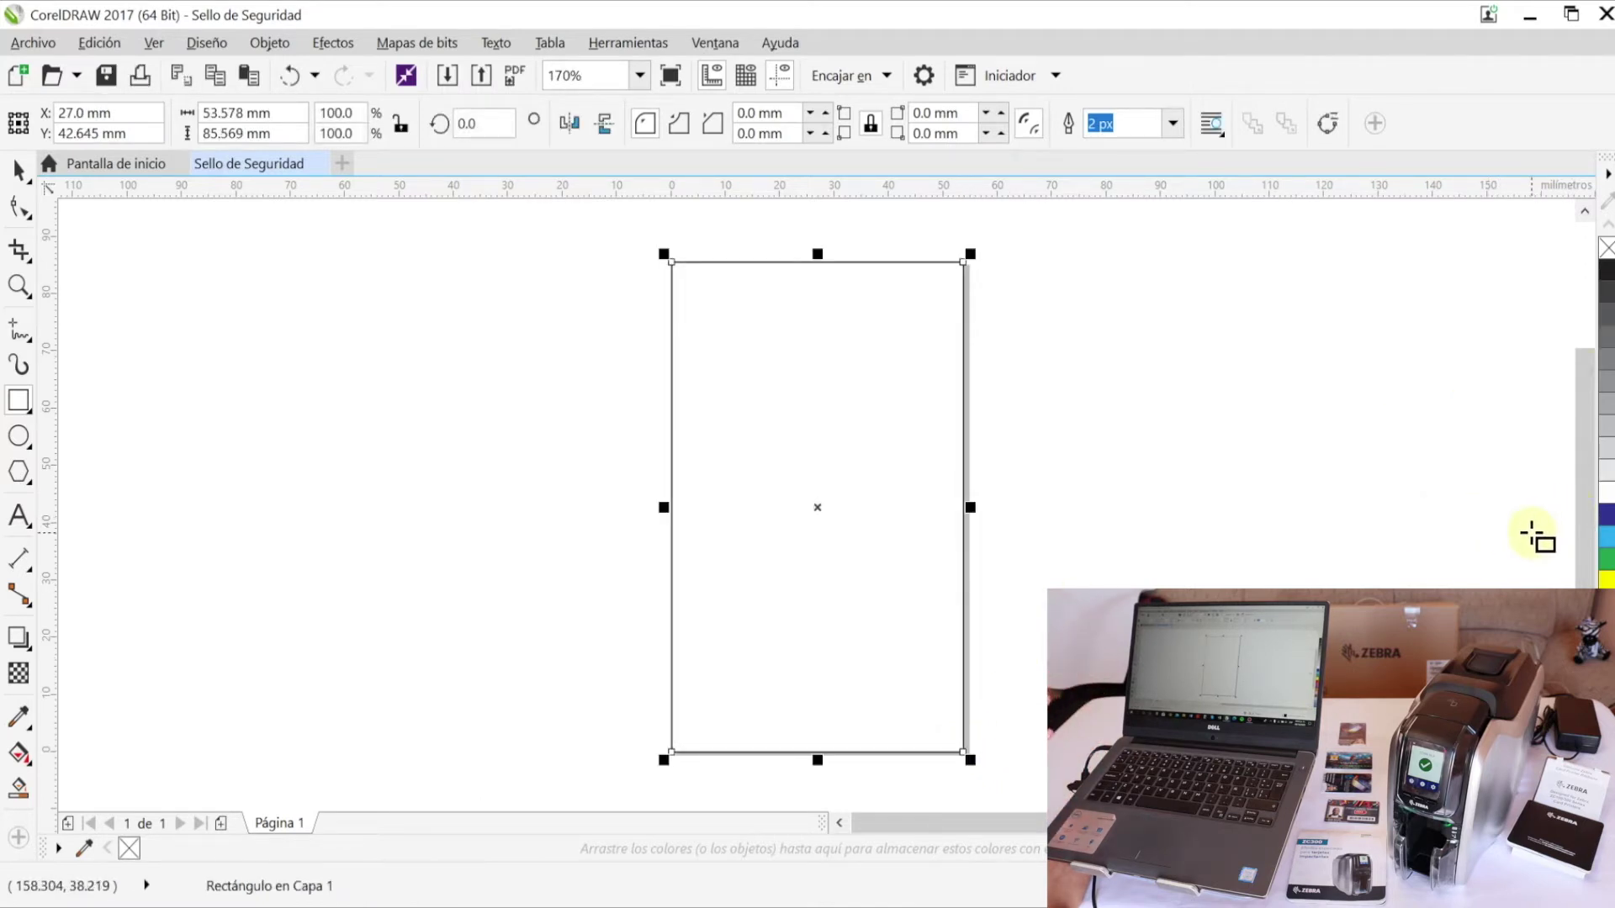
{"action": "left_click", "coordinate": [1608, 540]}
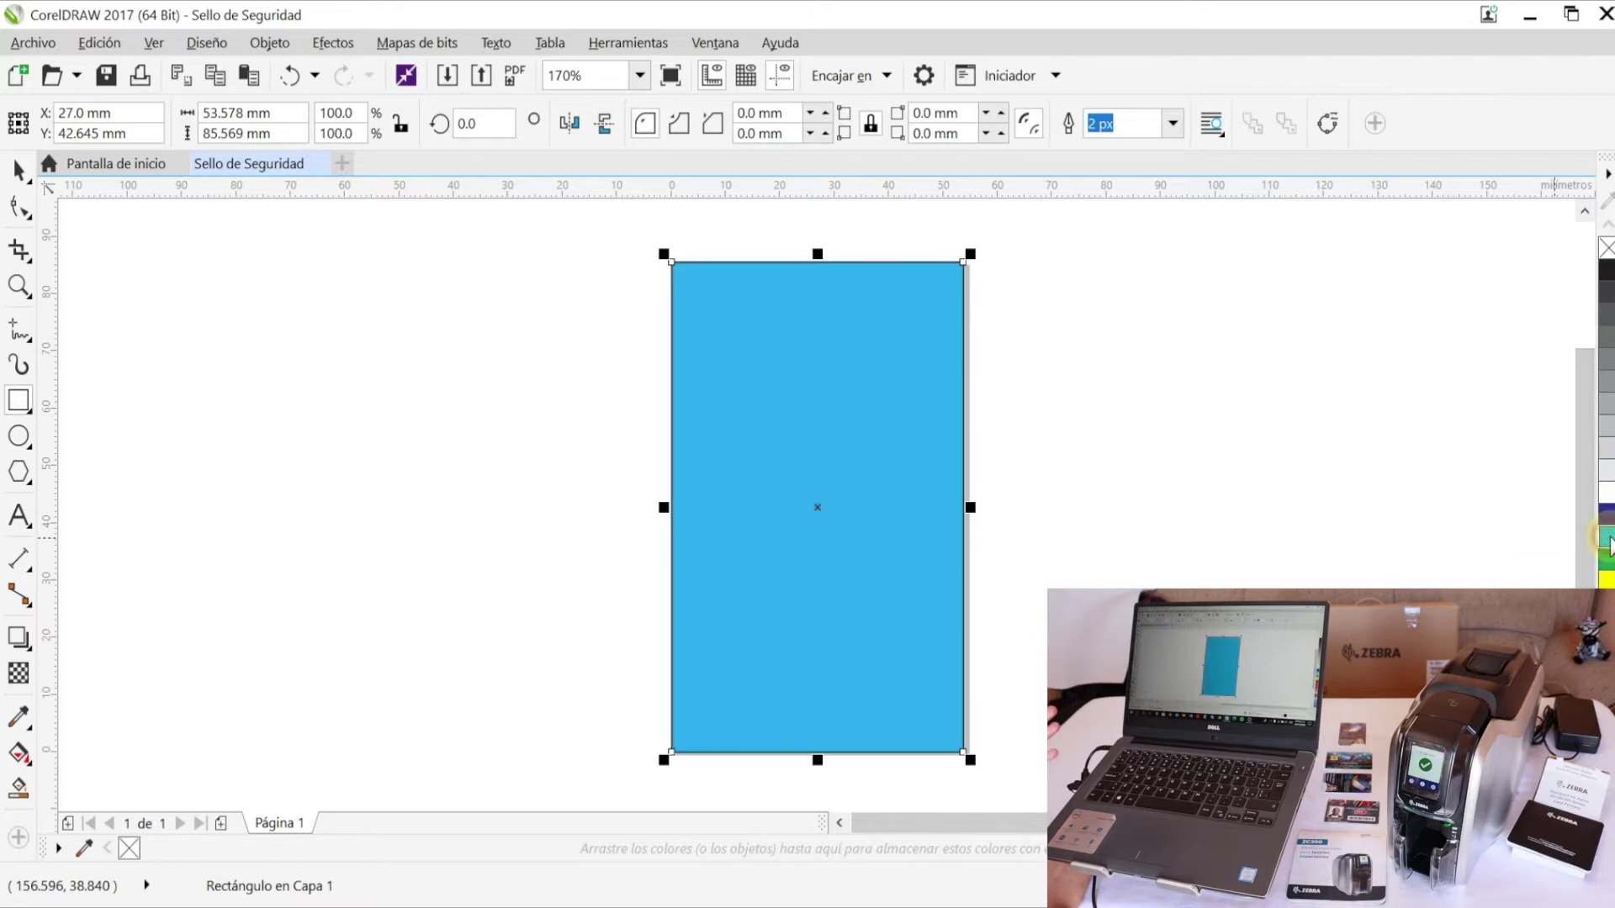
{"action": "left_click", "coordinate": [1608, 557]}
{"action": "left_click", "coordinate": [1607, 579]}
{"action": "left_click", "coordinate": [1607, 601]}
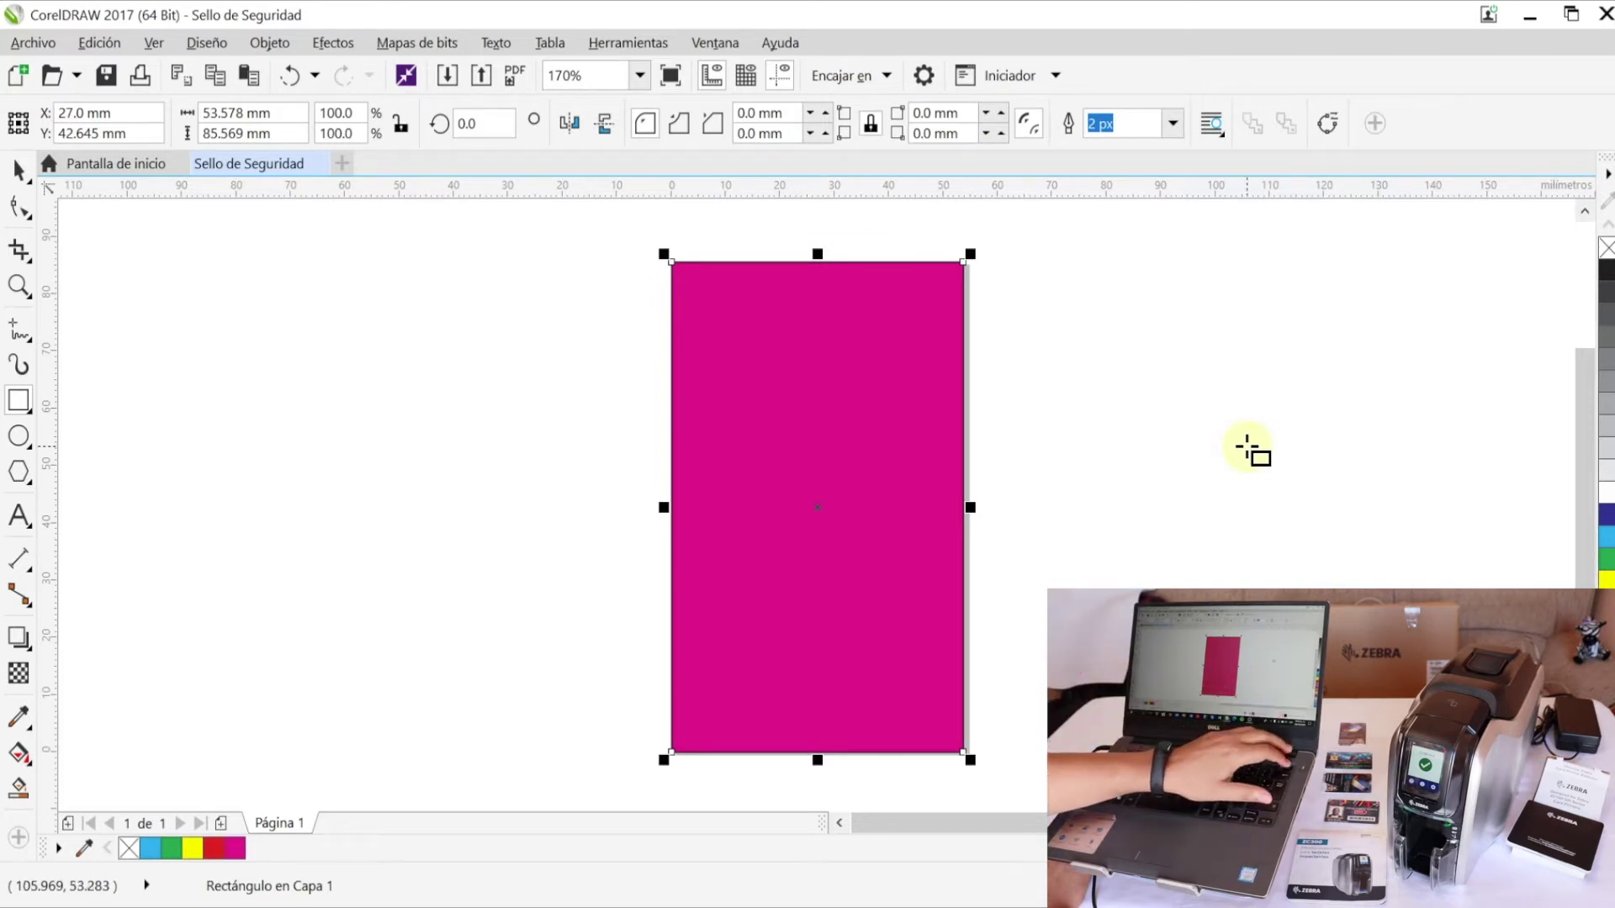
{"action": "key", "text": "Delete"}
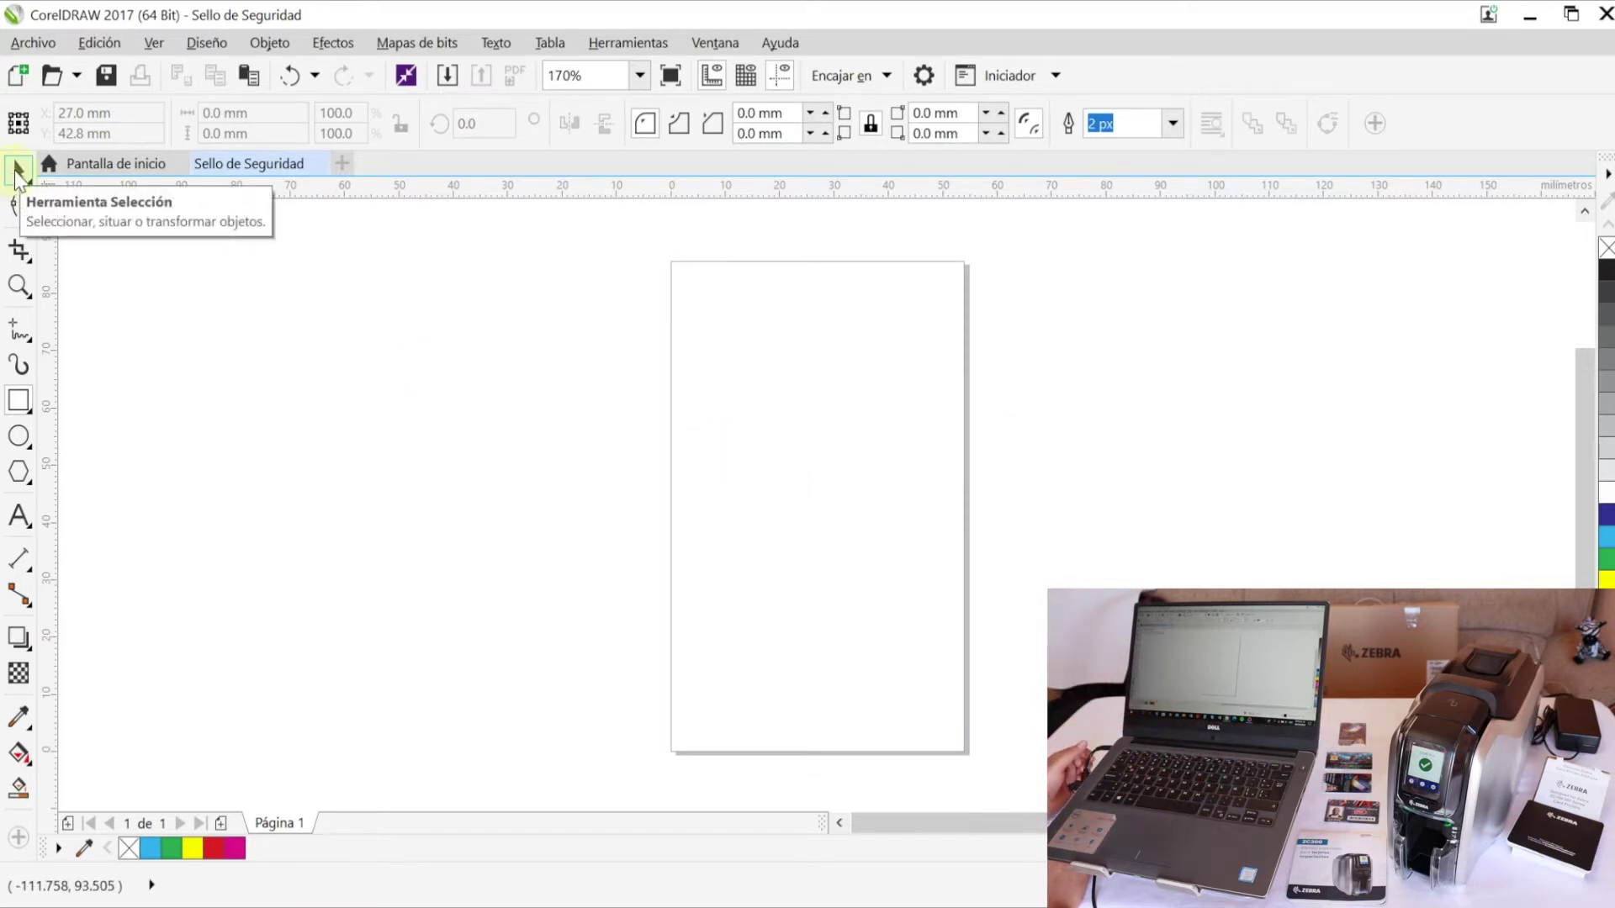
- Import fondo.jpg and place it as the background covering the whole card page
{"action": "left_click", "coordinate": [33, 43]}
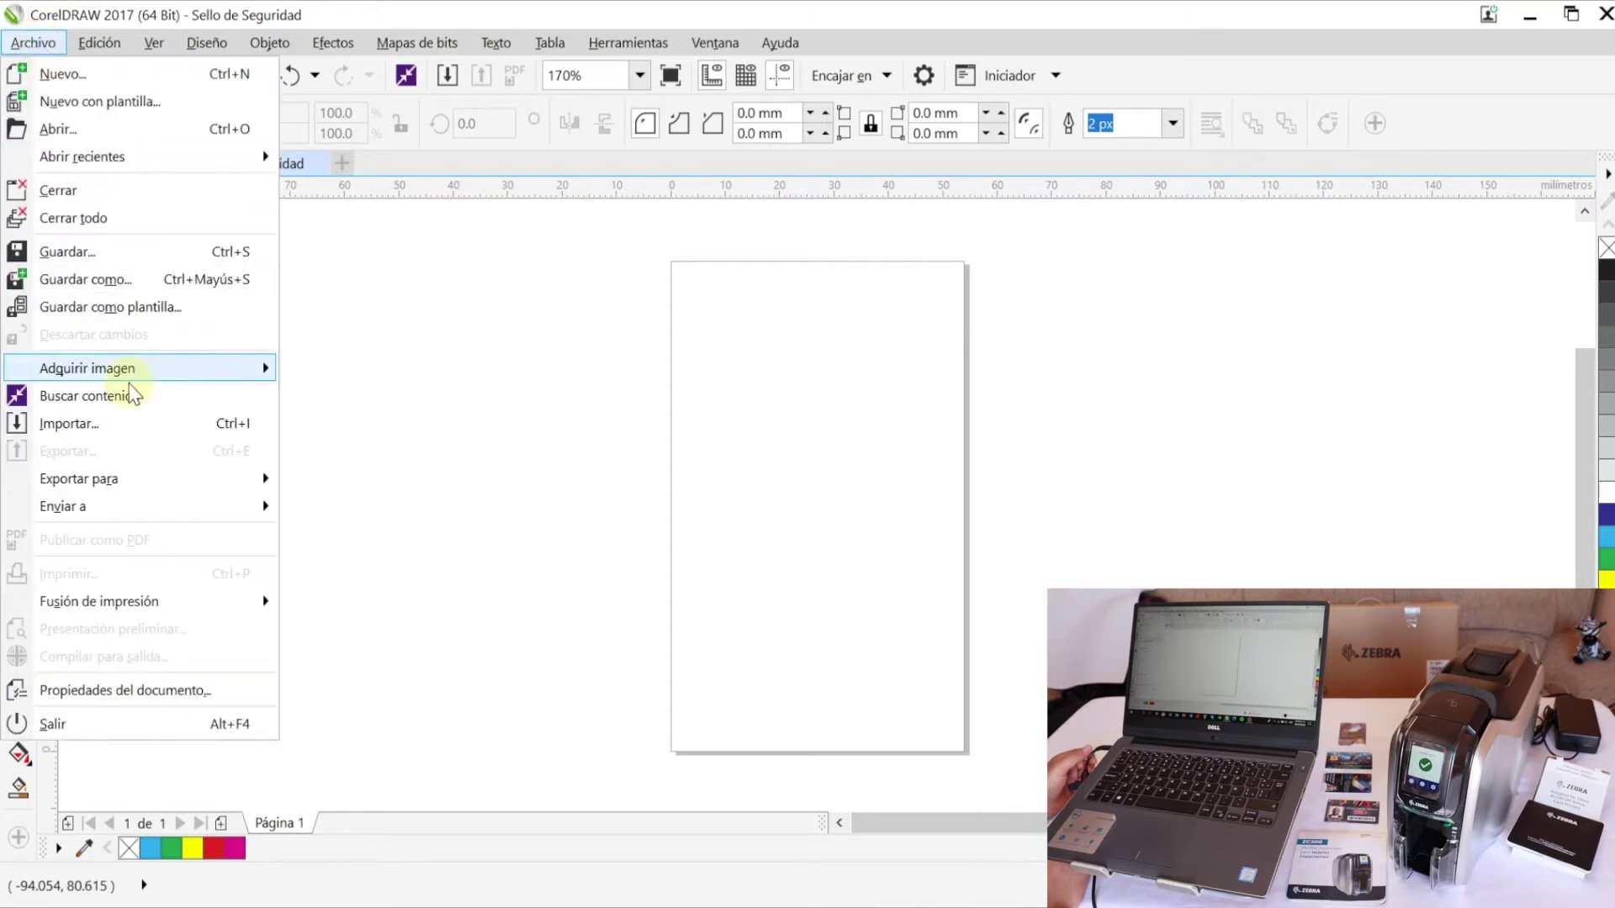
{"action": "left_click", "coordinate": [117, 423]}
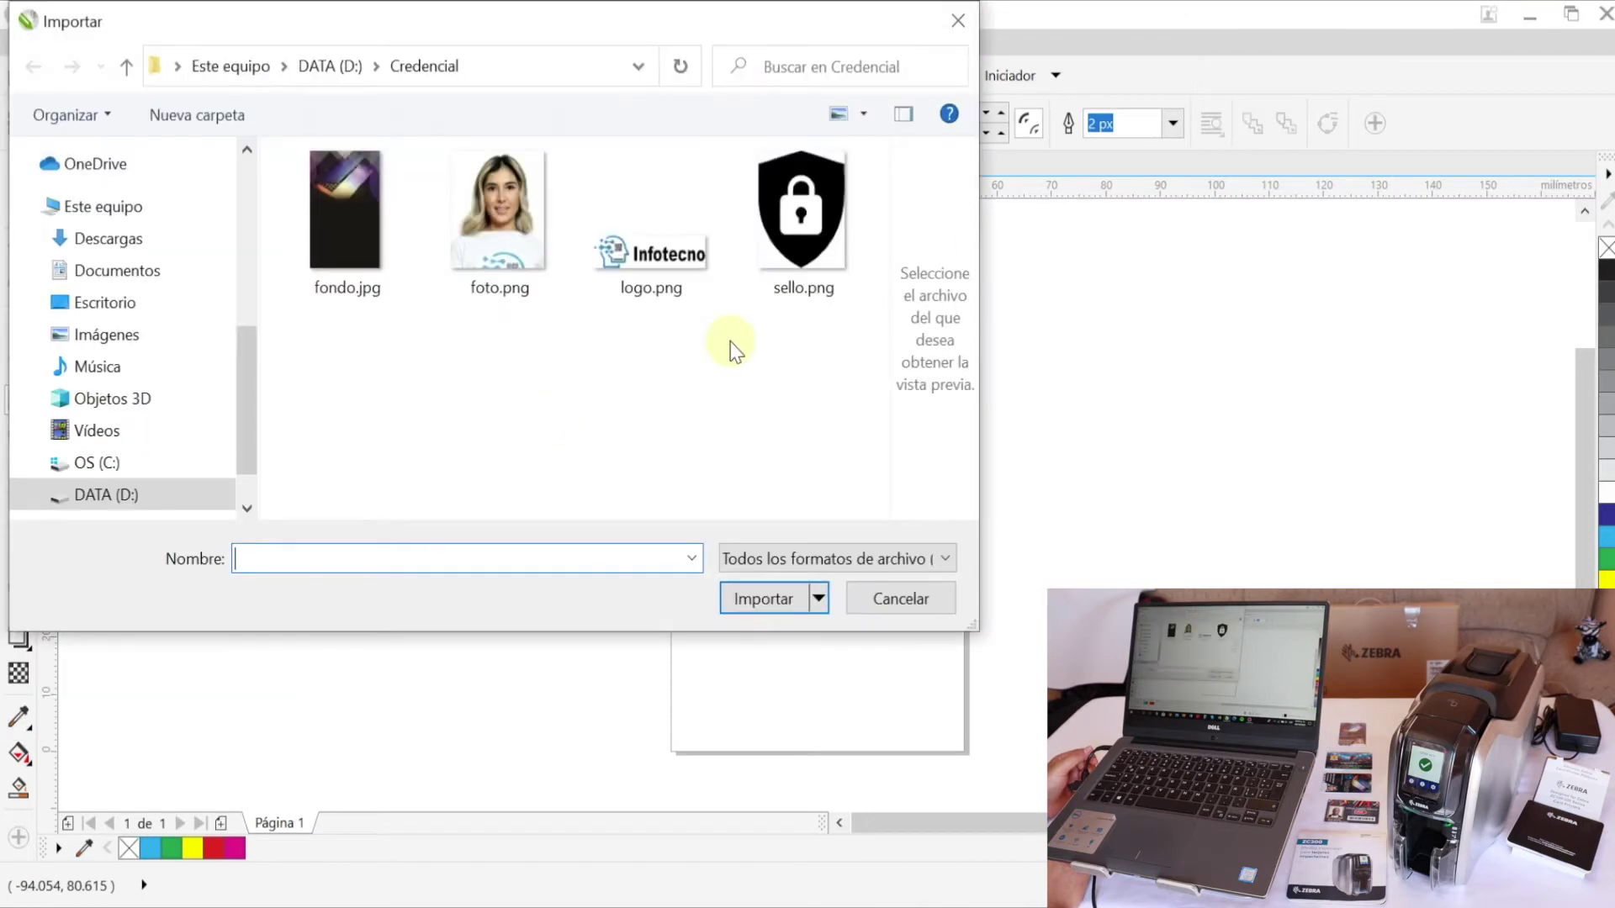
{"action": "left_click", "coordinate": [343, 218]}
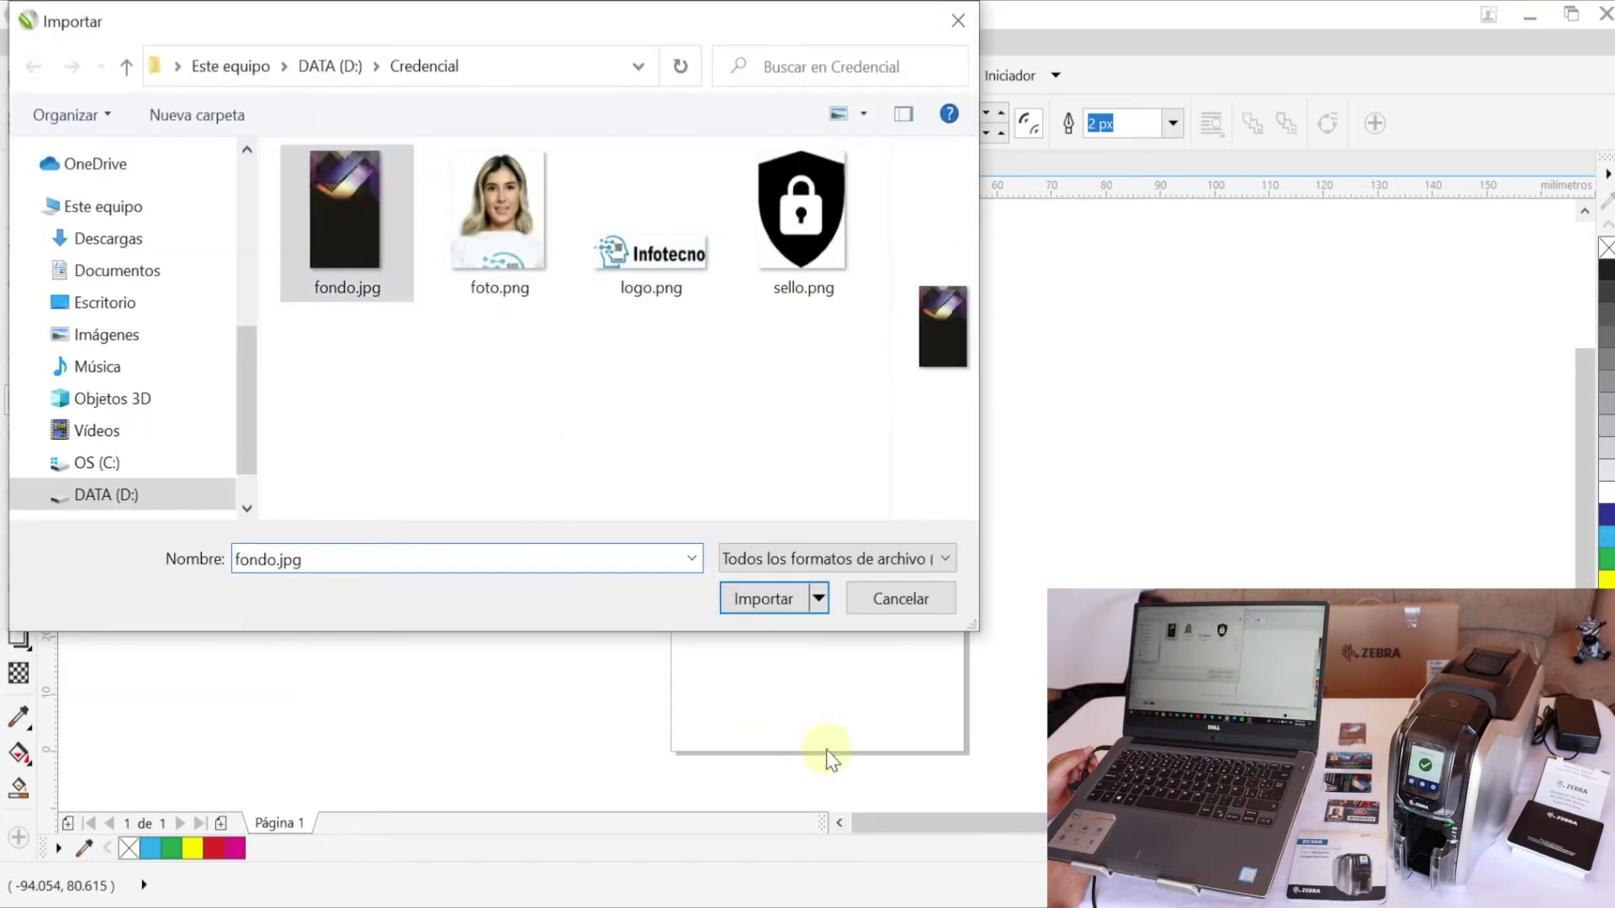
{"action": "left_click", "coordinate": [751, 599]}
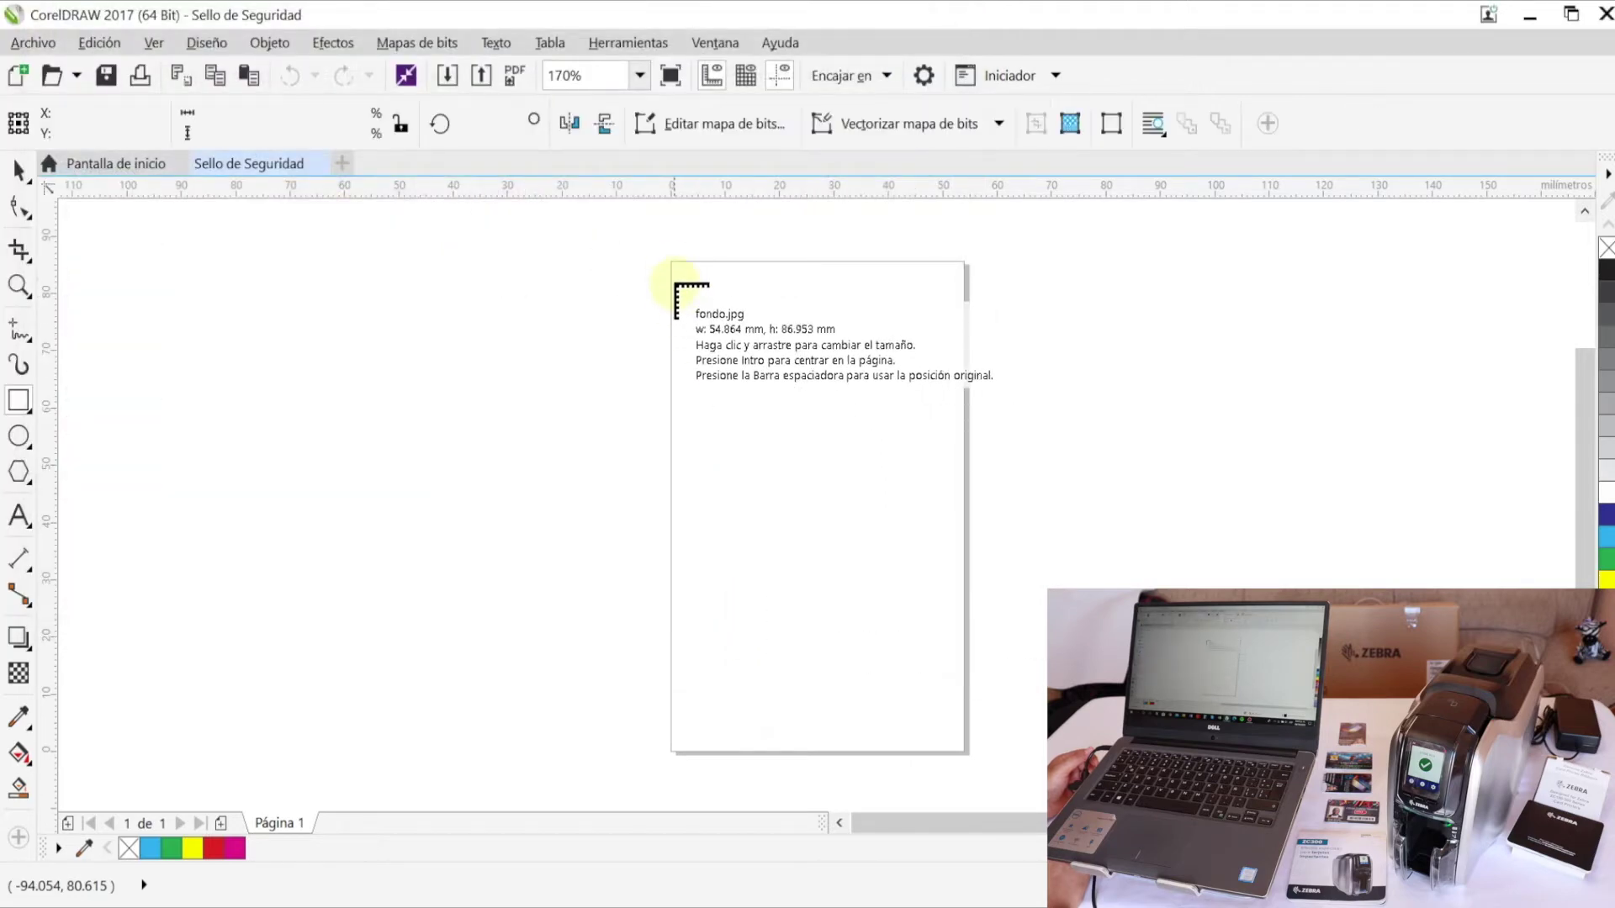
{"action": "left_click_drag", "start_coordinate": [670, 261], "coordinate": [974, 749]}
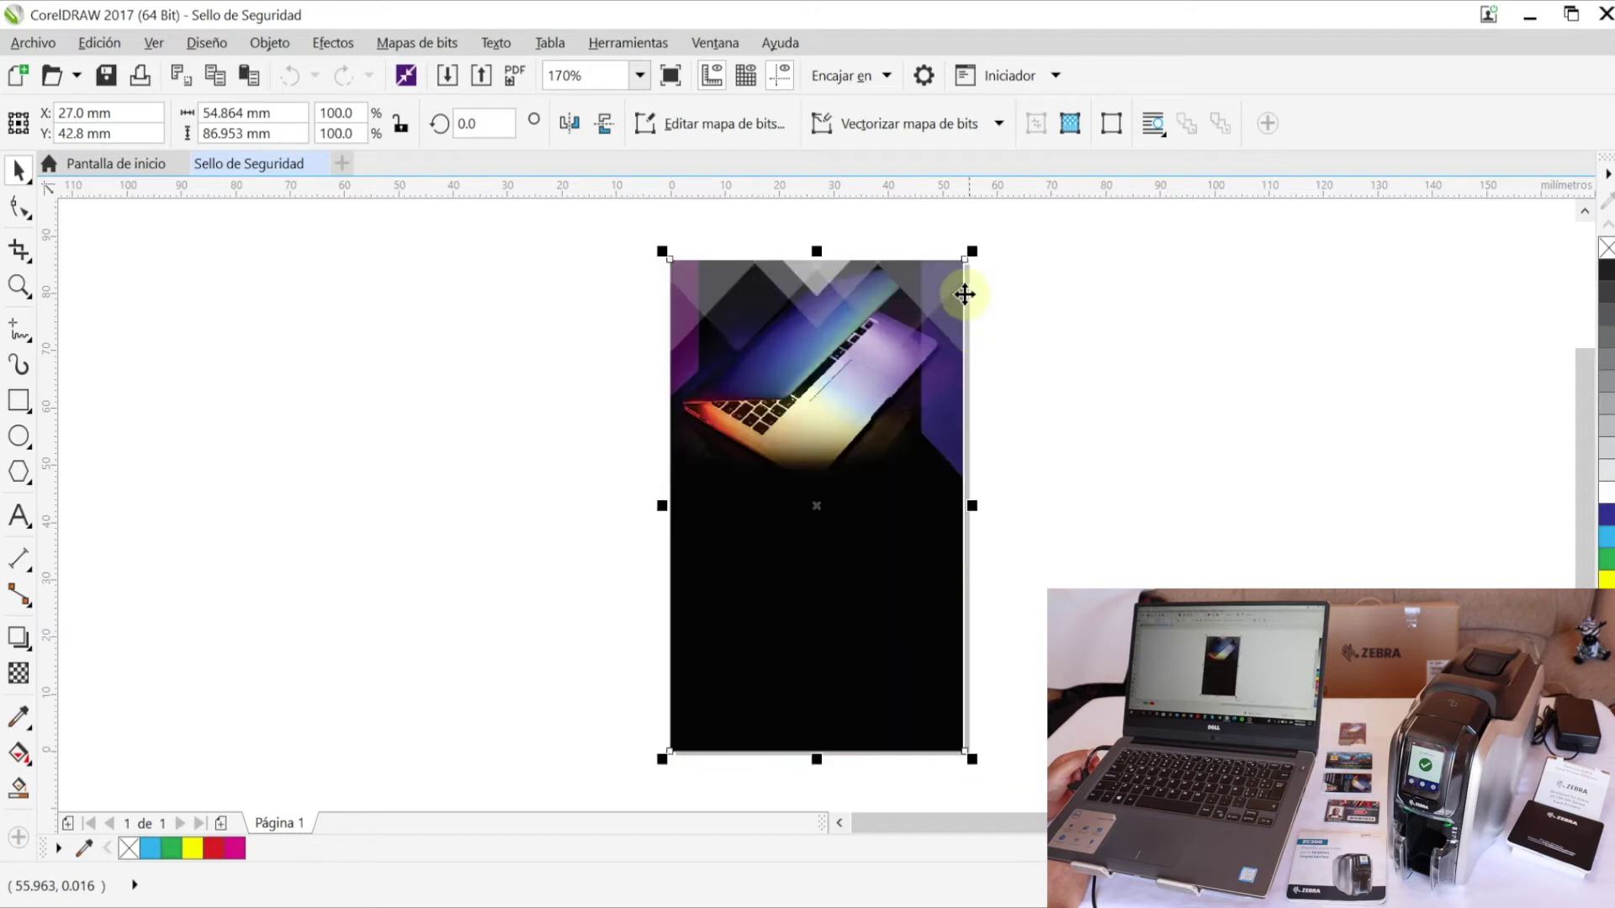
{"action": "mouse_move", "coordinate": [967, 252]}
{"action": "left_mouse_down"}
{"action": "mouse_move", "coordinate": [960, 290]}
{"action": "mouse_move", "coordinate": [967, 260]}
{"action": "mouse_move", "coordinate": [987, 255]}
{"action": "left_mouse_up"}
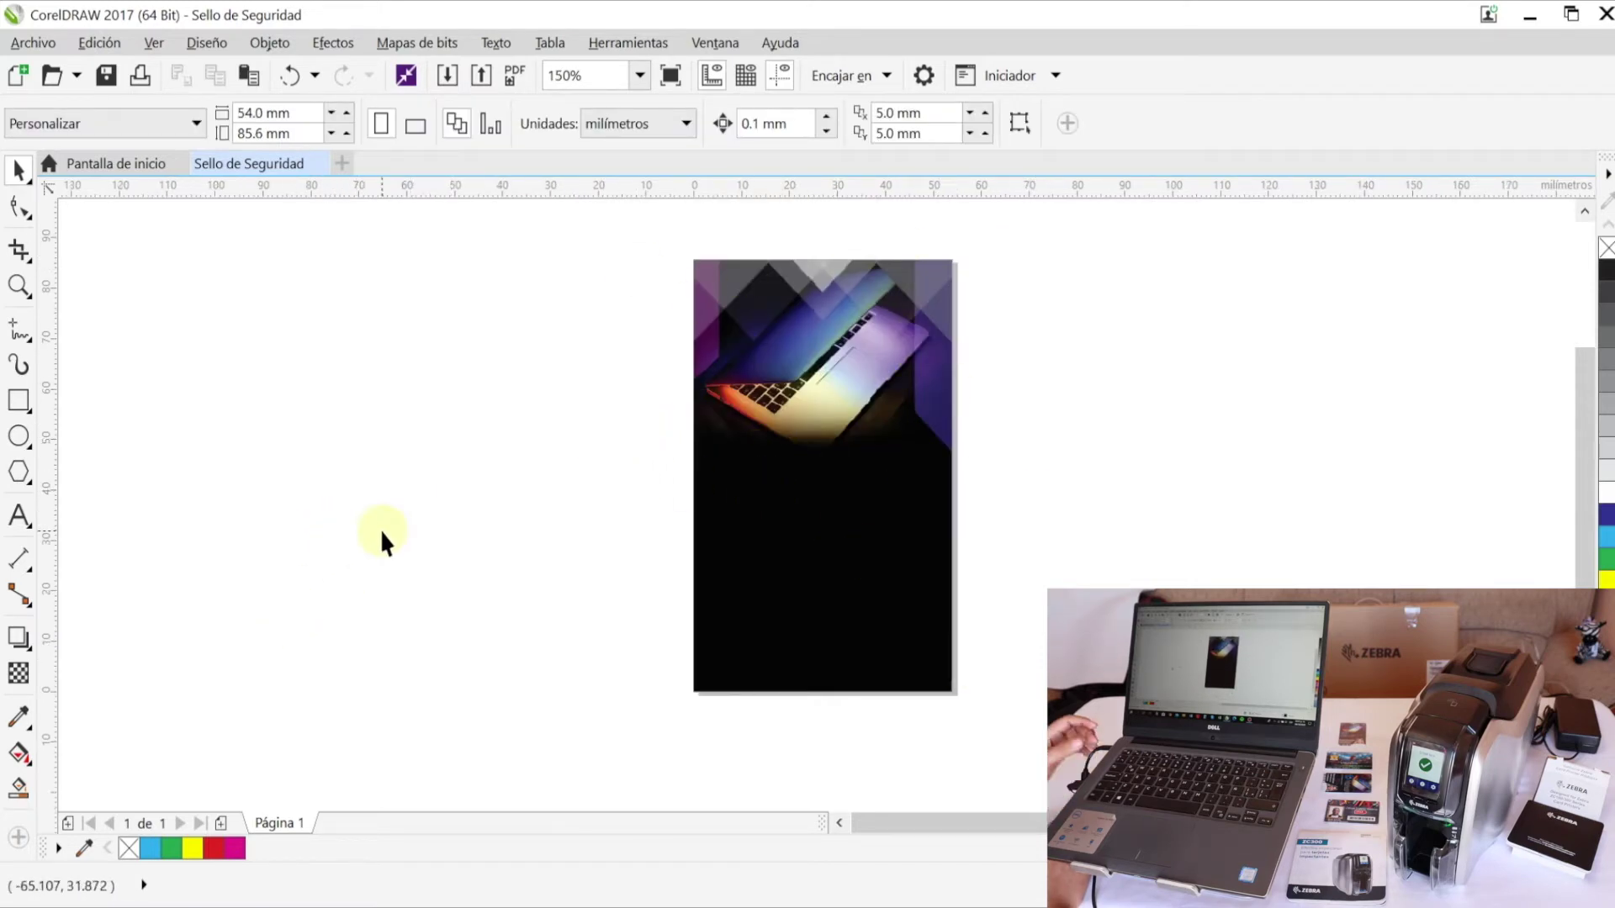
- Import foto.png at about 26 mm wide and place it in the lower right corner of the card
{"action": "left_click", "coordinate": [27, 43]}
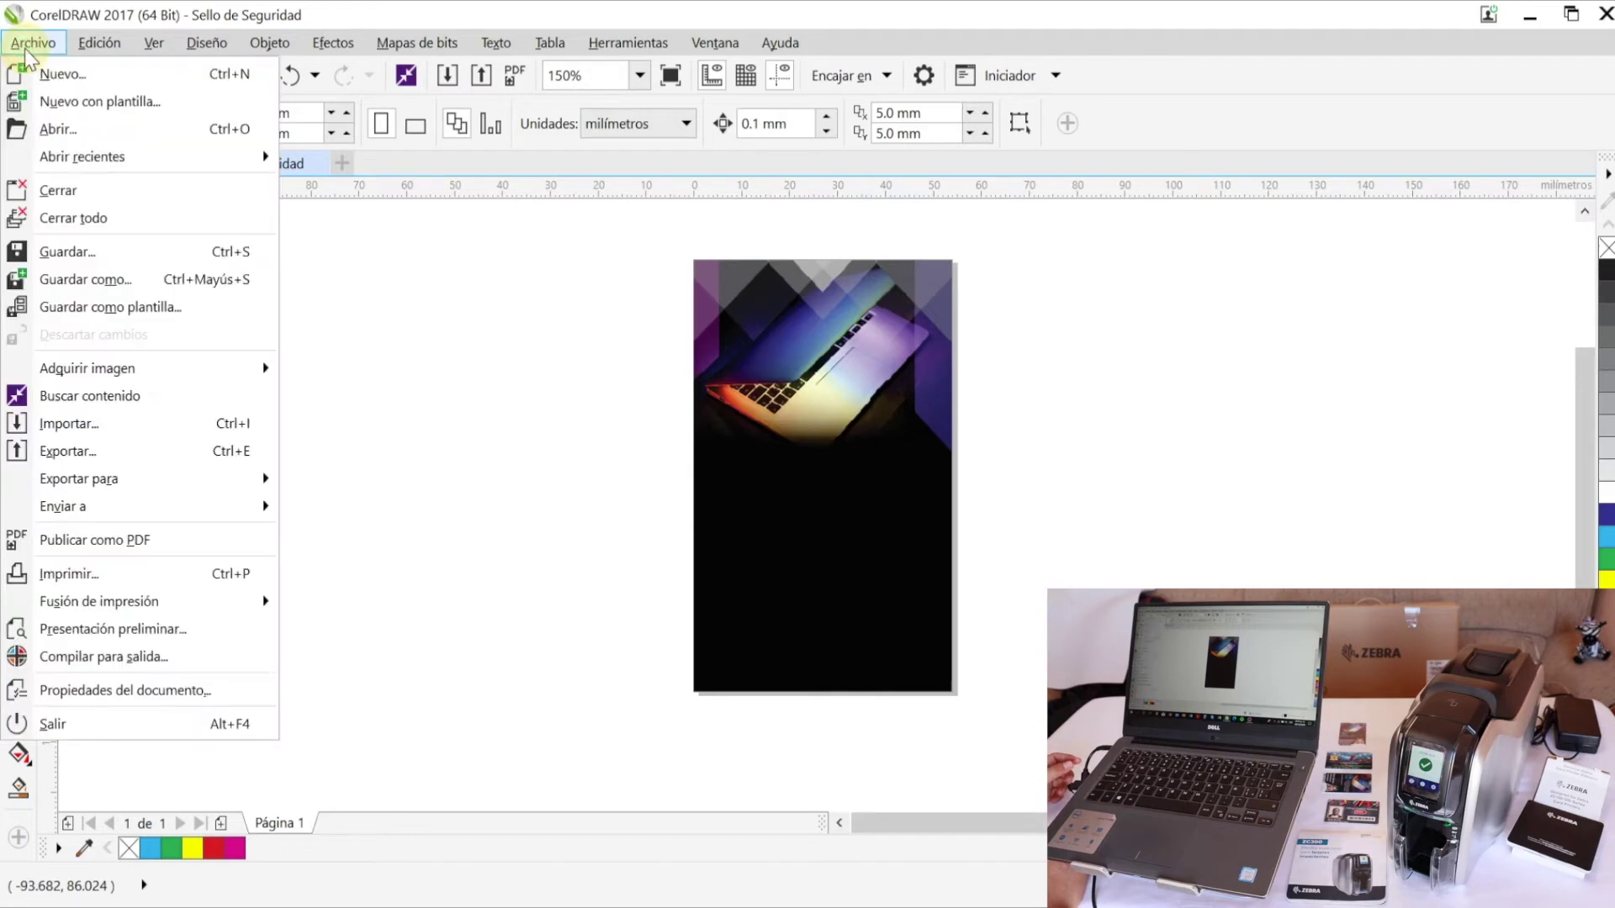
{"action": "left_click", "coordinate": [76, 424]}
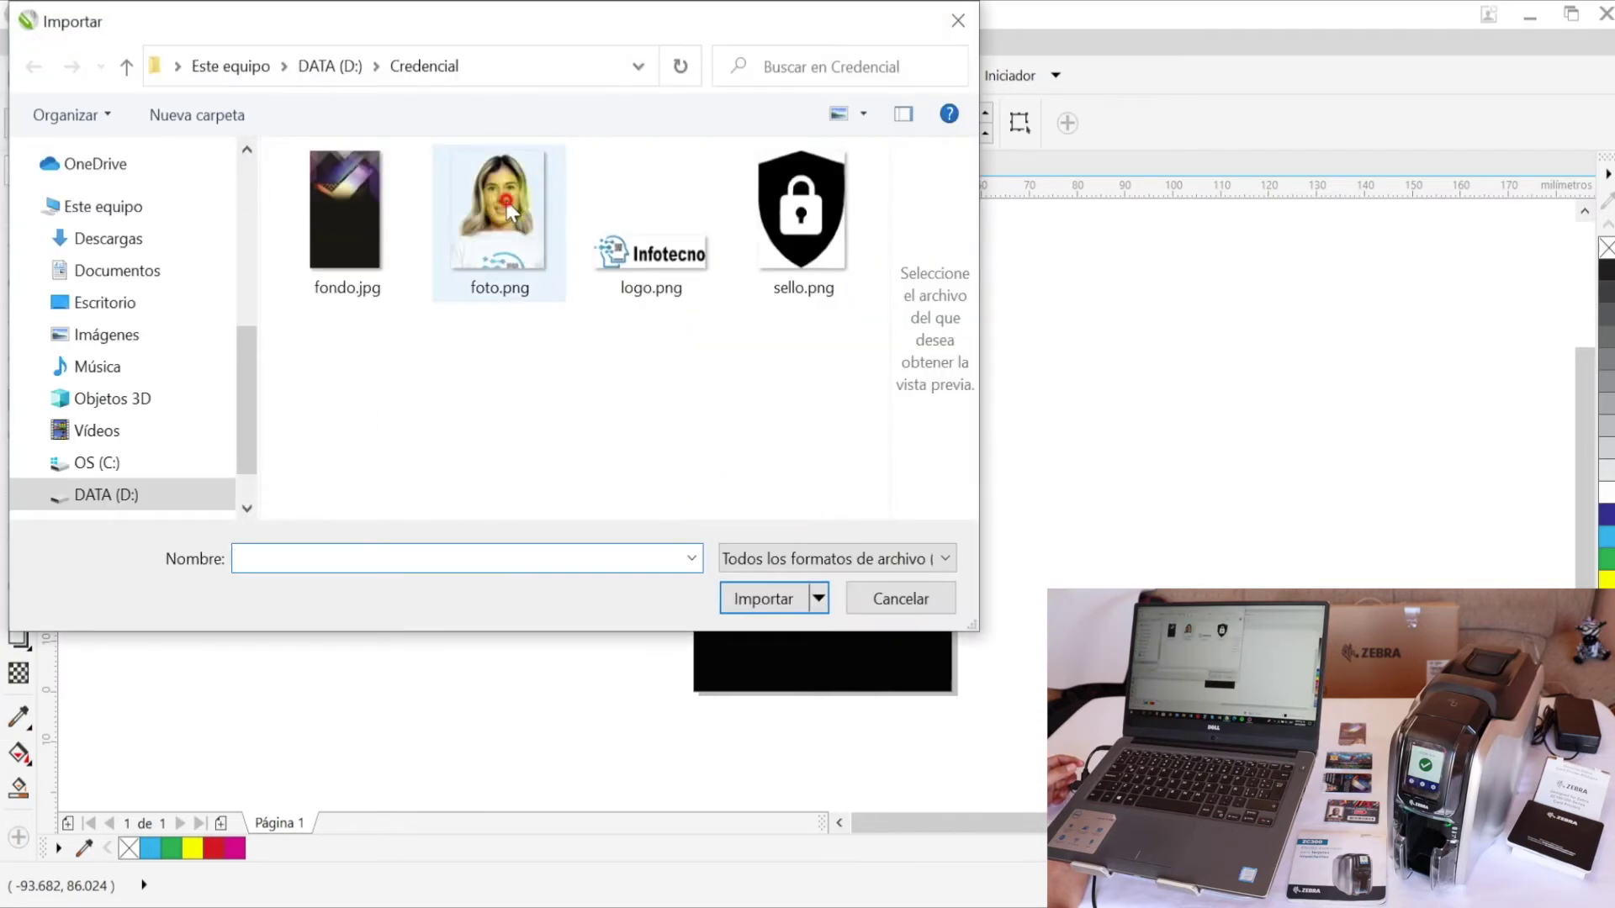
{"action": "double_click", "coordinate": [507, 200]}
{"action": "mouse_move", "coordinate": [790, 502]}
{"action": "left_mouse_down"}
{"action": "mouse_move", "coordinate": [948, 669]}
{"action": "mouse_move", "coordinate": [925, 655]}
{"action": "left_mouse_up"}
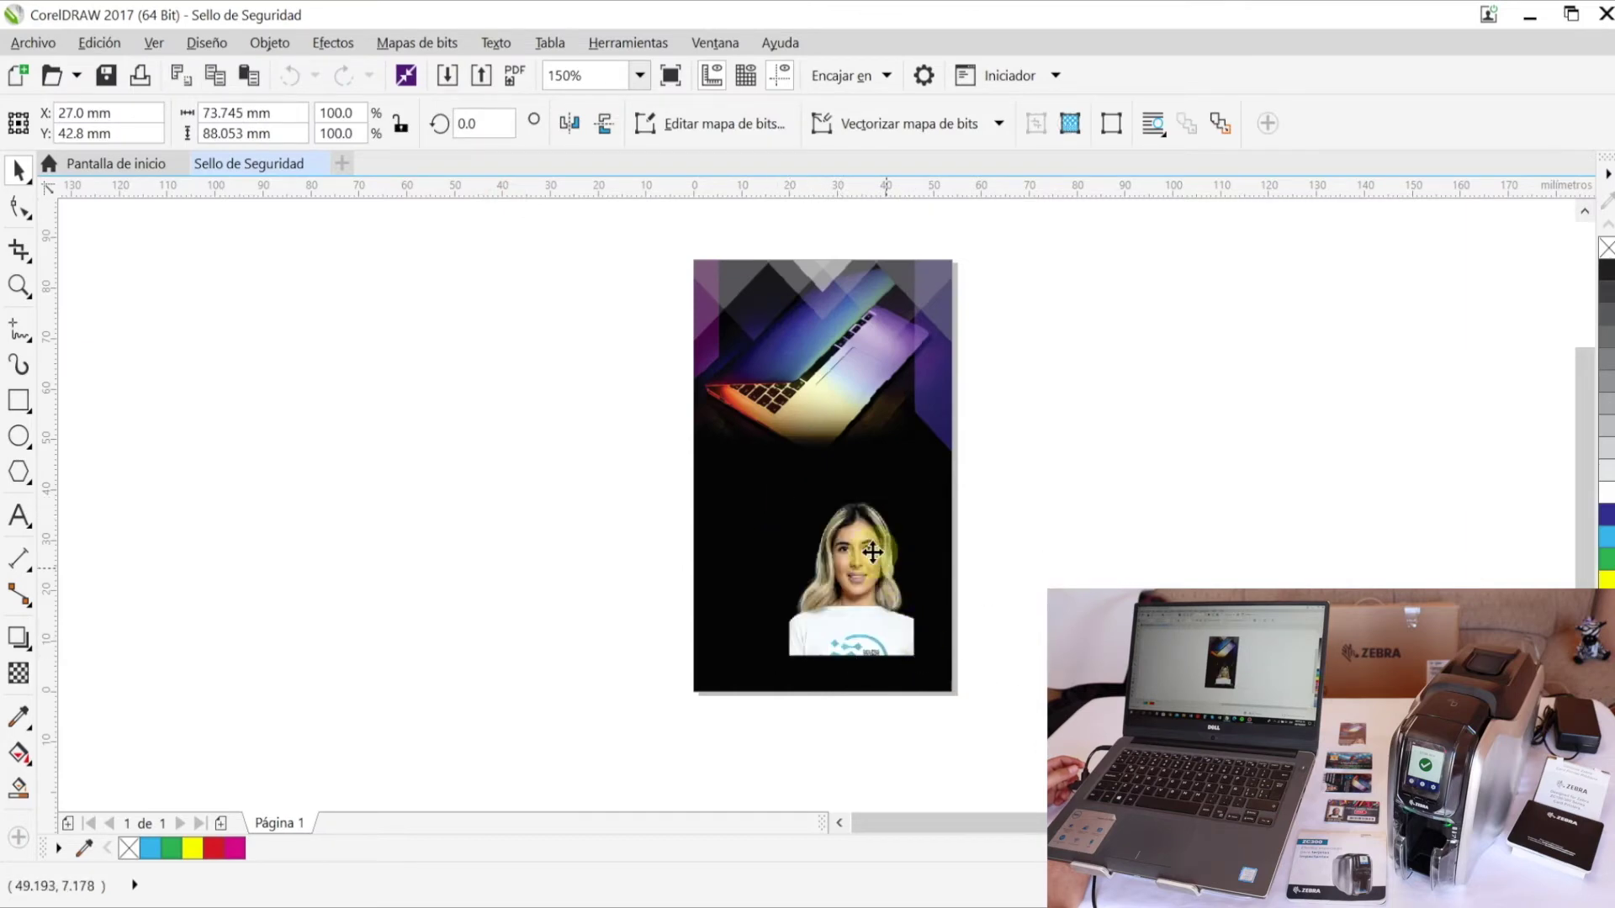
{"action": "left_click_drag", "start_coordinate": [867, 547], "coordinate": [896, 576]}
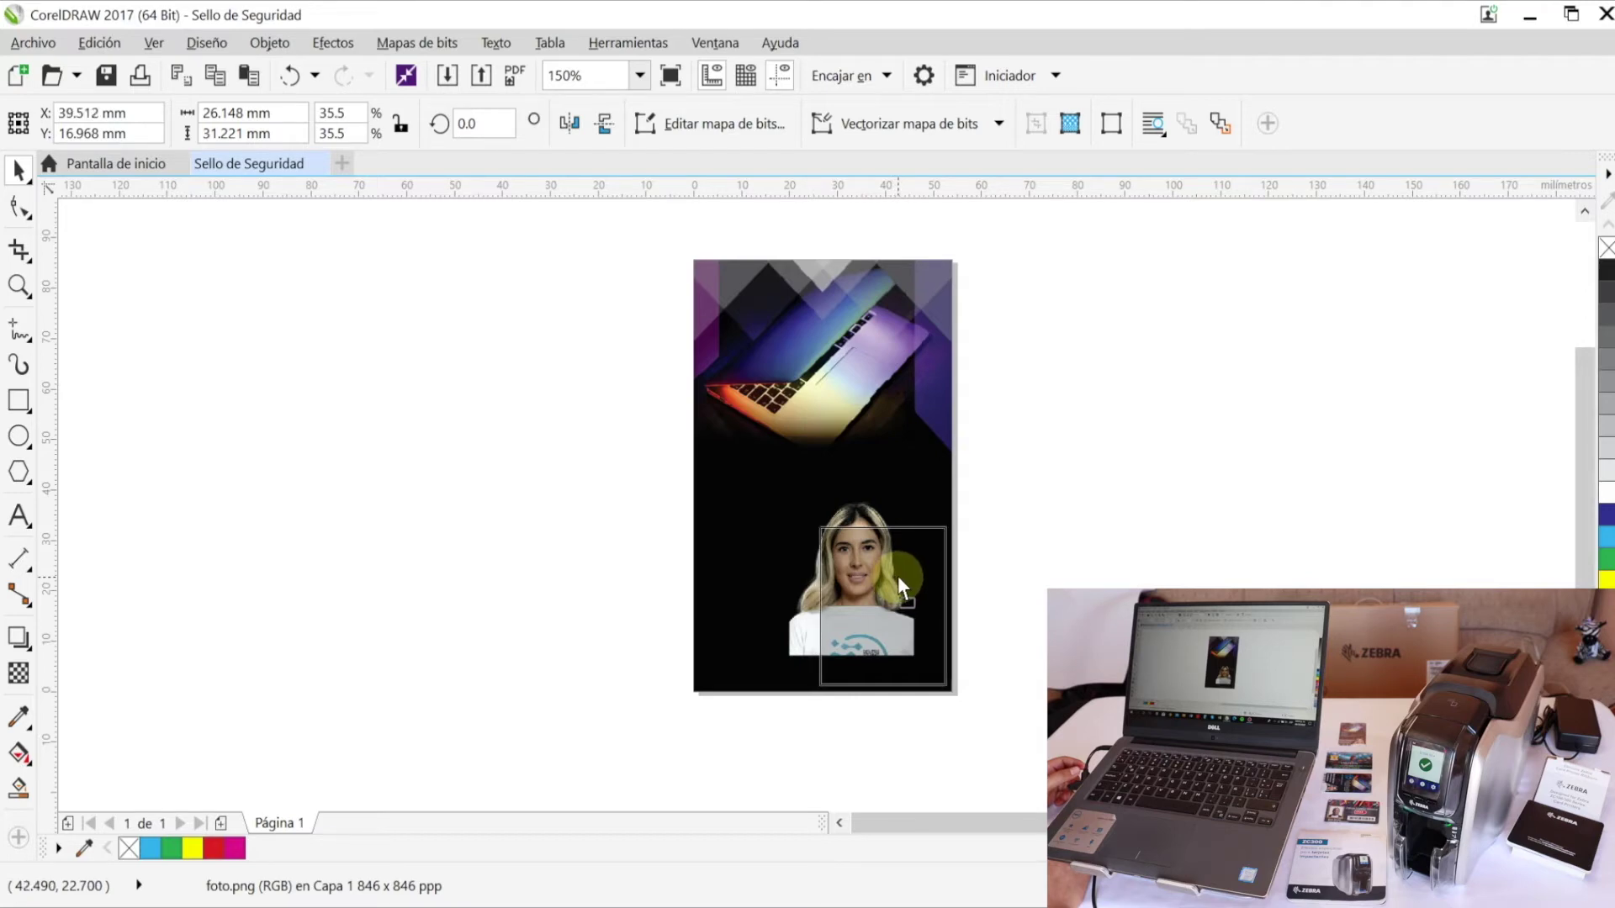
{"action": "left_click", "coordinate": [887, 744]}
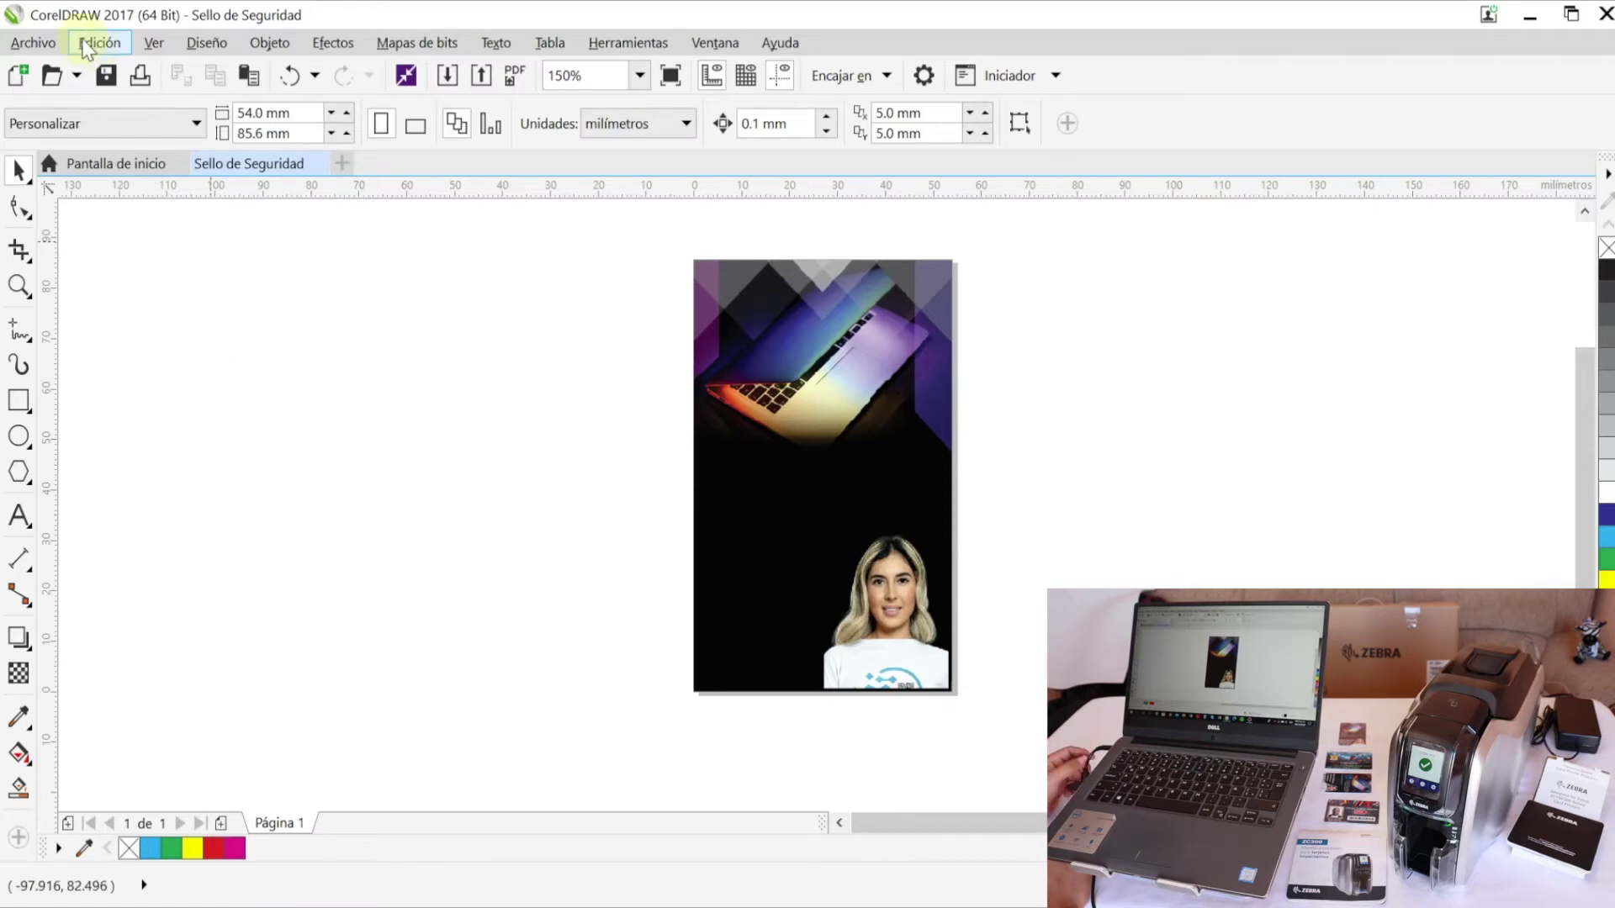
- Import logo.png across the card's full width, just below the laptop image, and nudge it slightly upward
{"action": "left_click", "coordinate": [23, 44]}
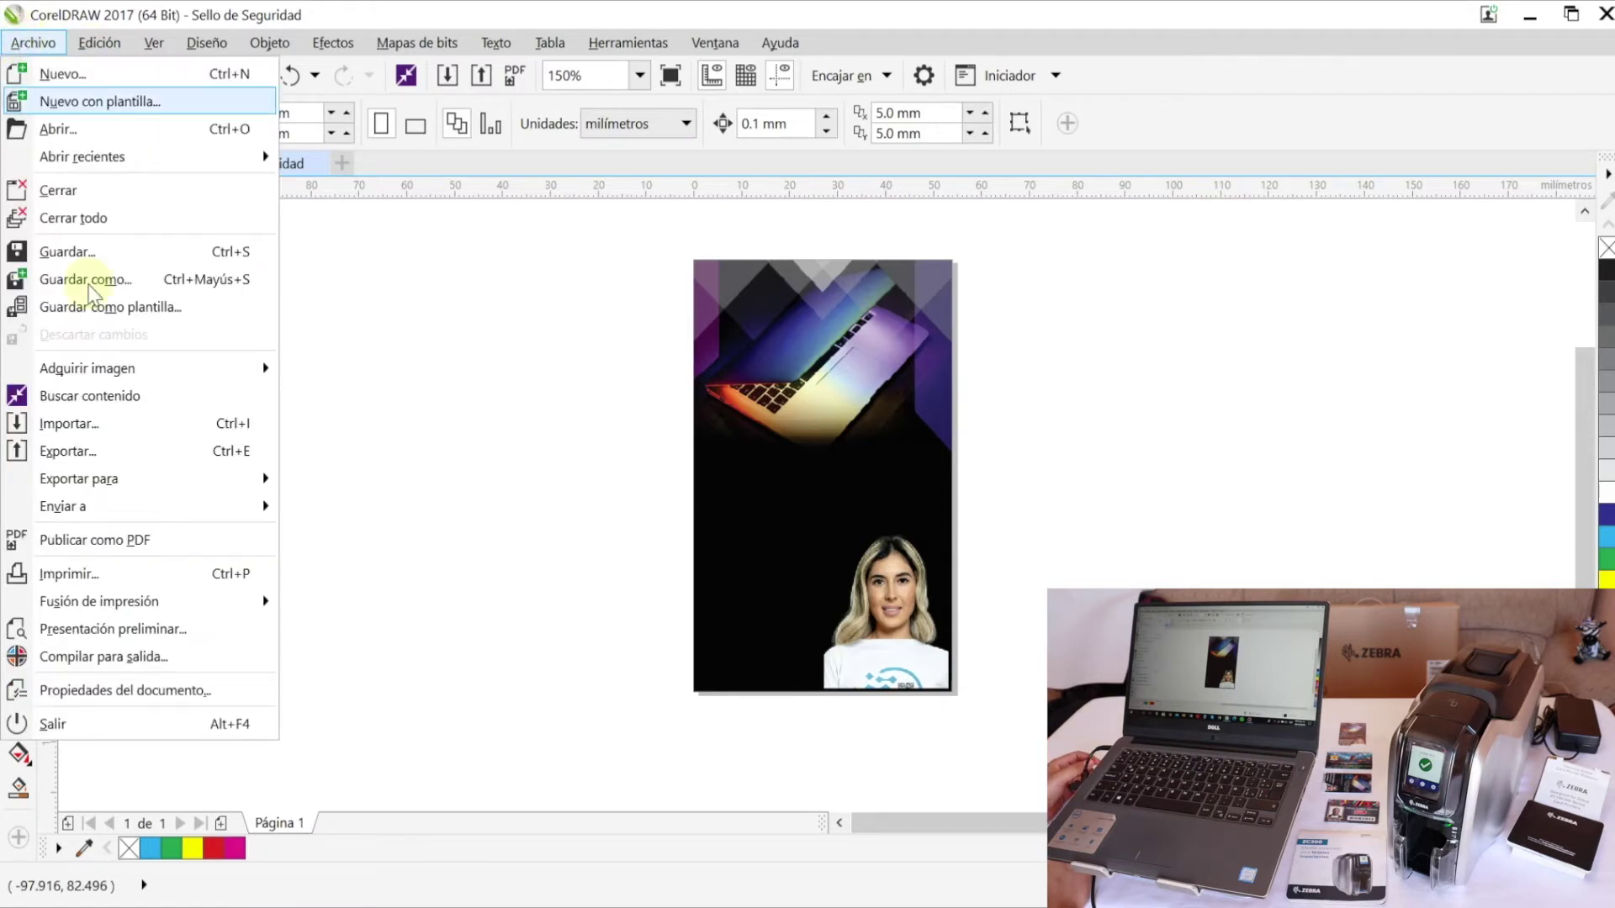
{"action": "left_click", "coordinate": [118, 420]}
{"action": "left_click", "coordinate": [649, 251]}
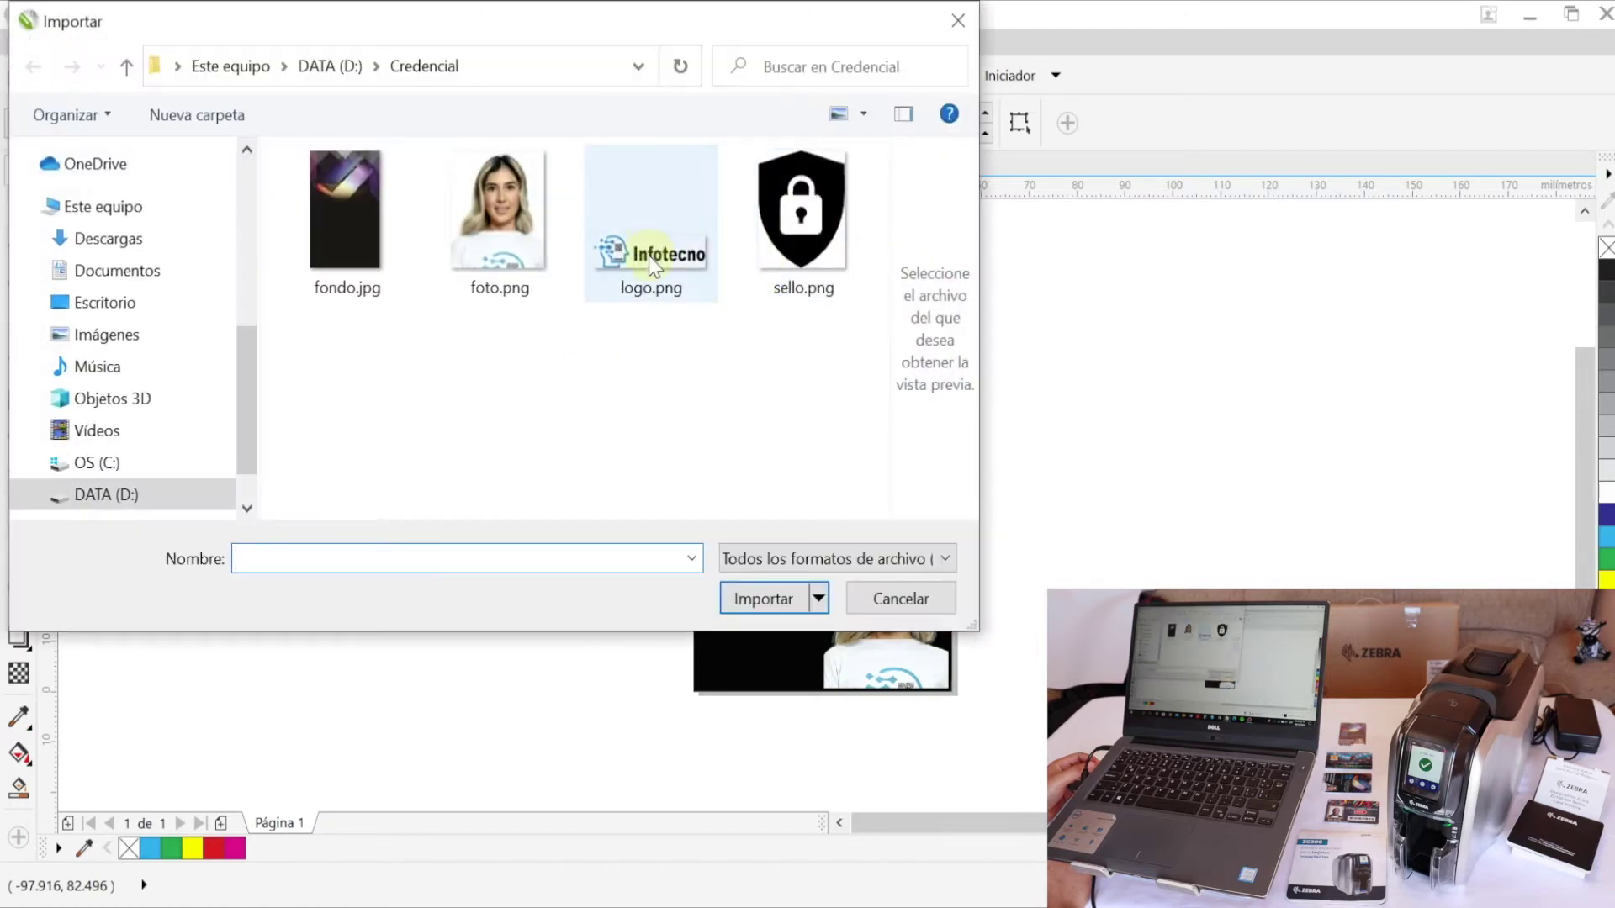
{"action": "left_click", "coordinate": [757, 598]}
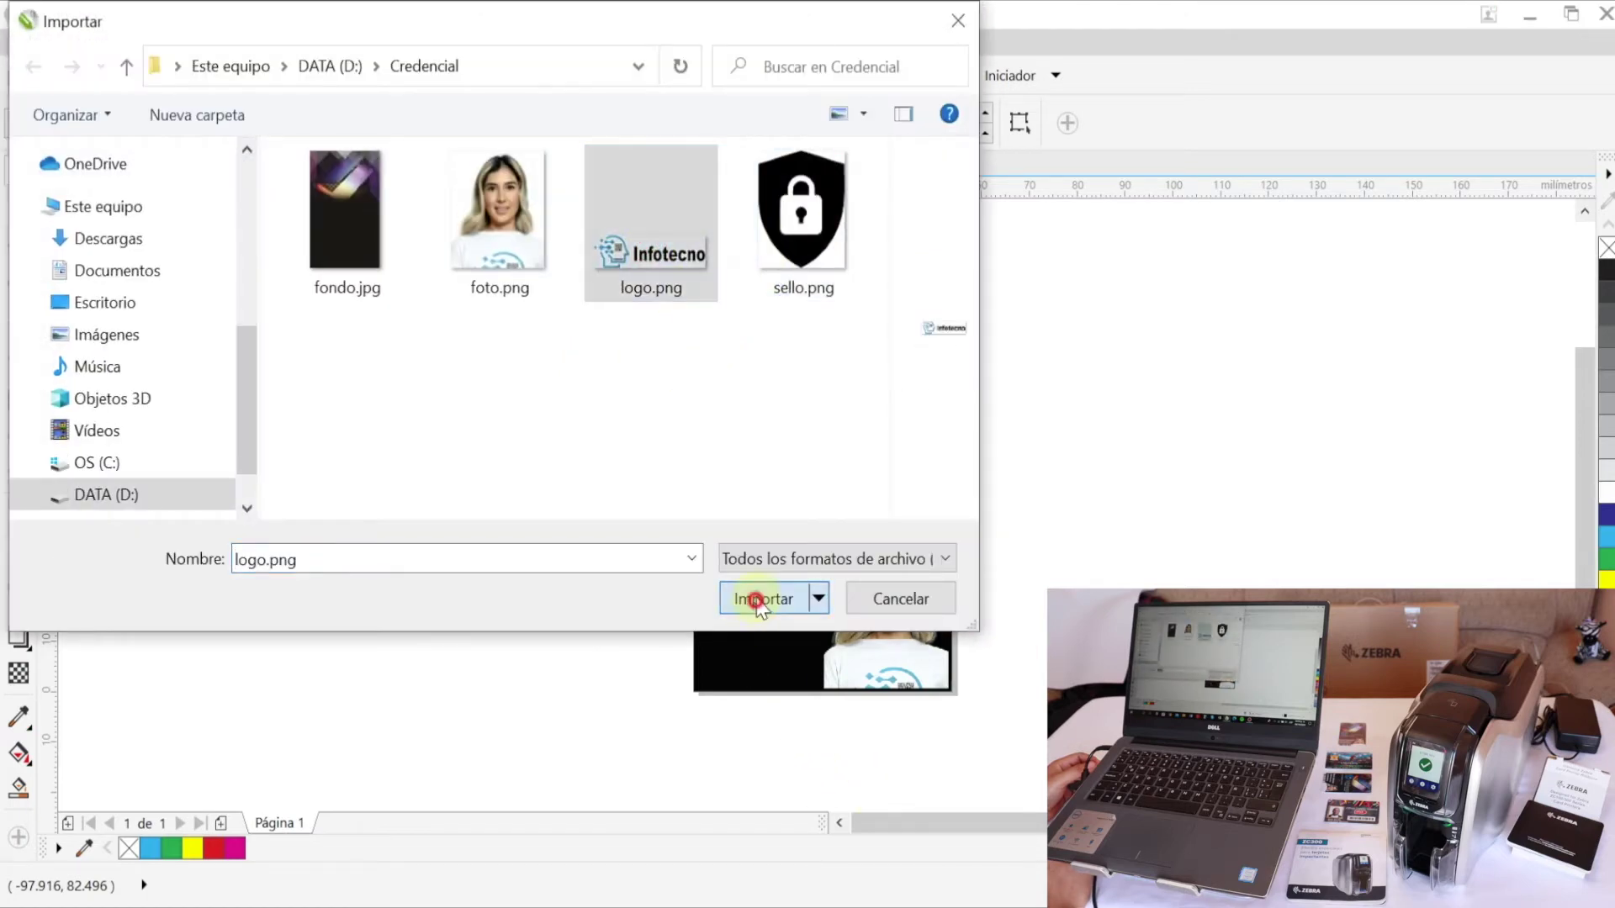
{"action": "mouse_move", "coordinate": [697, 433]}
{"action": "left_mouse_down"}
{"action": "mouse_move", "coordinate": [923, 516]}
{"action": "mouse_move", "coordinate": [950, 509]}
{"action": "left_mouse_up"}
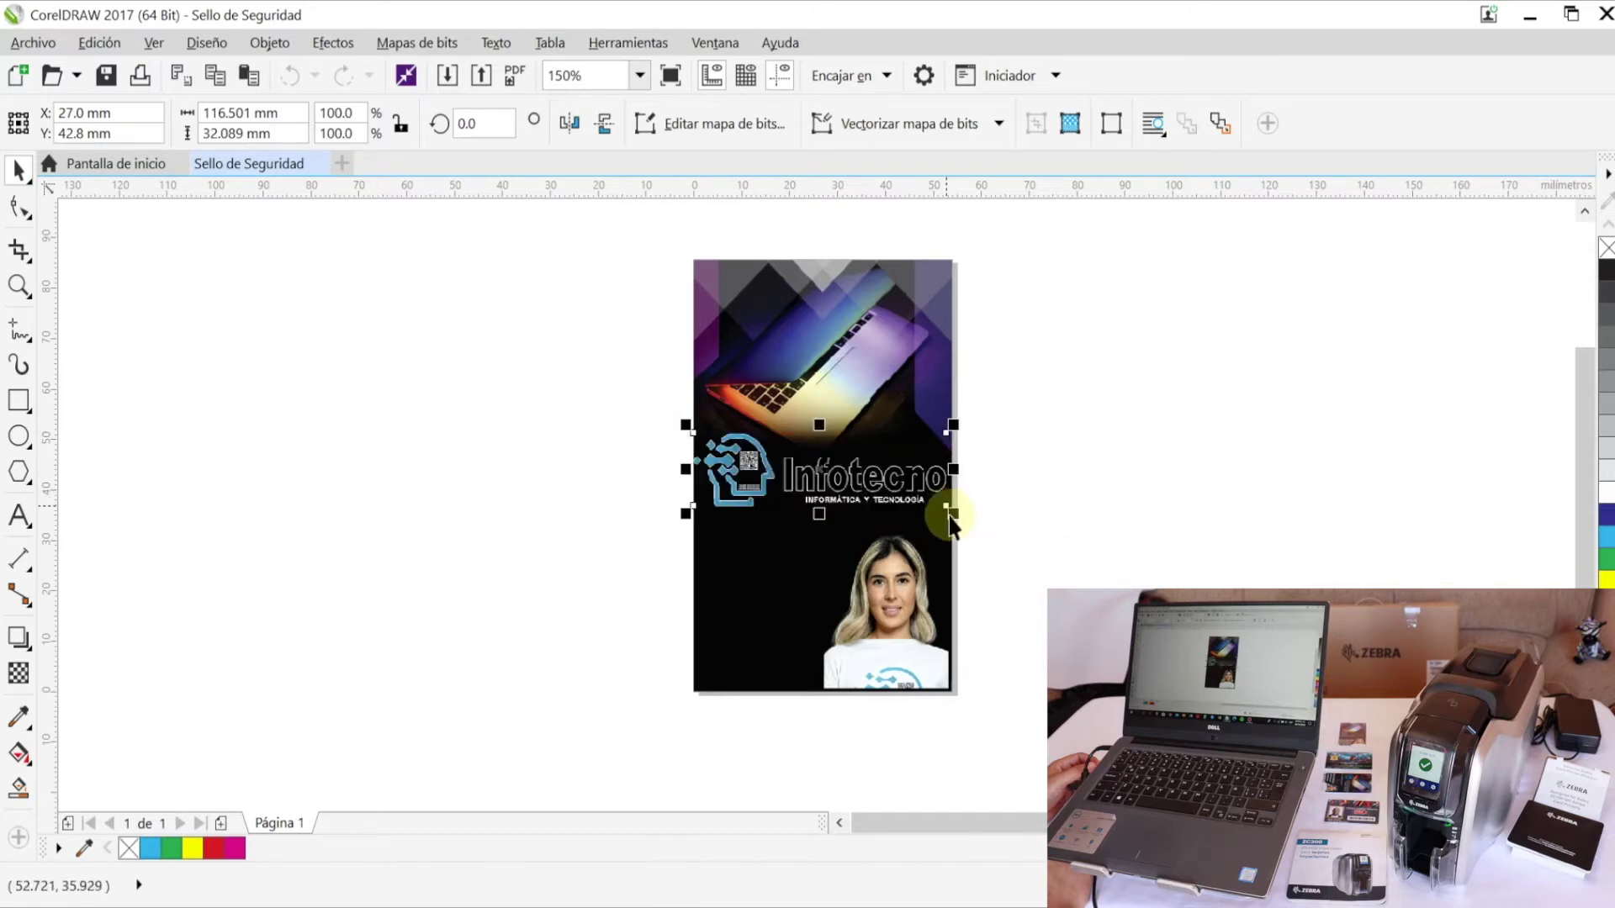
{"action": "key", "text": "shift+Up"}
{"action": "key", "text": "shift+Up"}
{"action": "left_click", "coordinate": [1021, 521]}
- Add the cardholder's full name as artistic text below the logo and fill it white
{"action": "left_click", "coordinate": [20, 516]}
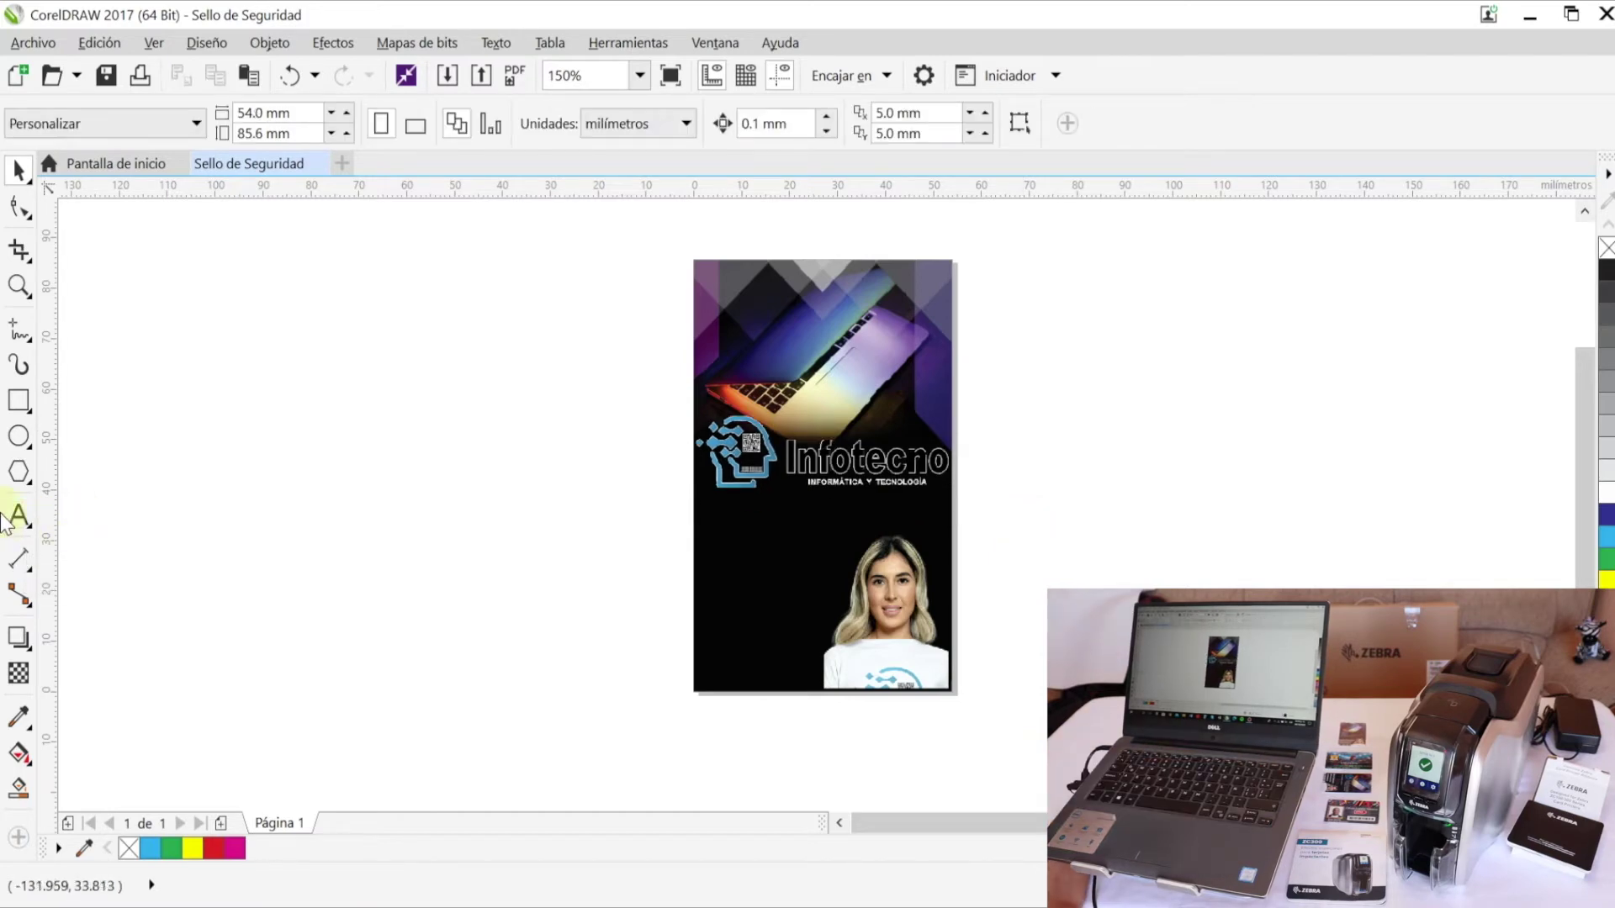
{"action": "left_click", "coordinate": [709, 557]}
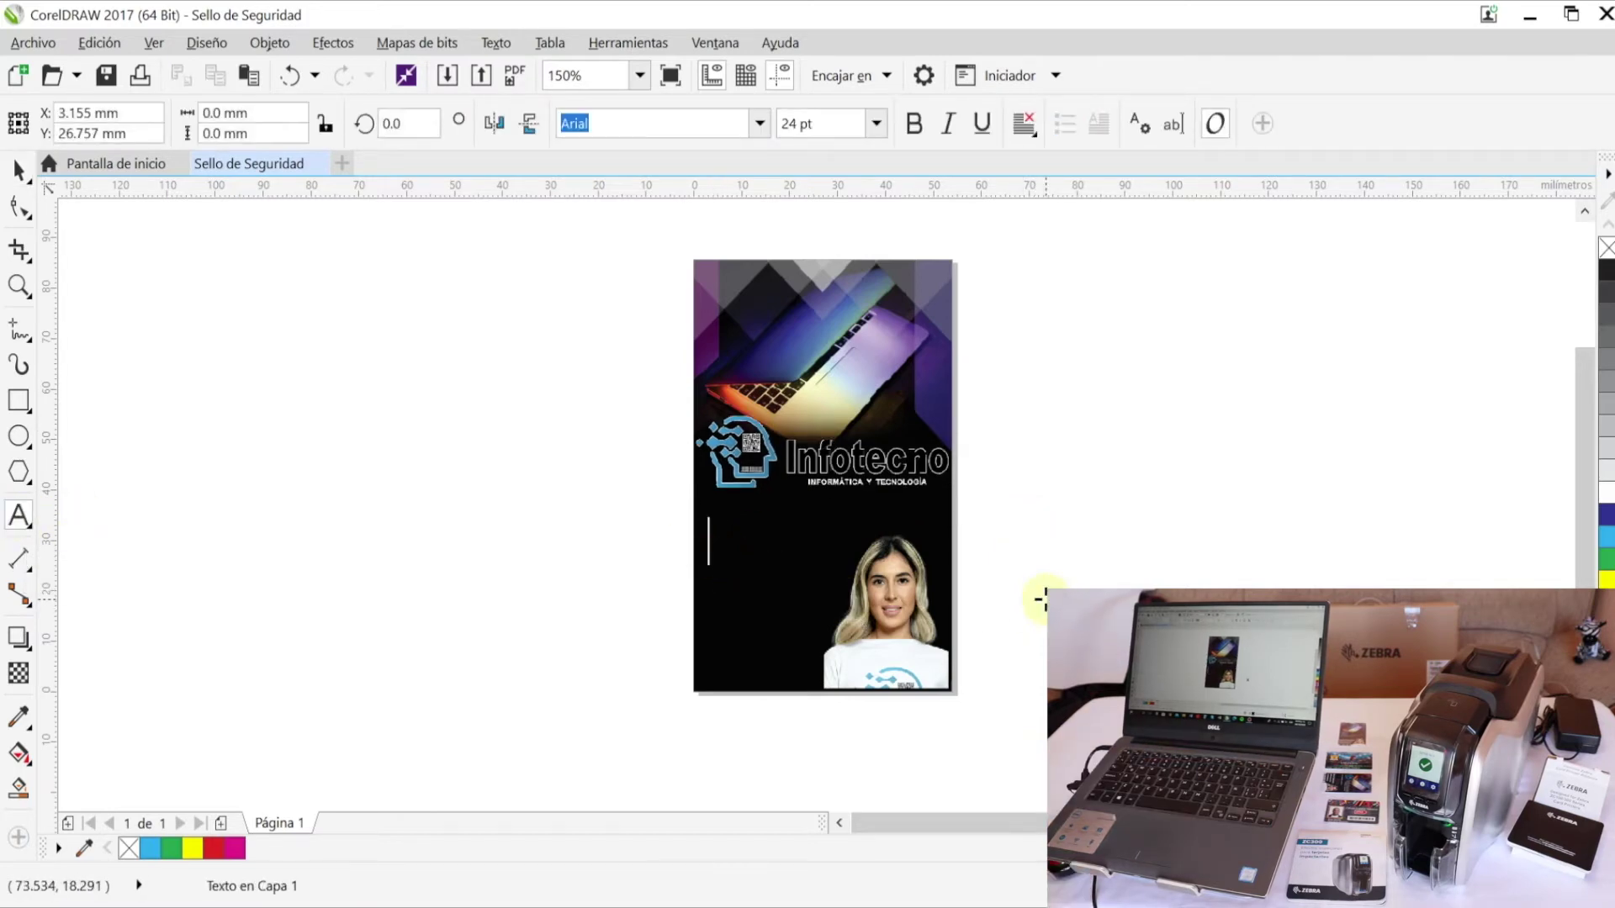
{"action": "key", "text": "ctrl+v"}
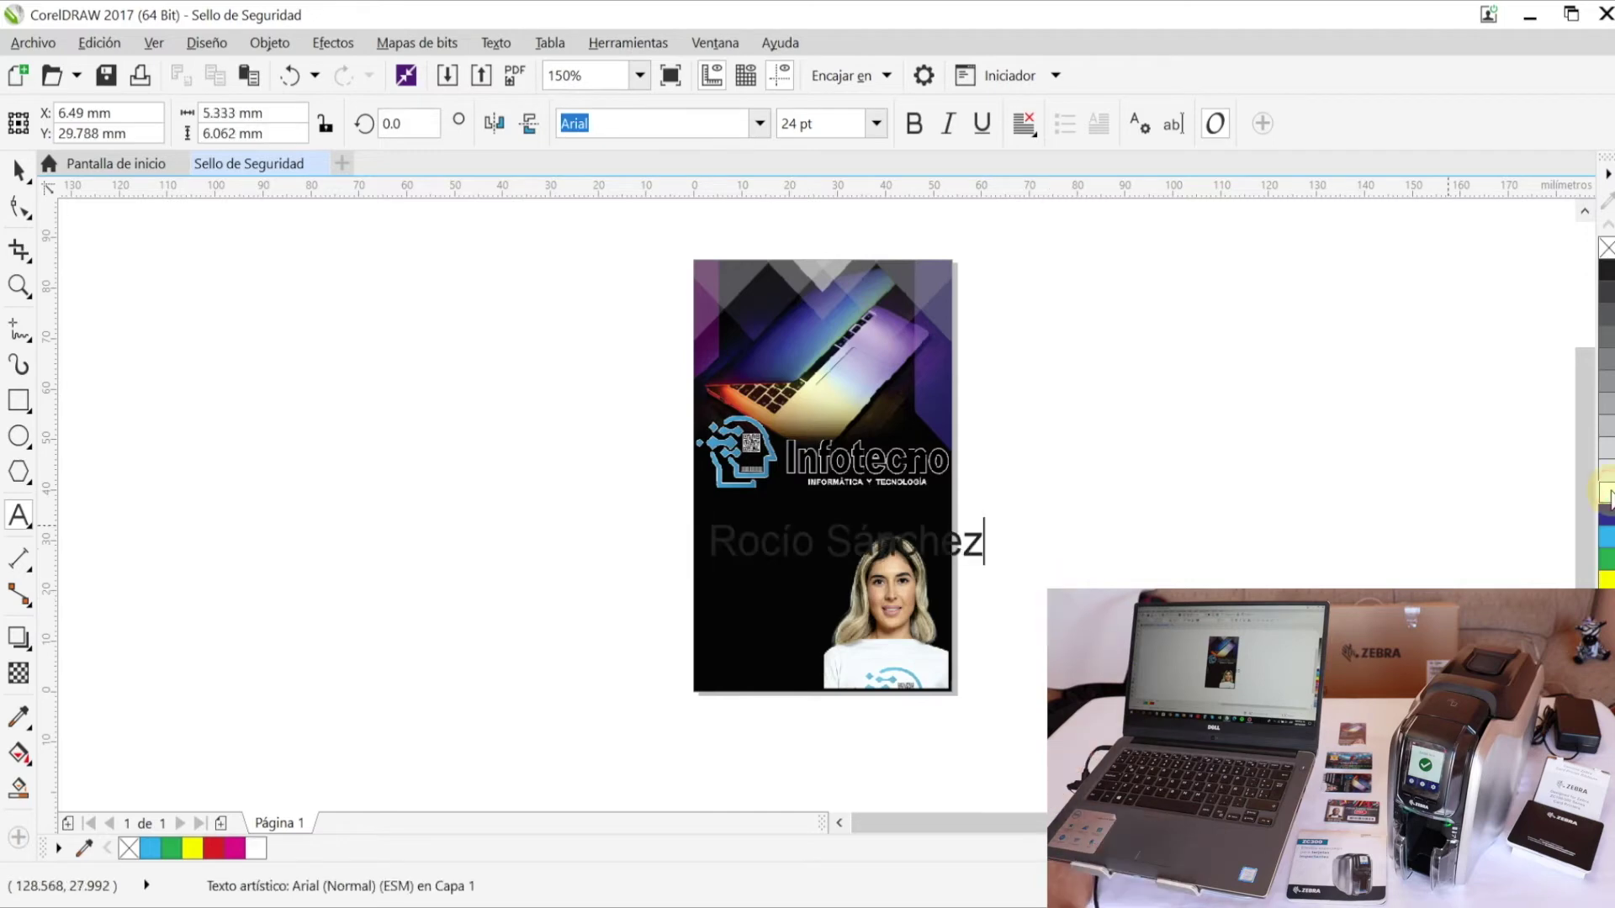
{"action": "left_click", "coordinate": [18, 174]}
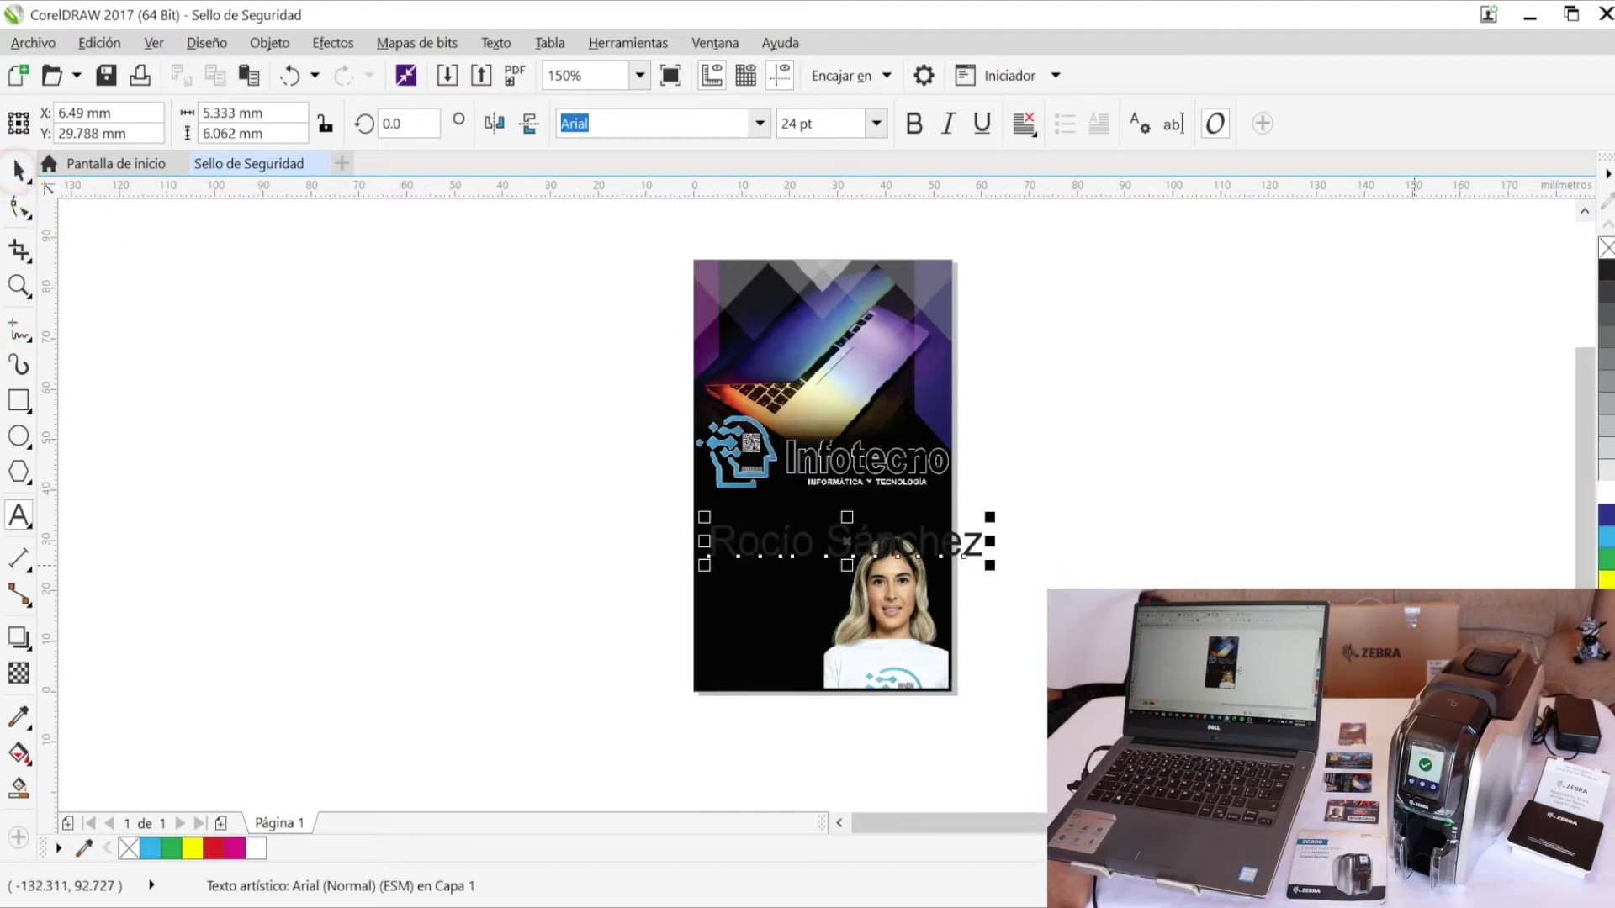
{"action": "left_click", "coordinate": [1608, 496]}
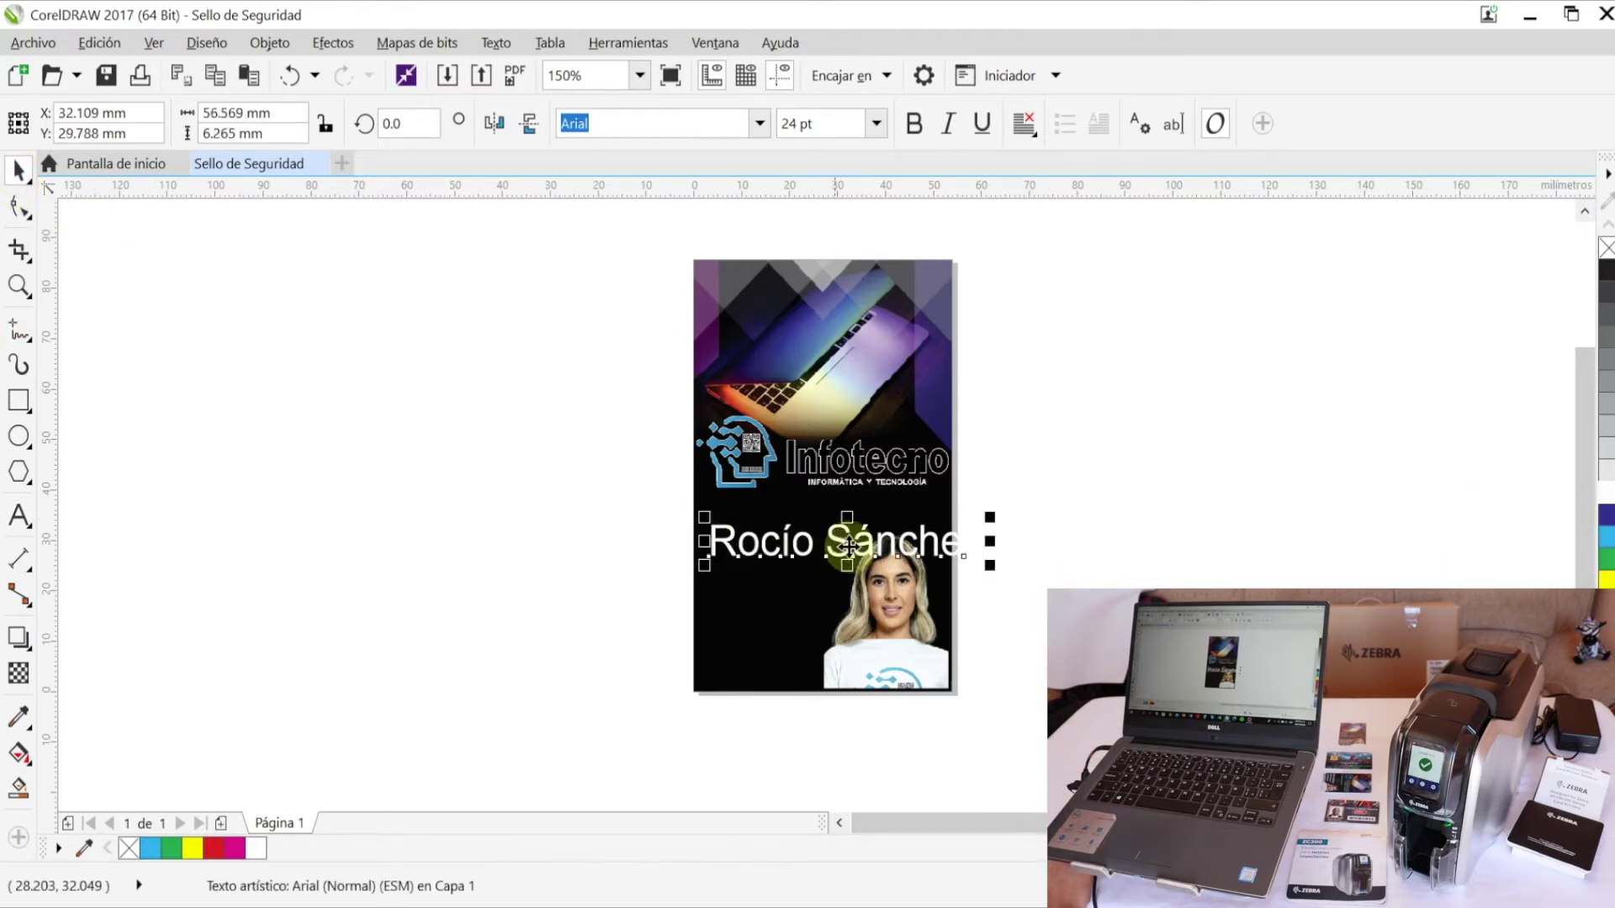
- Reduce the name text to 12 pt and move it to the left of the photo
{"action": "left_click", "coordinate": [878, 125]}
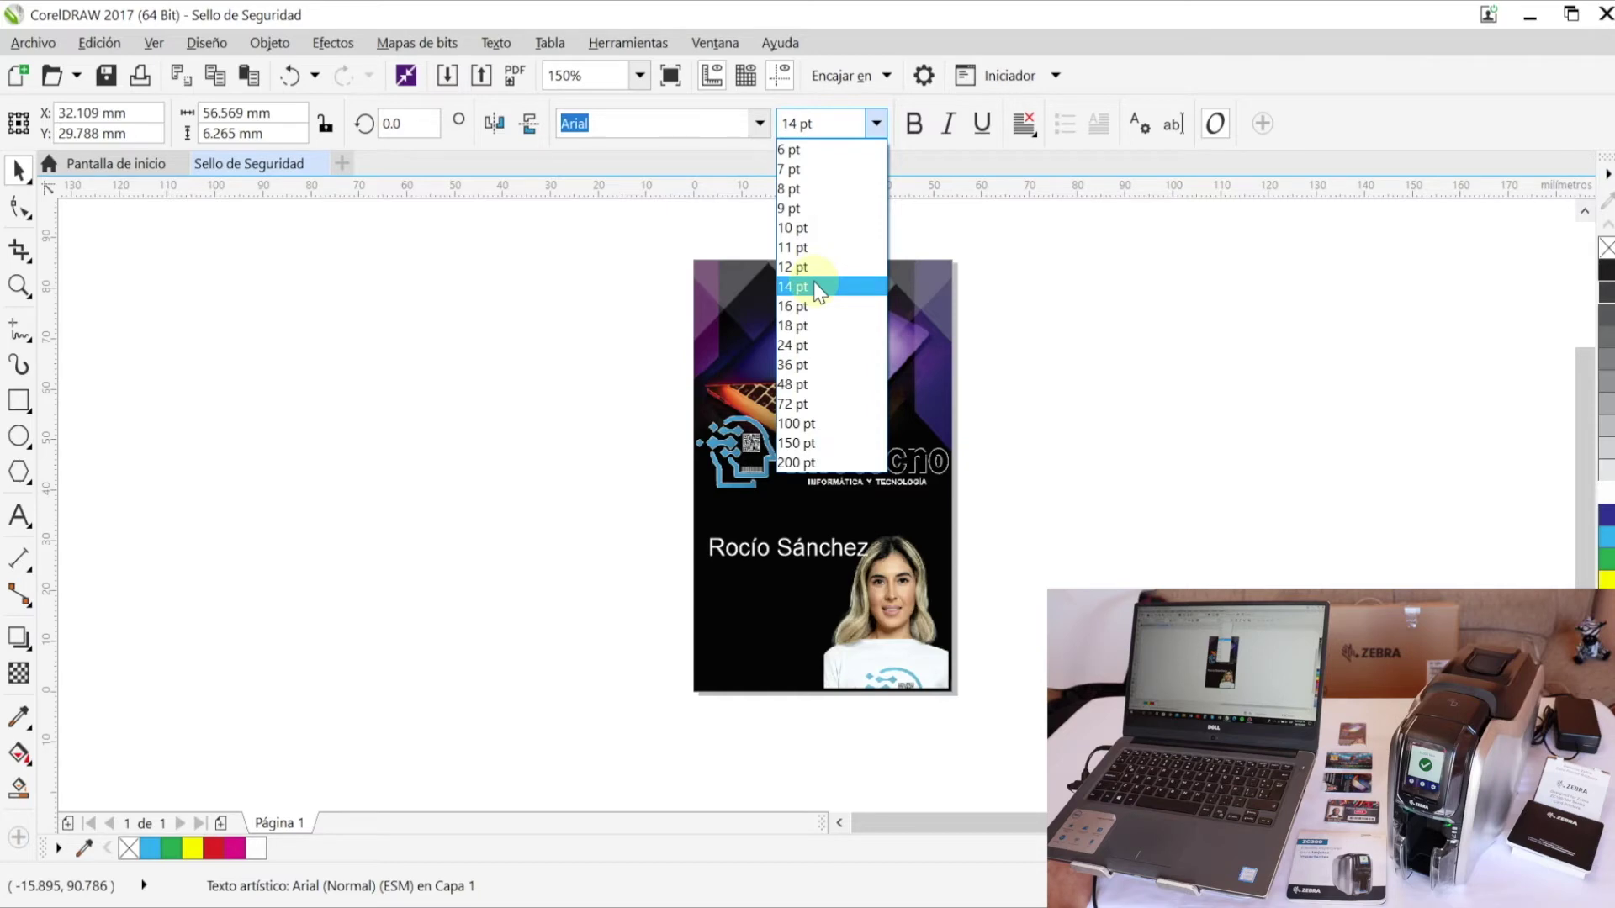
{"action": "left_click", "coordinate": [816, 288]}
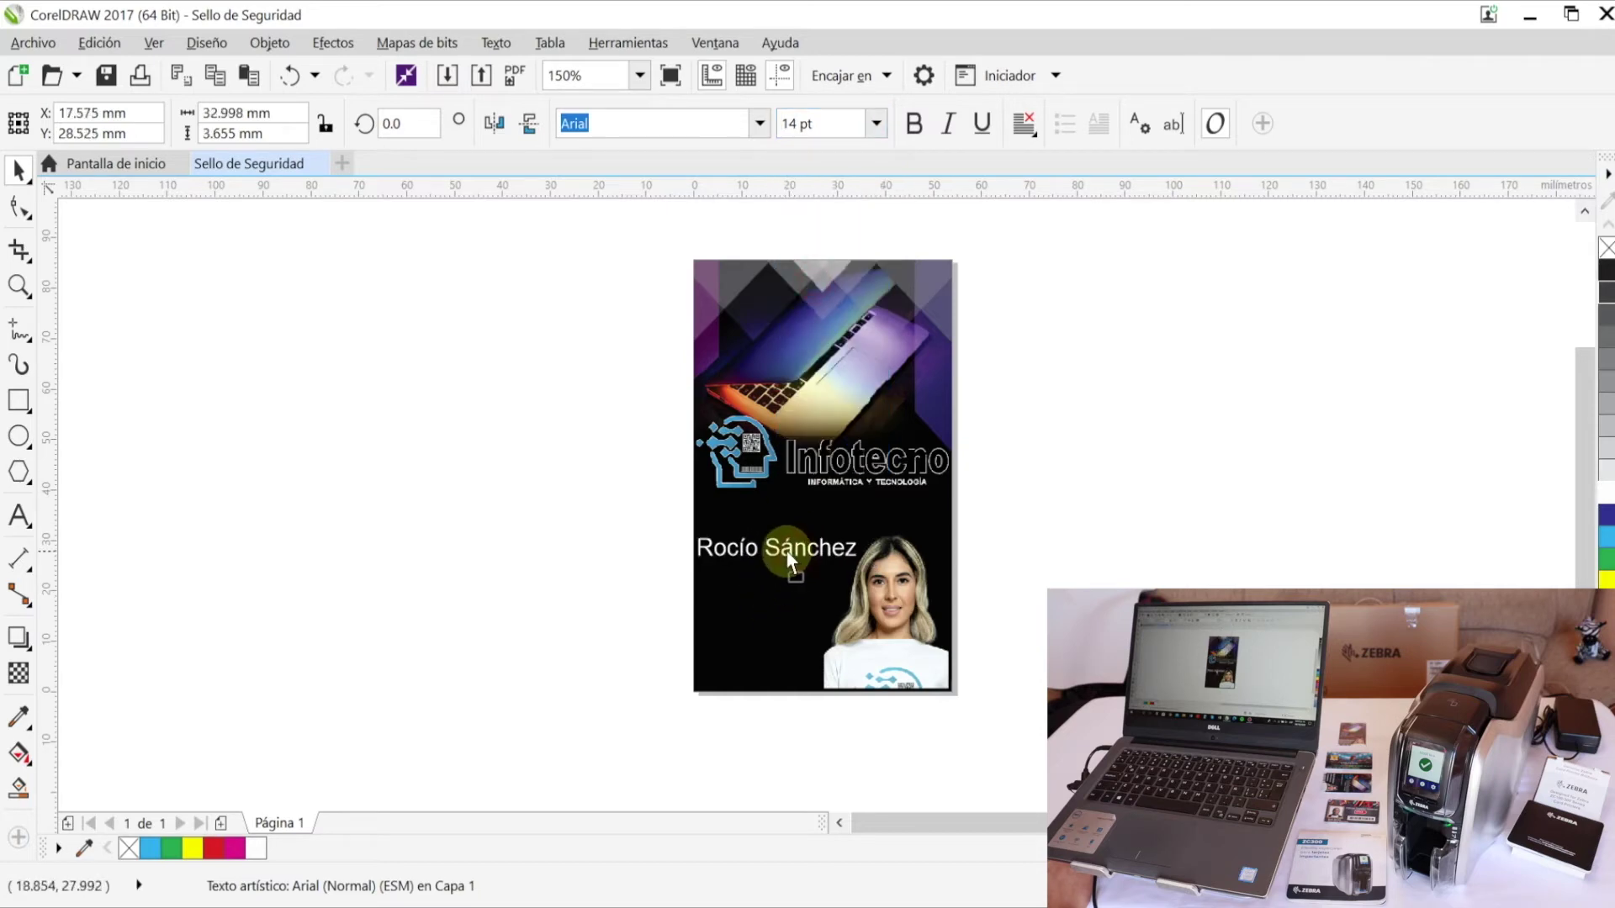
{"action": "key", "text": "ctrl+KP_2"}
{"action": "left_click_drag", "start_coordinate": [785, 552], "coordinate": [747, 606]}
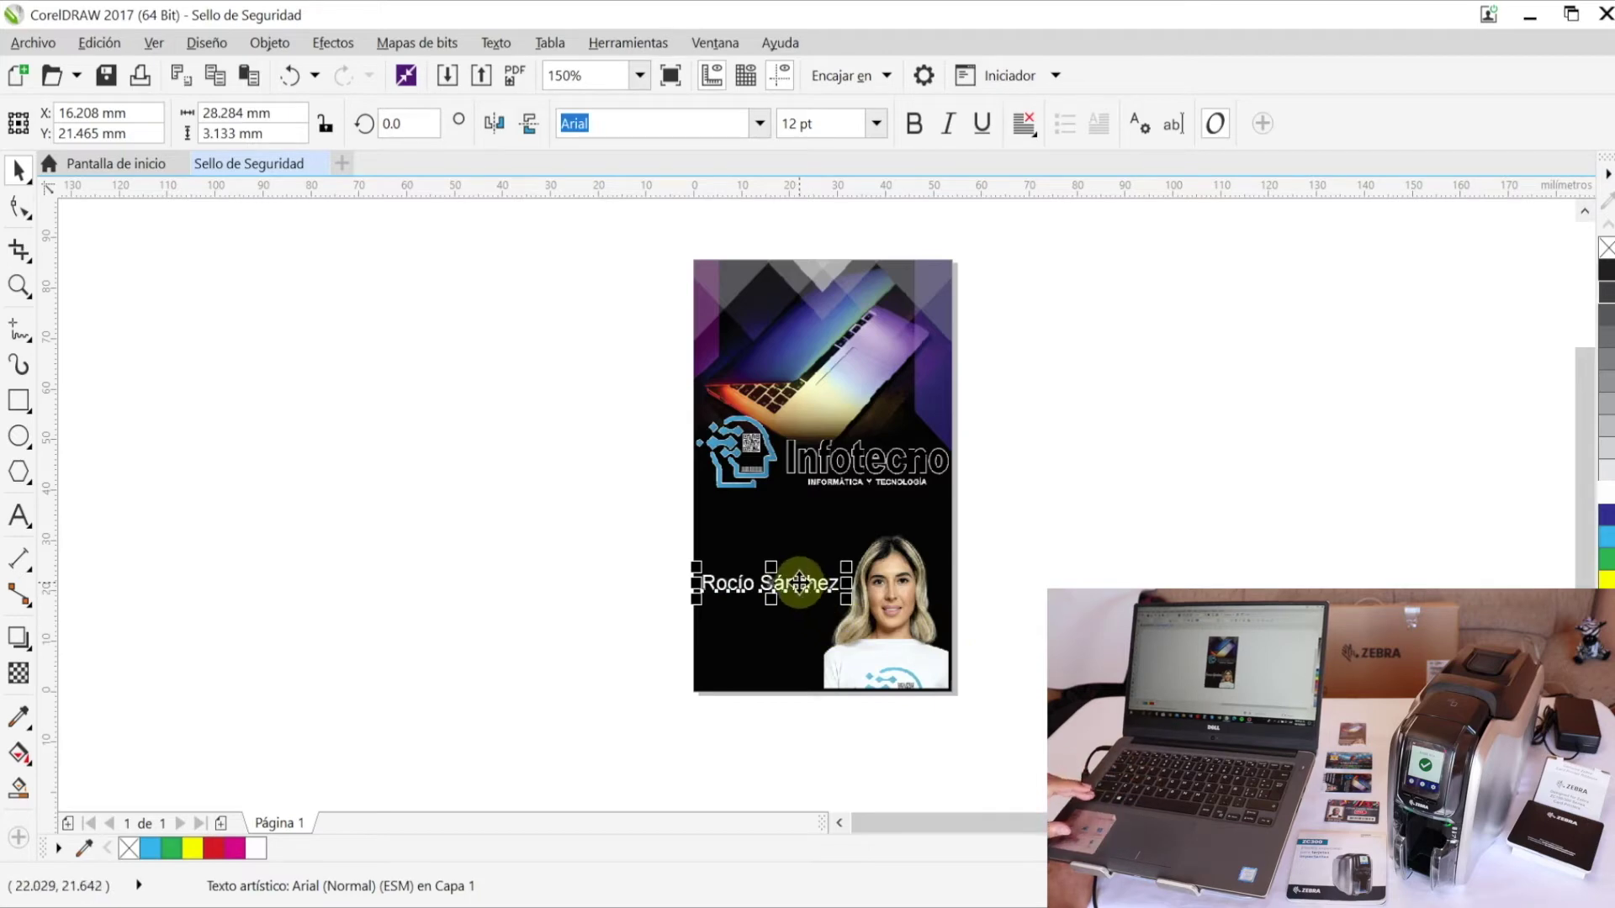
- Duplicate the name text directly below itself and replace the copy's wording with "Administración"
{"action": "left_click_drag", "start_coordinate": [798, 589], "coordinate": [797, 615]}
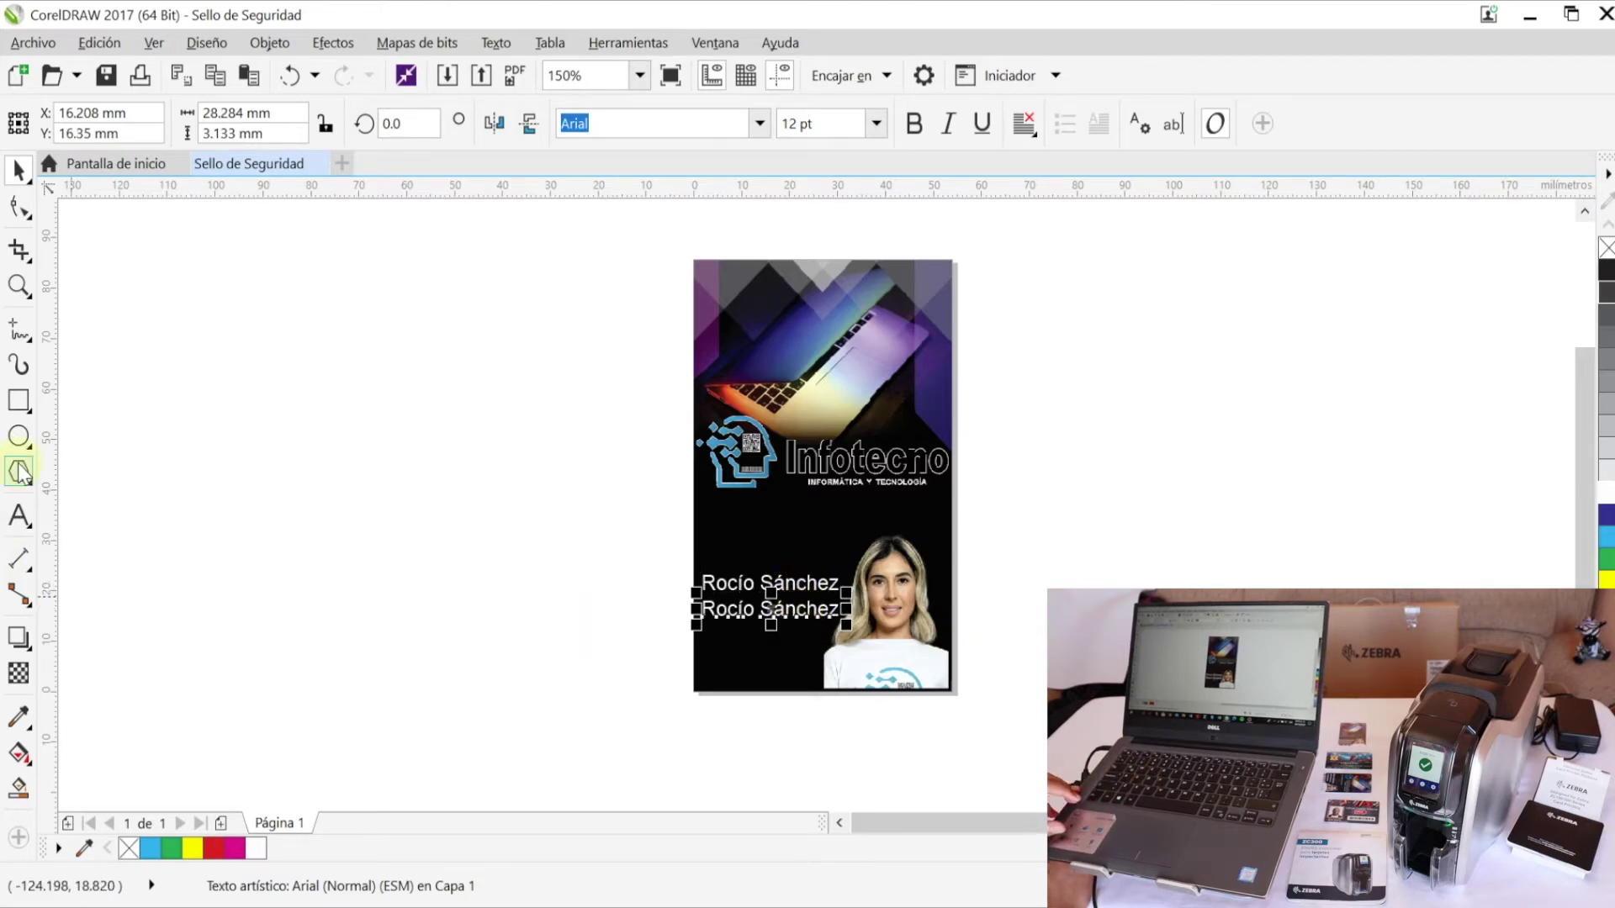
{"action": "left_click", "coordinate": [15, 515]}
{"action": "key", "text": "BackSpace"}
{"action": "key", "text": "BackSpace"}
{"action": "key", "text": "BackSpace"}
{"action": "key", "text": "BackSpace"}
{"action": "key", "text": "BackSpace"}
{"action": "key", "text": "BackSpace"}
{"action": "key", "text": "BackSpace"}
{"action": "key", "text": "BackSpace"}
{"action": "key", "text": "BackSpace"}
{"action": "key", "text": "BackSpace"}
{"action": "key", "text": "BackSpace"}
{"action": "key", "text": "BackSpace"}
{"action": "key", "text": "BackSpace"}
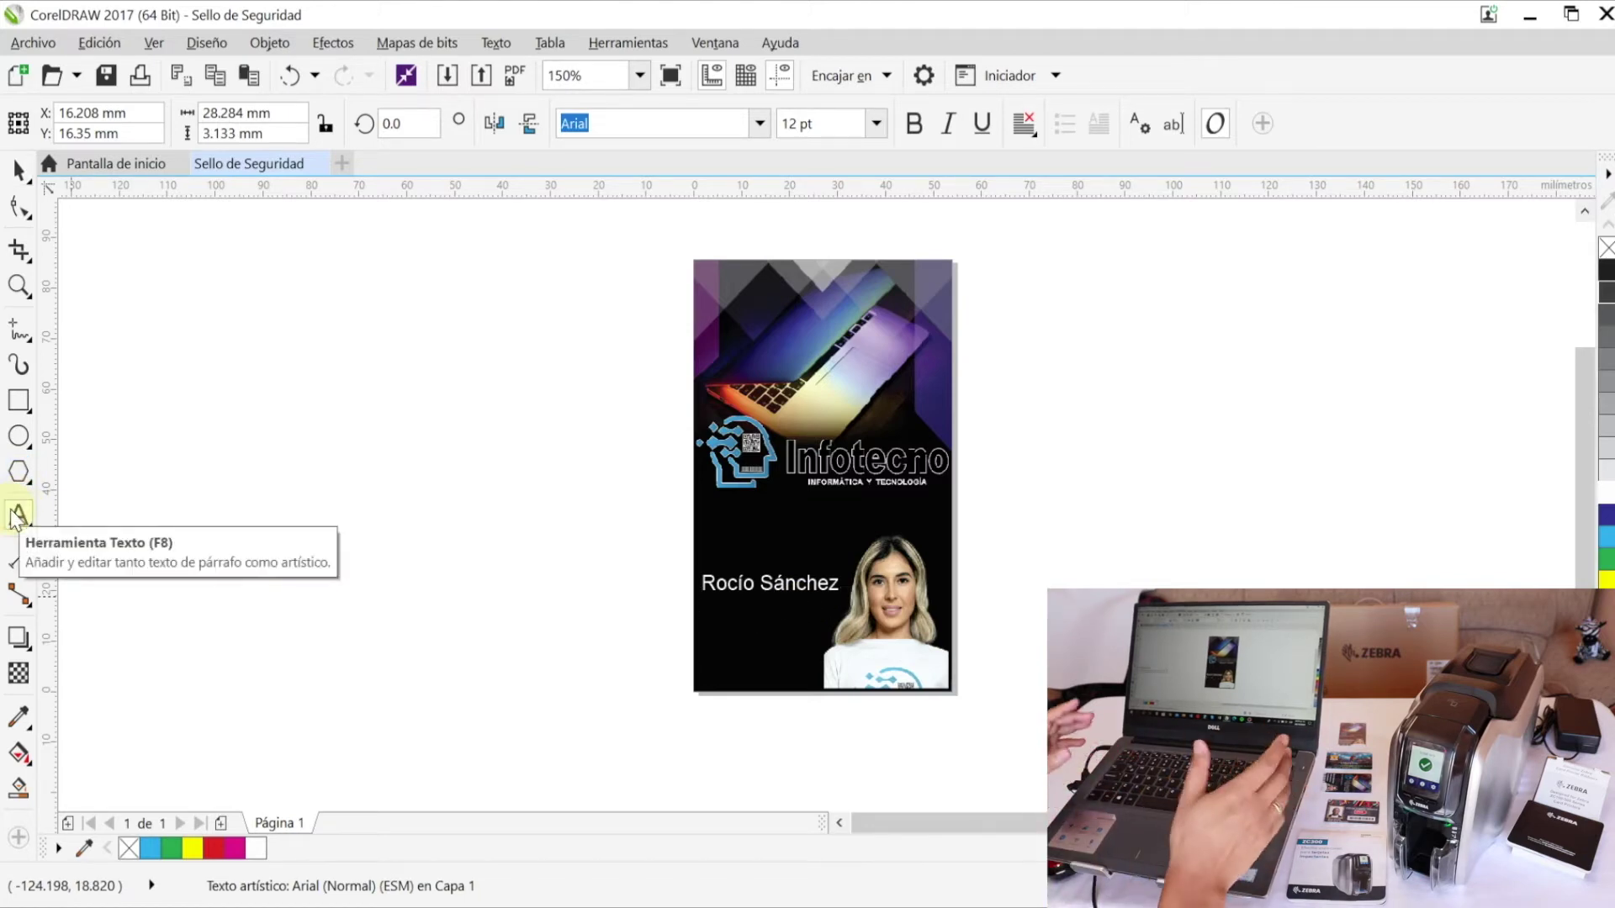
{"action": "type", "text": "Ad"}
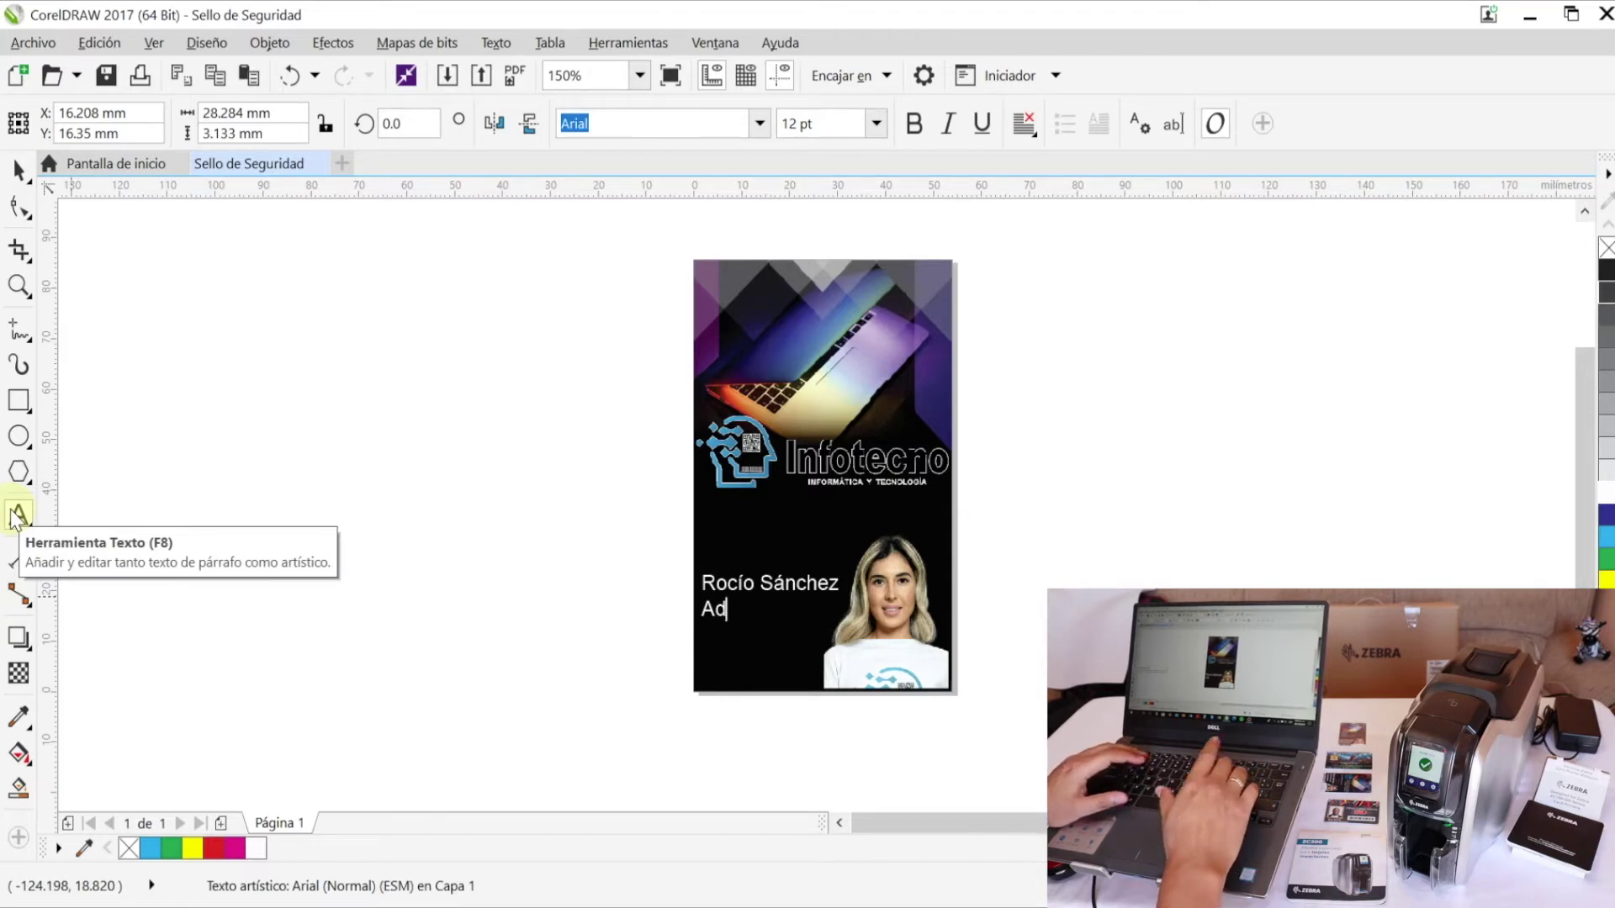
{"action": "type", "text": "ministración"}
{"action": "key", "text": "ctrl+space"}
- Set the "Administración" text to 10 pt and make both it and the name line bold
{"action": "left_click", "coordinate": [877, 126]}
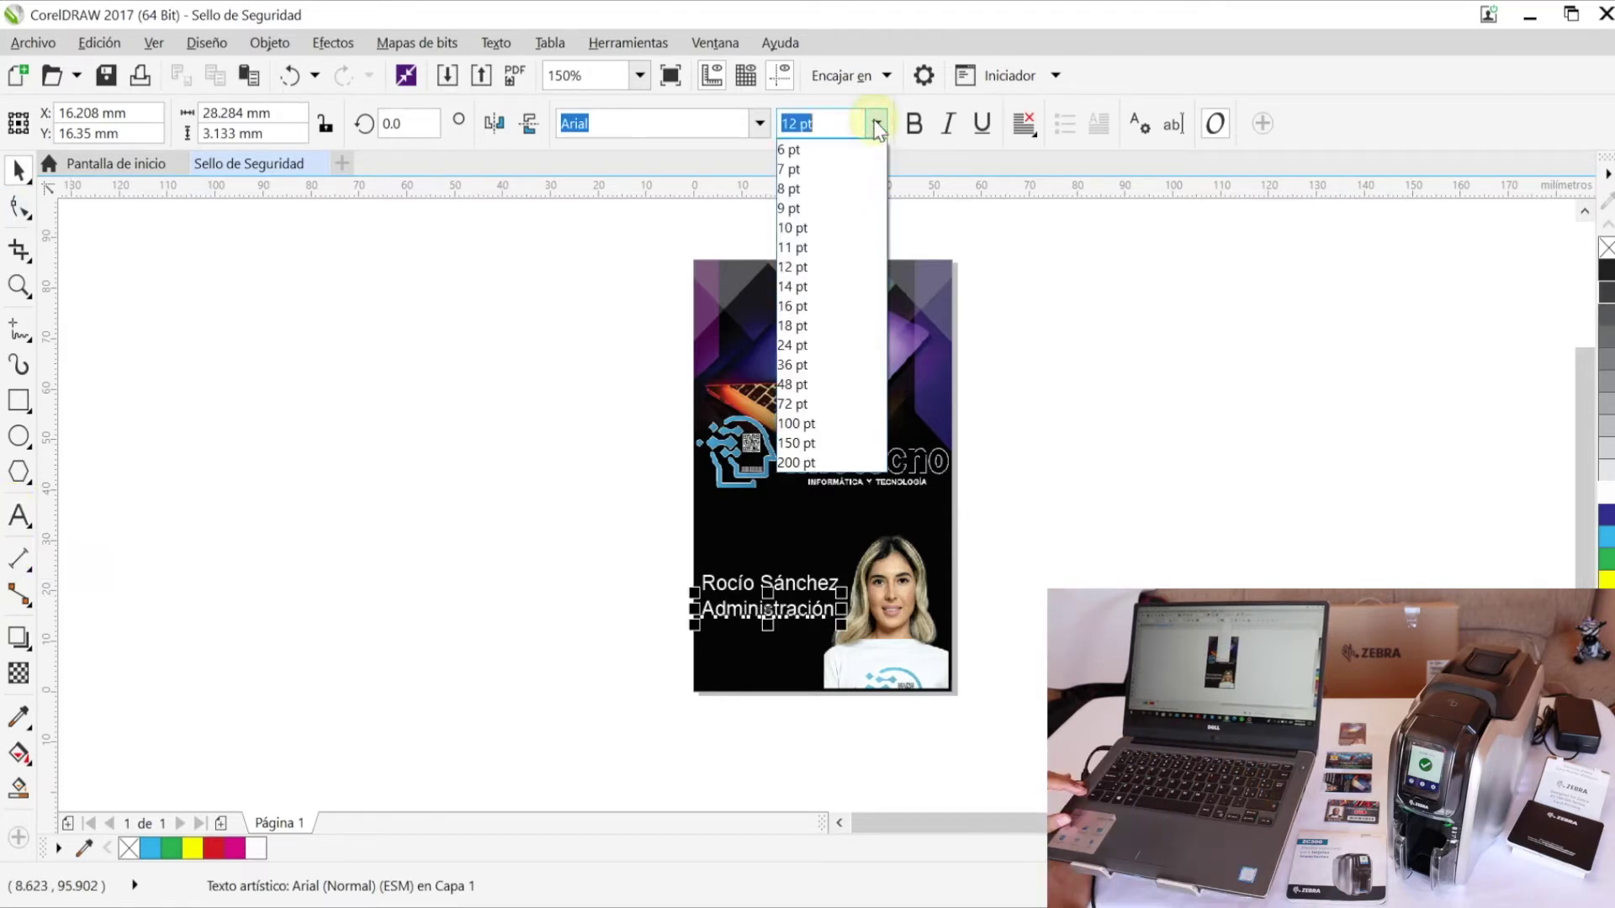
{"action": "left_click", "coordinate": [821, 228]}
{"action": "key", "text": "ctrl+b"}
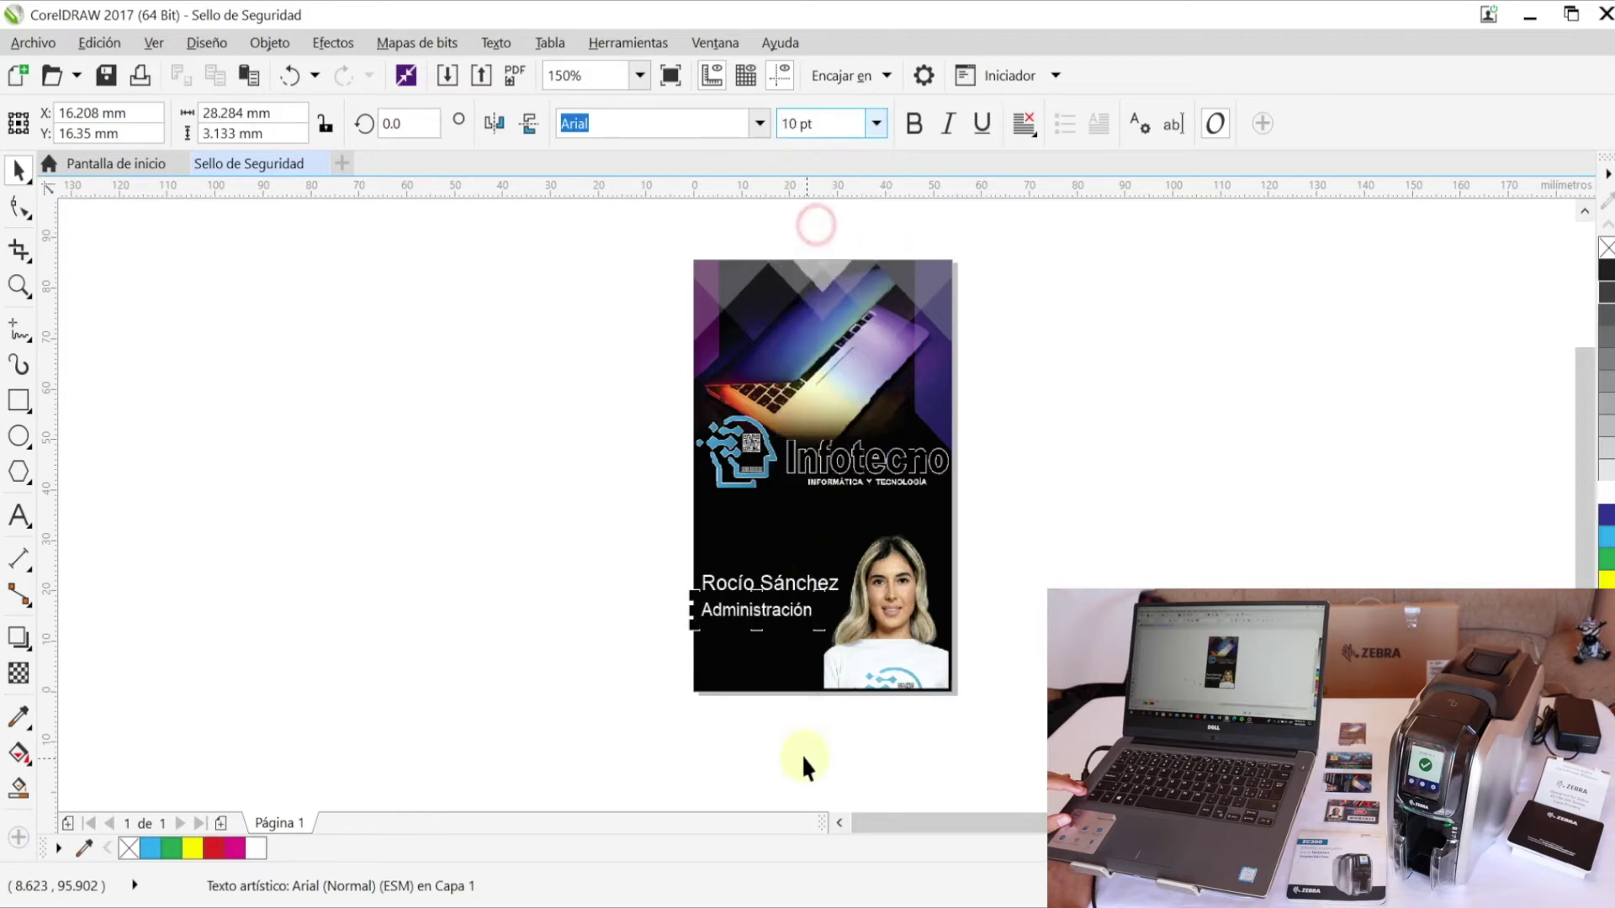
{"action": "left_click", "coordinate": [774, 609]}
{"action": "key", "text": "ctrl+b"}
- Duplicate the "Administración" text directly below itself and replace the copy's wording with "Coordinadora"
{"action": "left_click_drag", "start_coordinate": [785, 607], "coordinate": [788, 633]}
{"action": "left_click", "coordinate": [18, 515]}
{"action": "key", "text": "BackSpace"}
{"action": "key", "text": "BackSpace"}
{"action": "key", "text": "BackSpace"}
{"action": "key", "text": "BackSpace"}
{"action": "key", "text": "BackSpace"}
{"action": "key", "text": "BackSpace"}
{"action": "key", "text": "BackSpace"}
{"action": "key", "text": "BackSpace"}
{"action": "key", "text": "BackSpace"}
{"action": "key", "text": "BackSpace"}
{"action": "key", "text": "BackSpace"}
{"action": "key", "text": "BackSpace"}
{"action": "key", "text": "BackSpace"}
{"action": "key", "text": "BackSpace"}
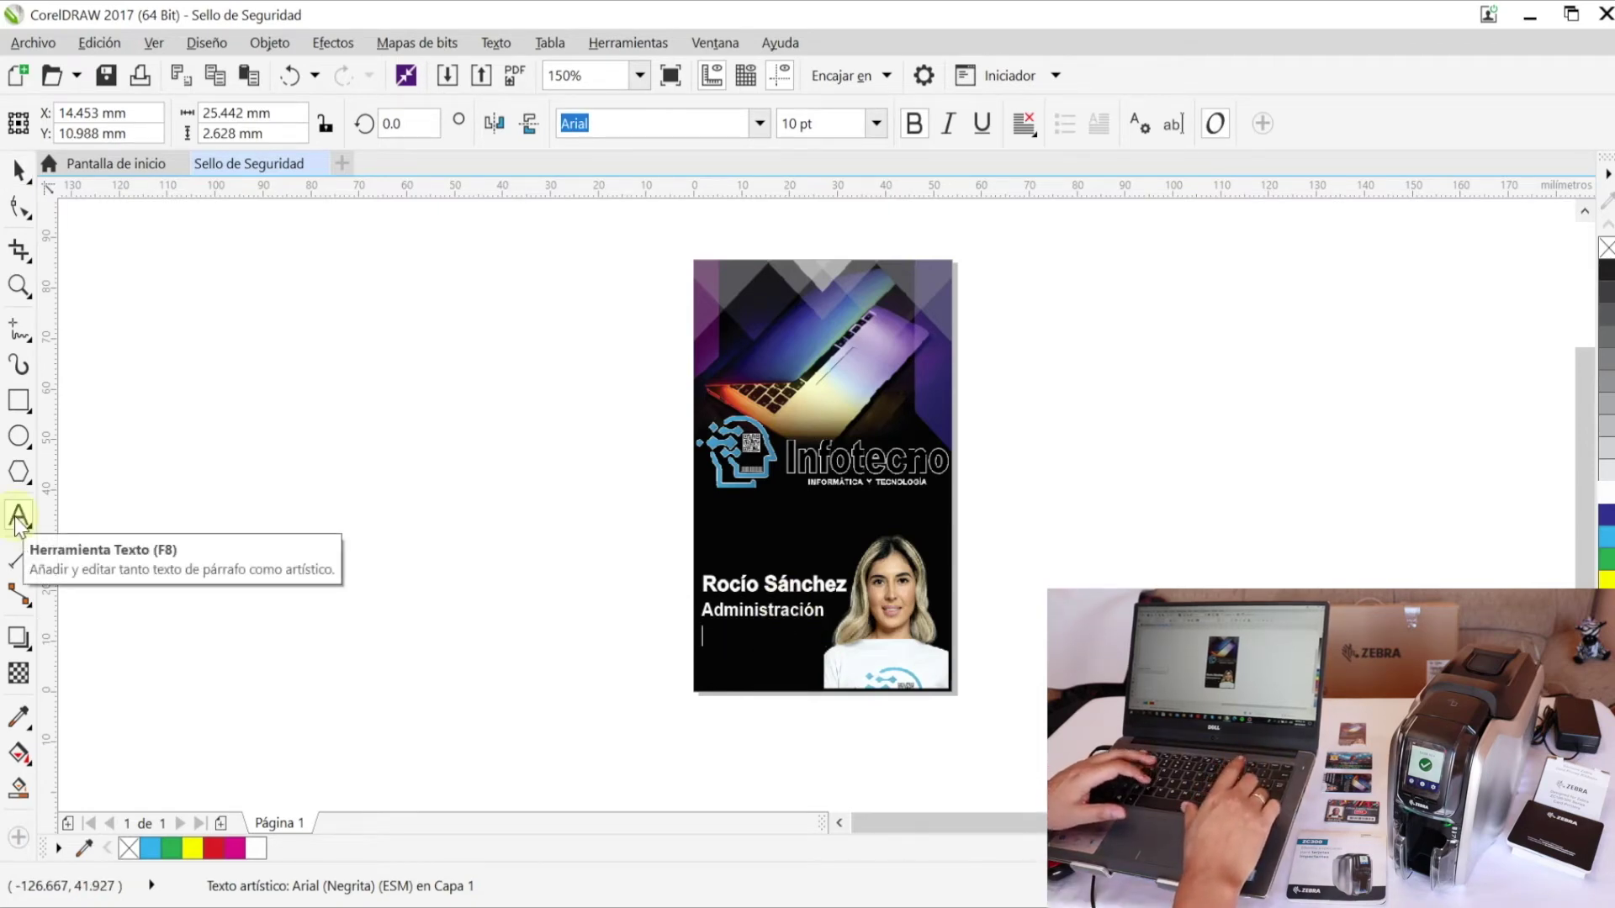
{"action": "type", "text": "Coordinadora"}
{"action": "left_click", "coordinate": [479, 566]}
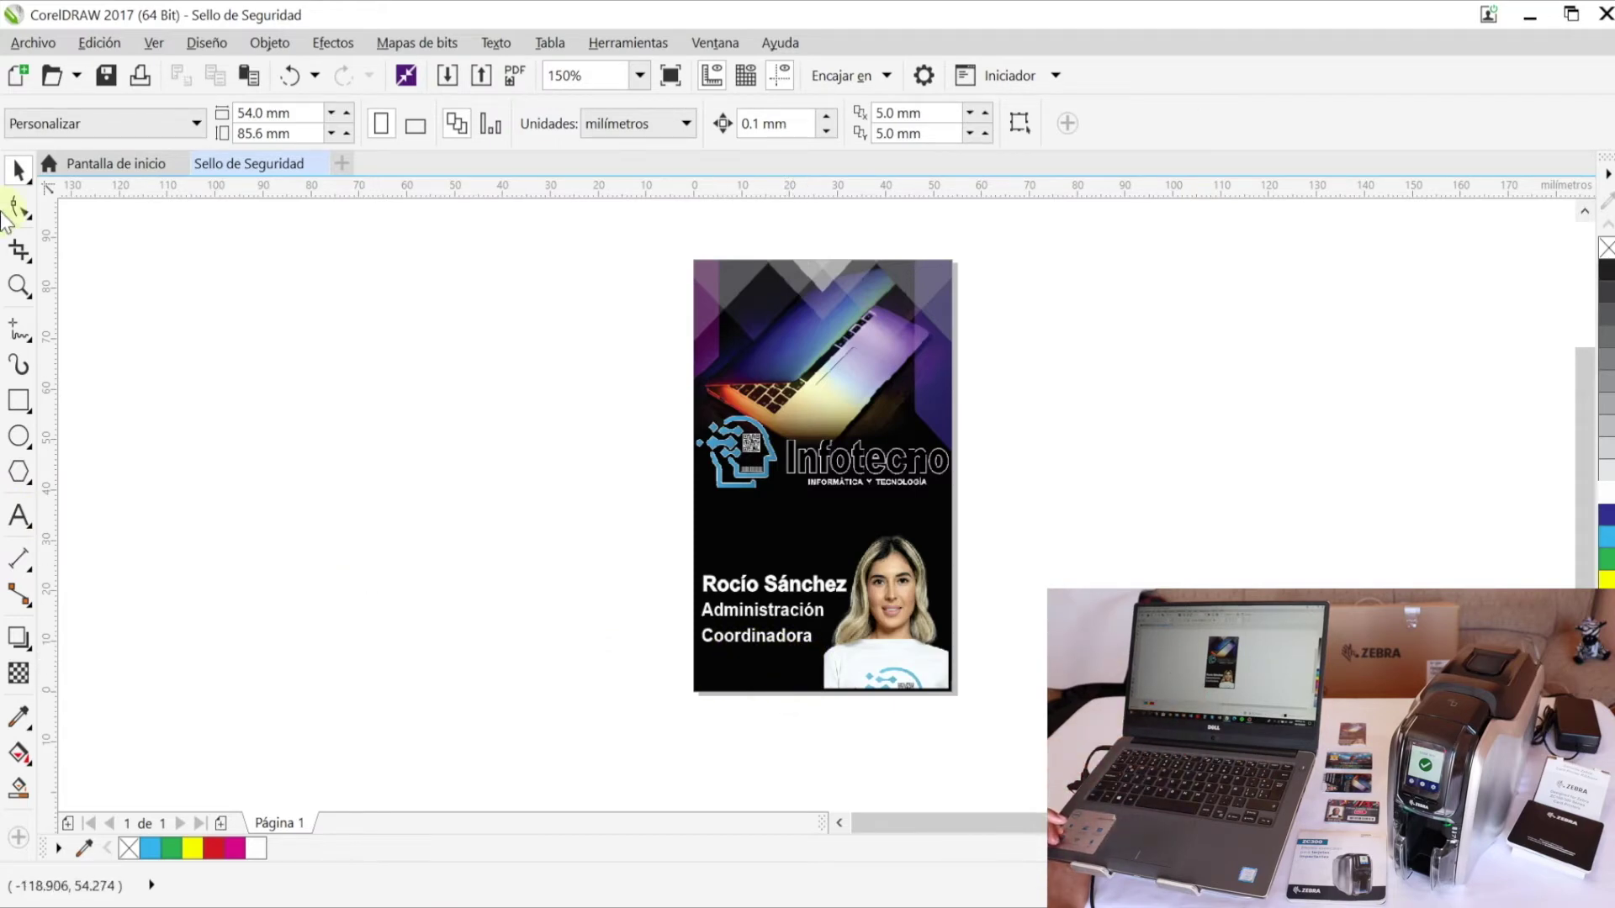
- Insert a Code 128 barcode and fit it directly below "Coordinadora", to the left of the photo
{"action": "left_click", "coordinate": [208, 42]}
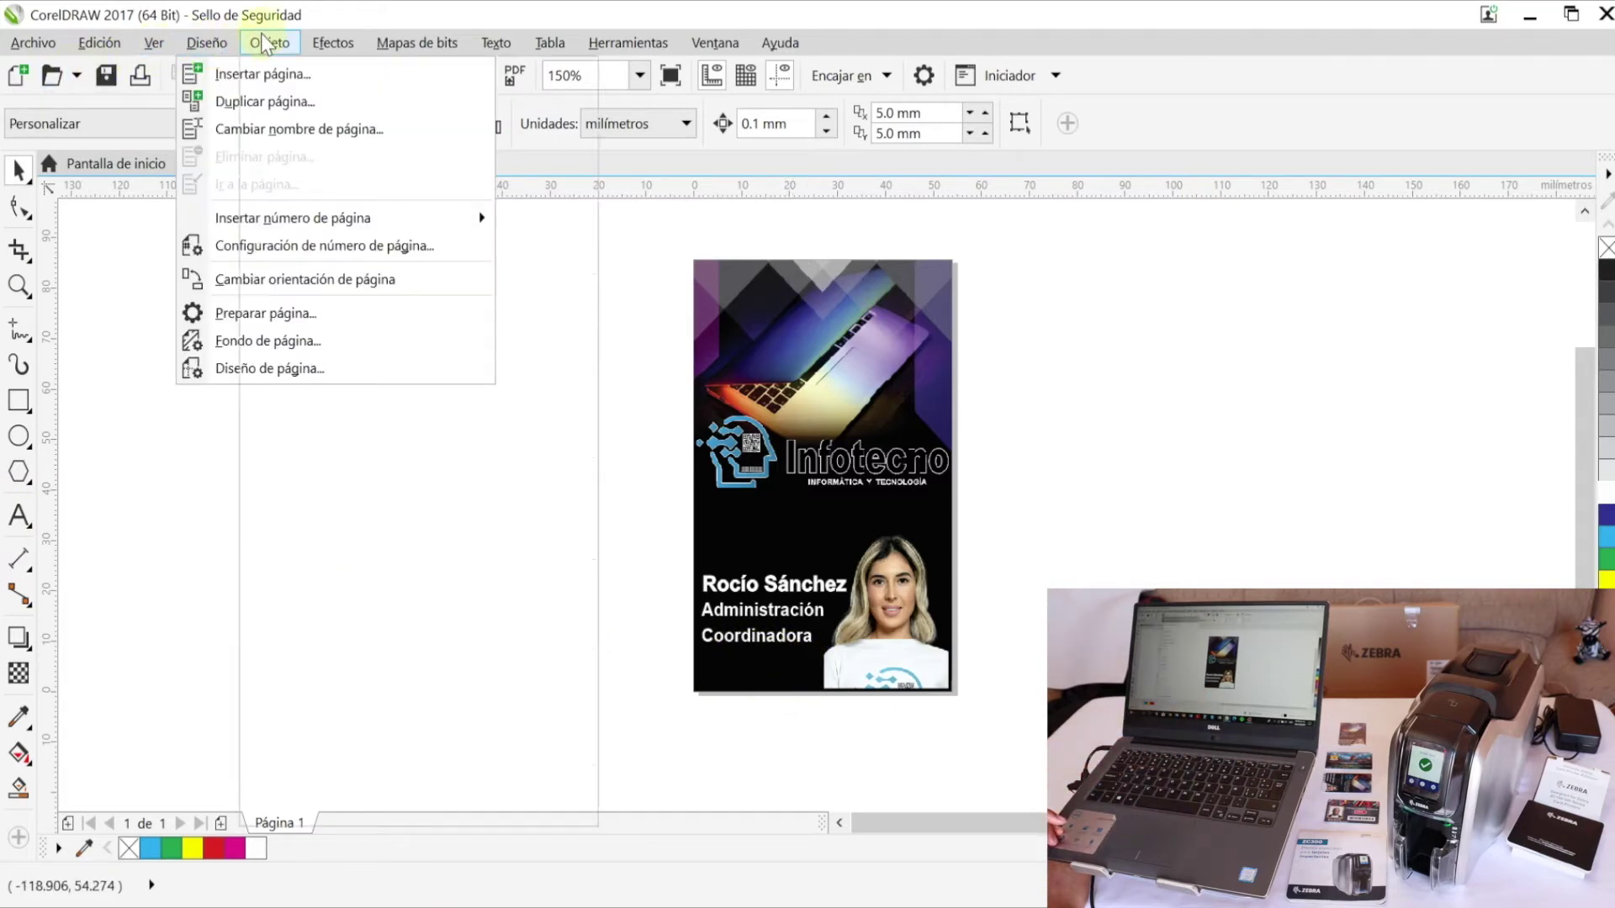
{"action": "mouse_move", "coordinate": [269, 43]}
{"action": "left_click", "coordinate": [286, 73]}
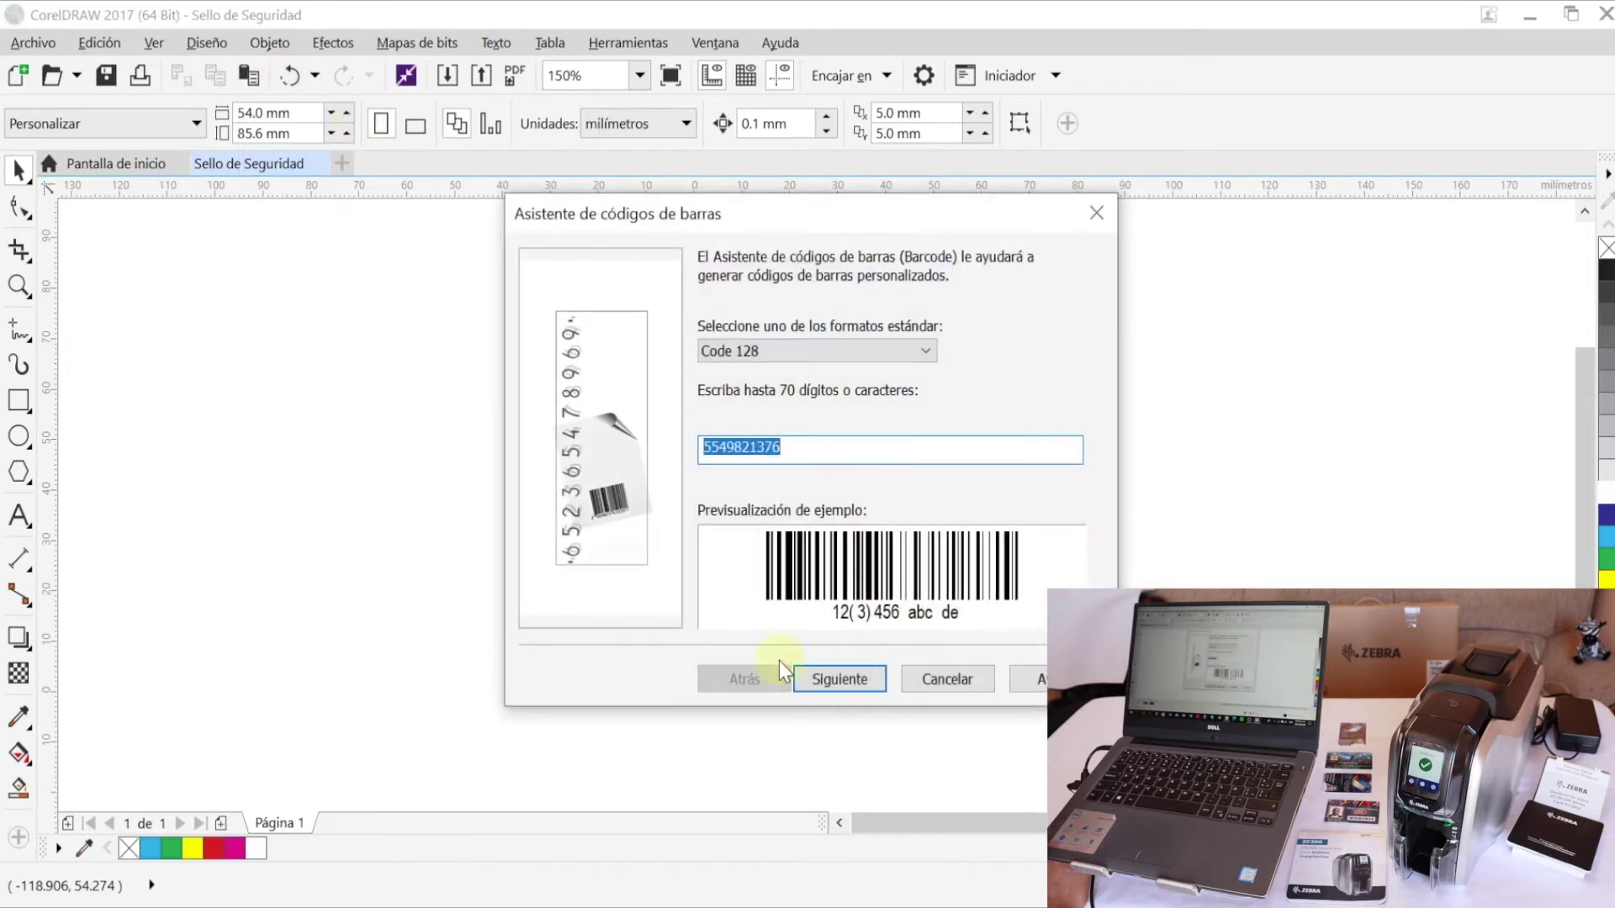
{"action": "left_click", "coordinate": [841, 680]}
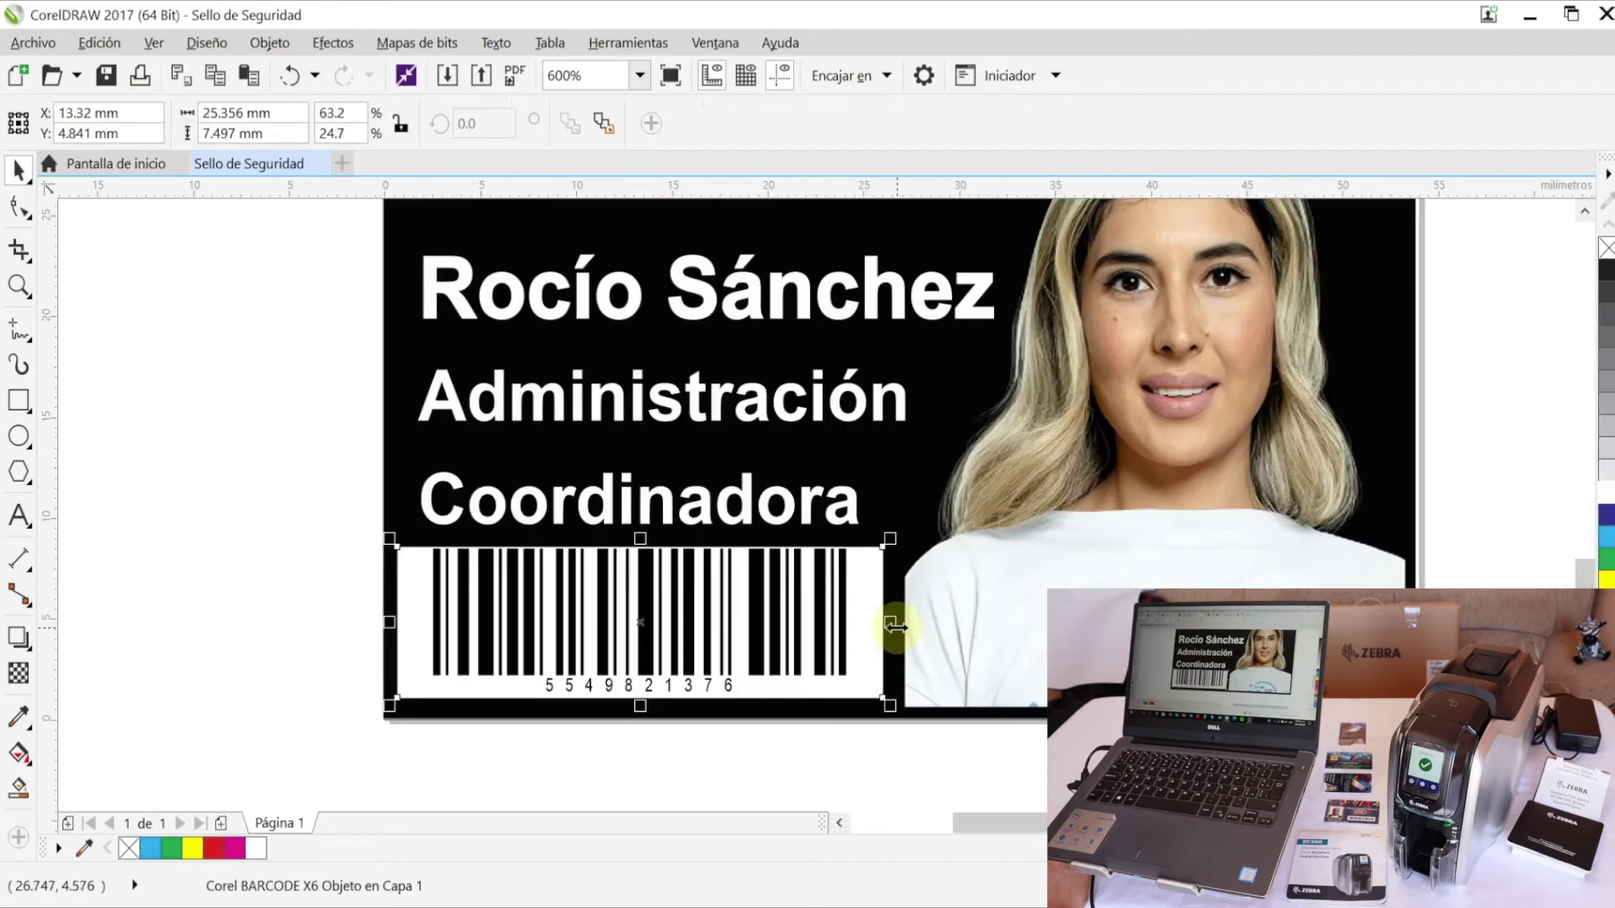
{"action": "left_click_drag", "start_coordinate": [893, 624], "coordinate": [906, 626]}
{"action": "key", "text": "Escape"}
{"action": "key", "text": "shift+F4"}
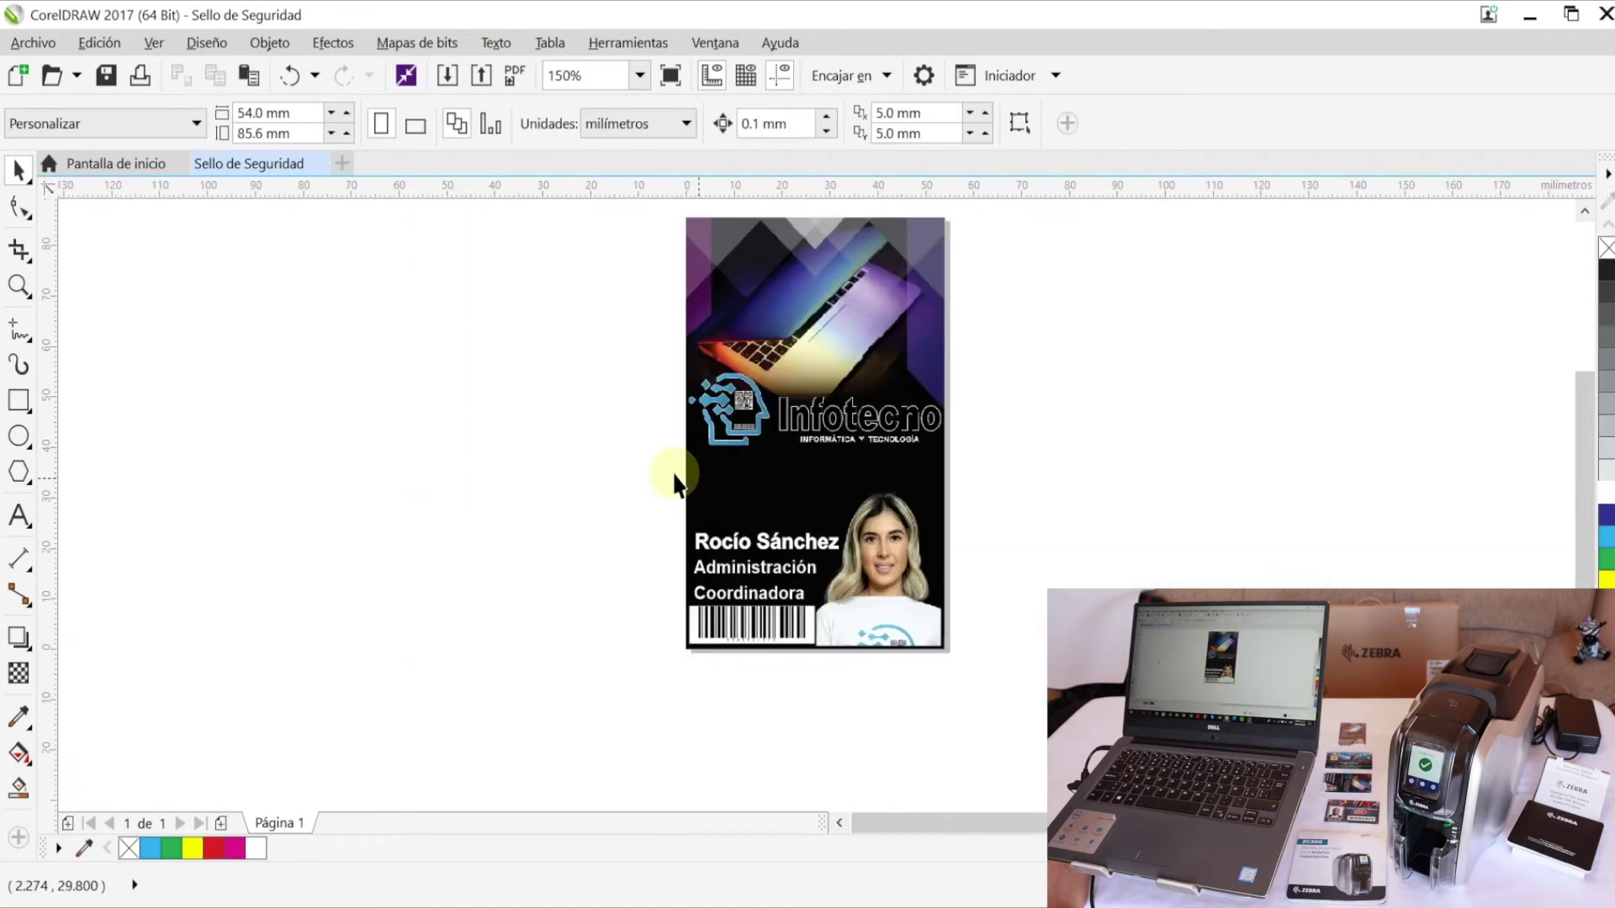
{"action": "left_click", "coordinate": [15, 518]}
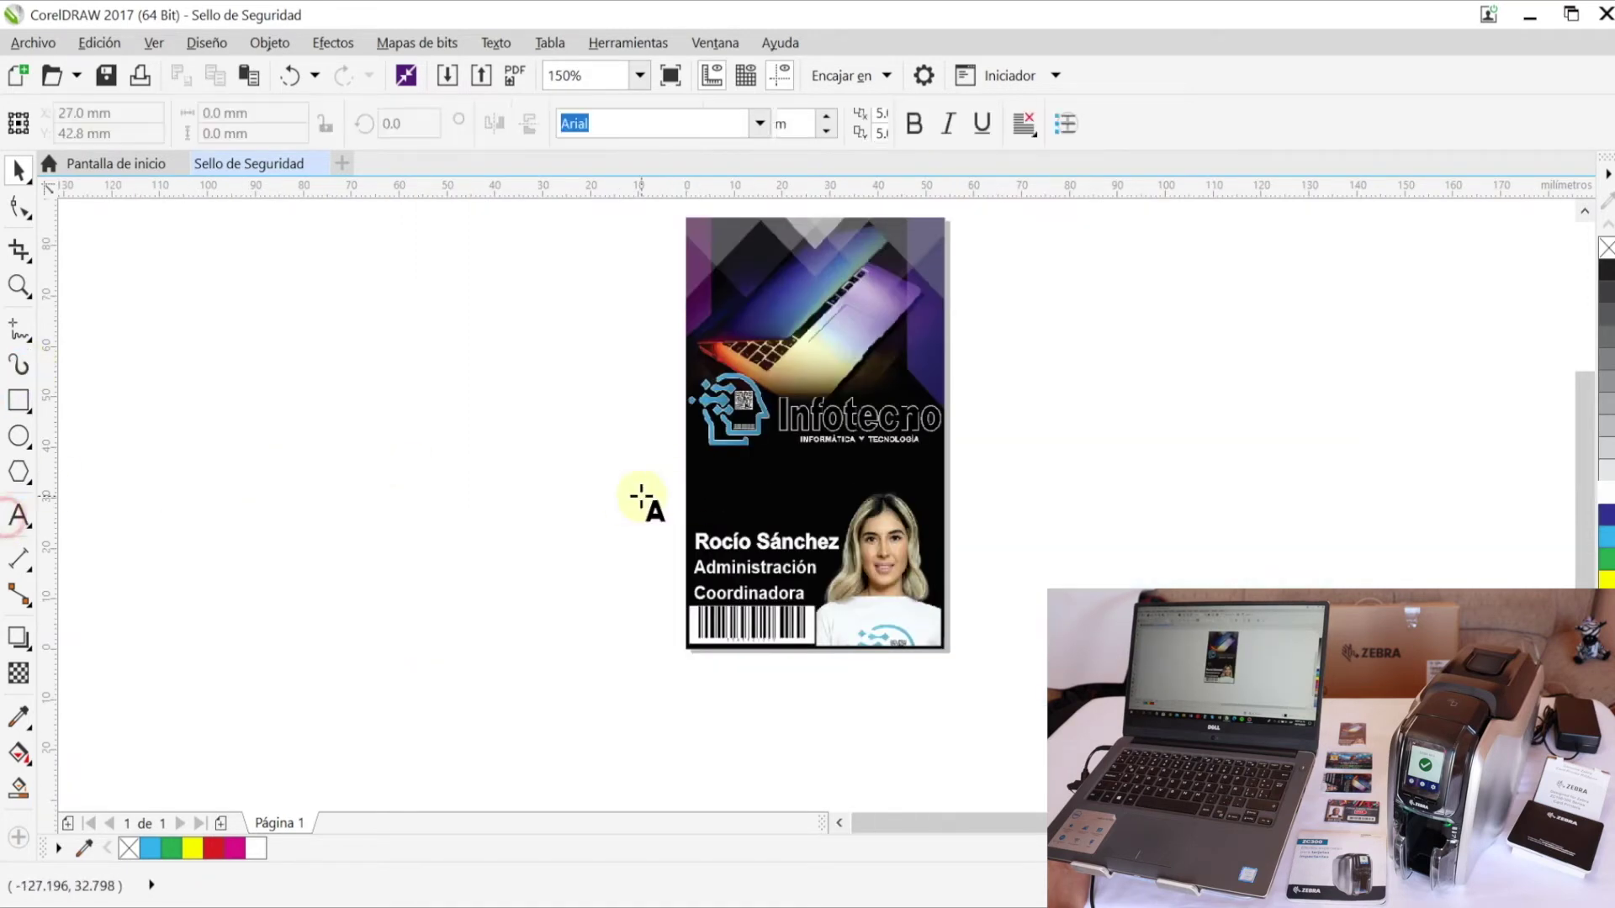
{"action": "left_click", "coordinate": [709, 484]}
{"action": "type", "text": "W"}
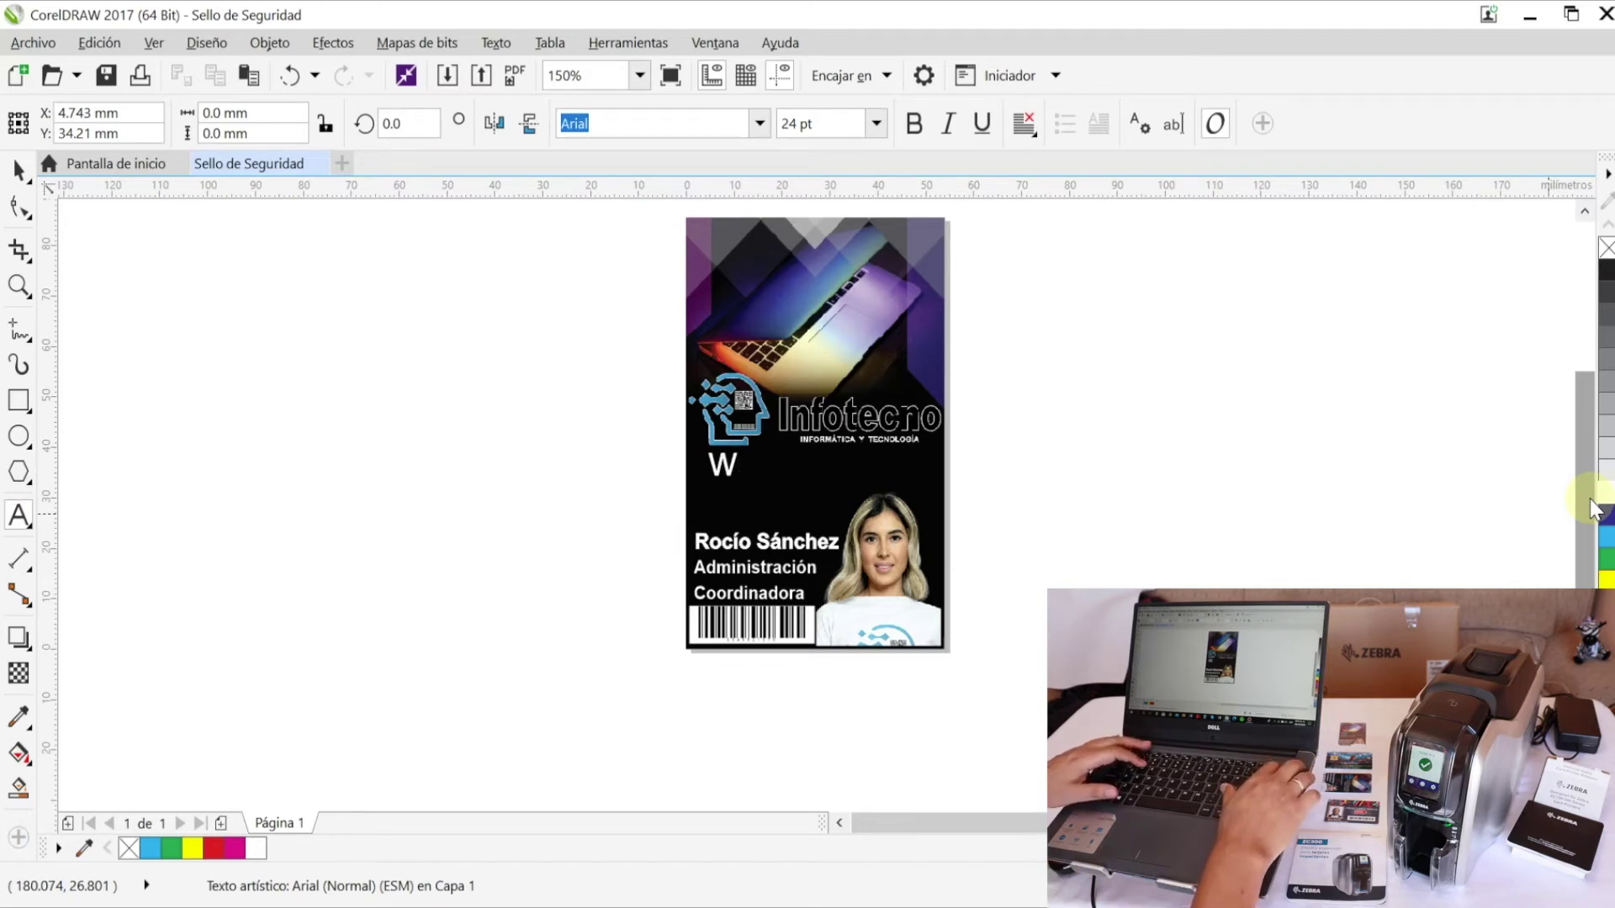
{"action": "type", "text": "ww.infotecno.com.mx"}
{"action": "left_click", "coordinate": [875, 124]}
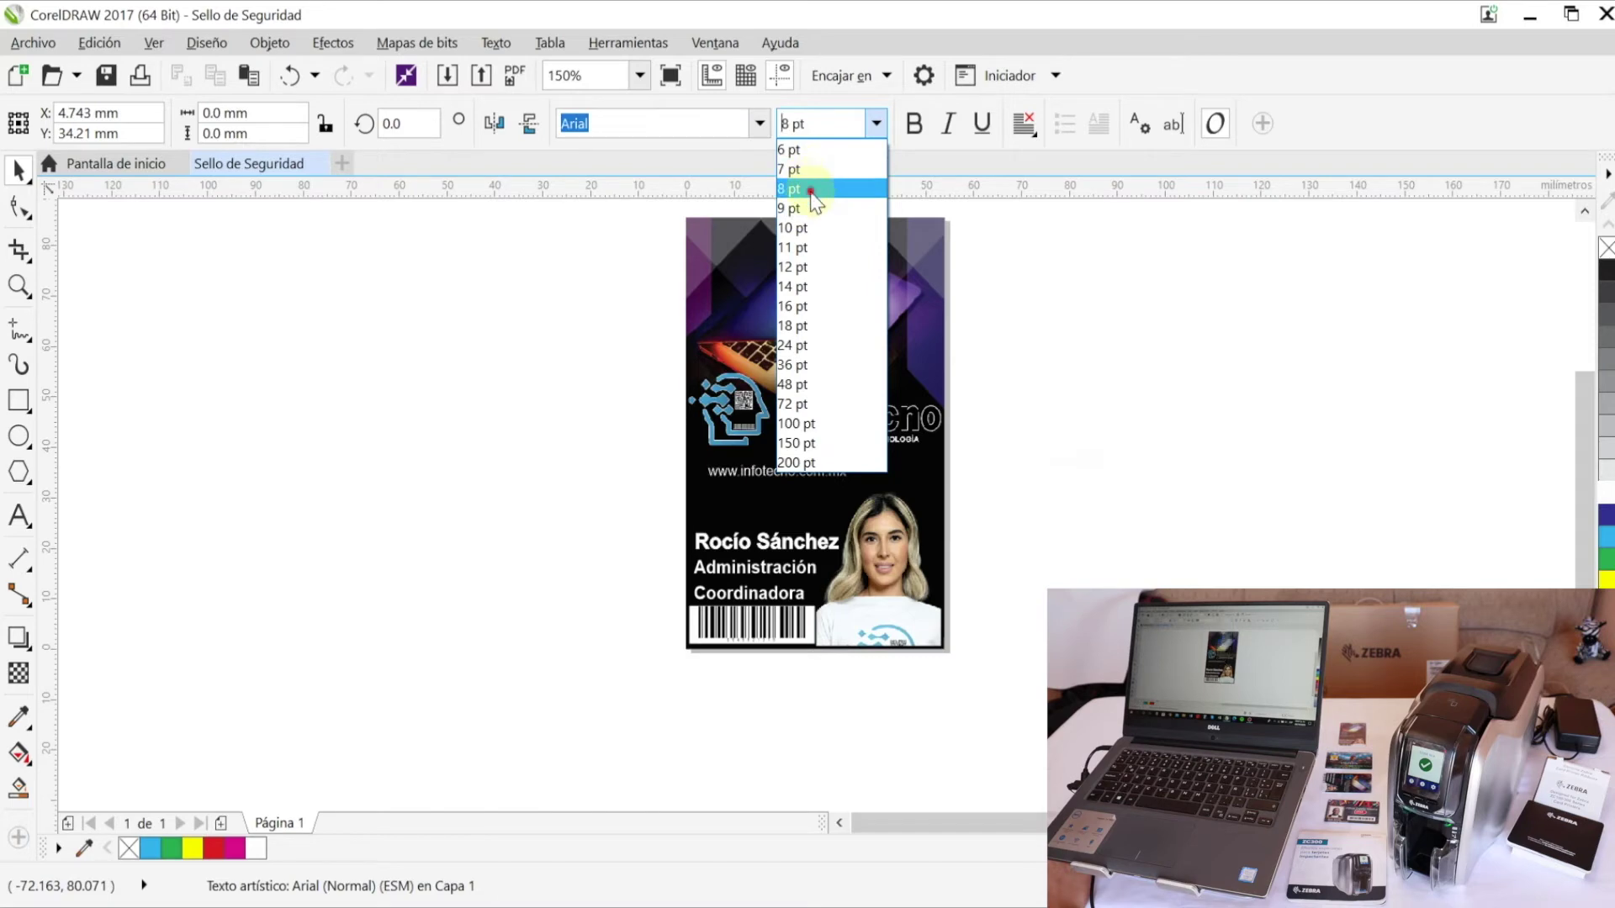
{"action": "left_click", "coordinate": [810, 190]}
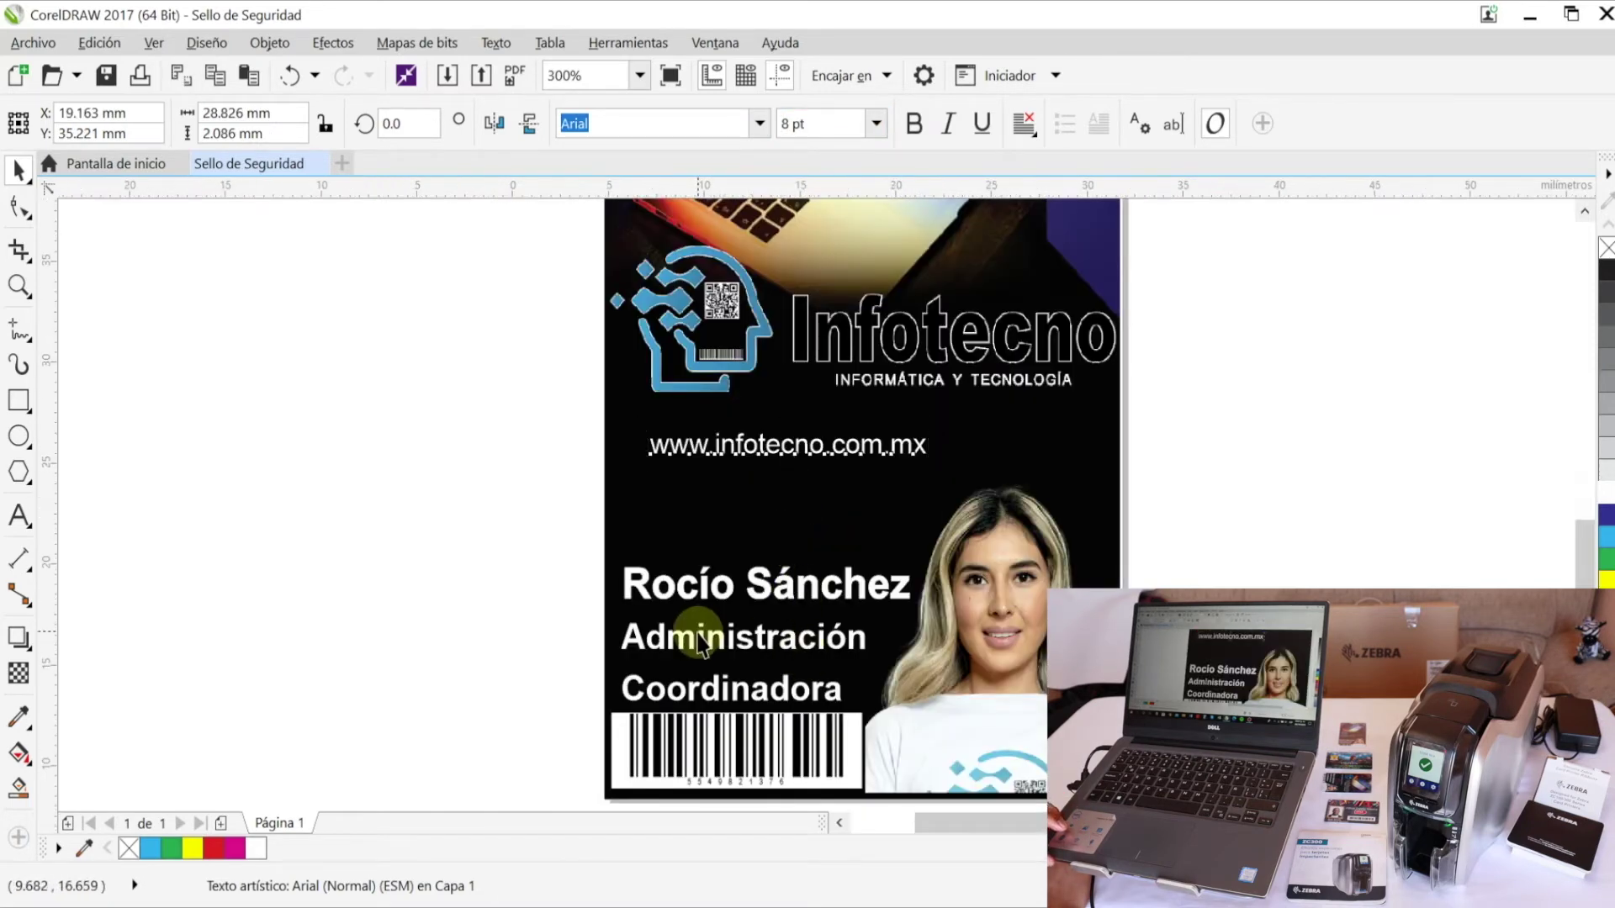
- Place a vertical guideline at the name text's left edge and move the website text to align with it
{"action": "scroll", "coordinate": [701, 632], "scroll_direction": "up", "scroll_amount": 2}
{"action": "left_click_drag", "start_coordinate": [66, 446], "coordinate": [546, 558]}
{"action": "left_click", "coordinate": [841, 253]}
{"action": "left_click_drag", "start_coordinate": [855, 252], "coordinate": [801, 282]}
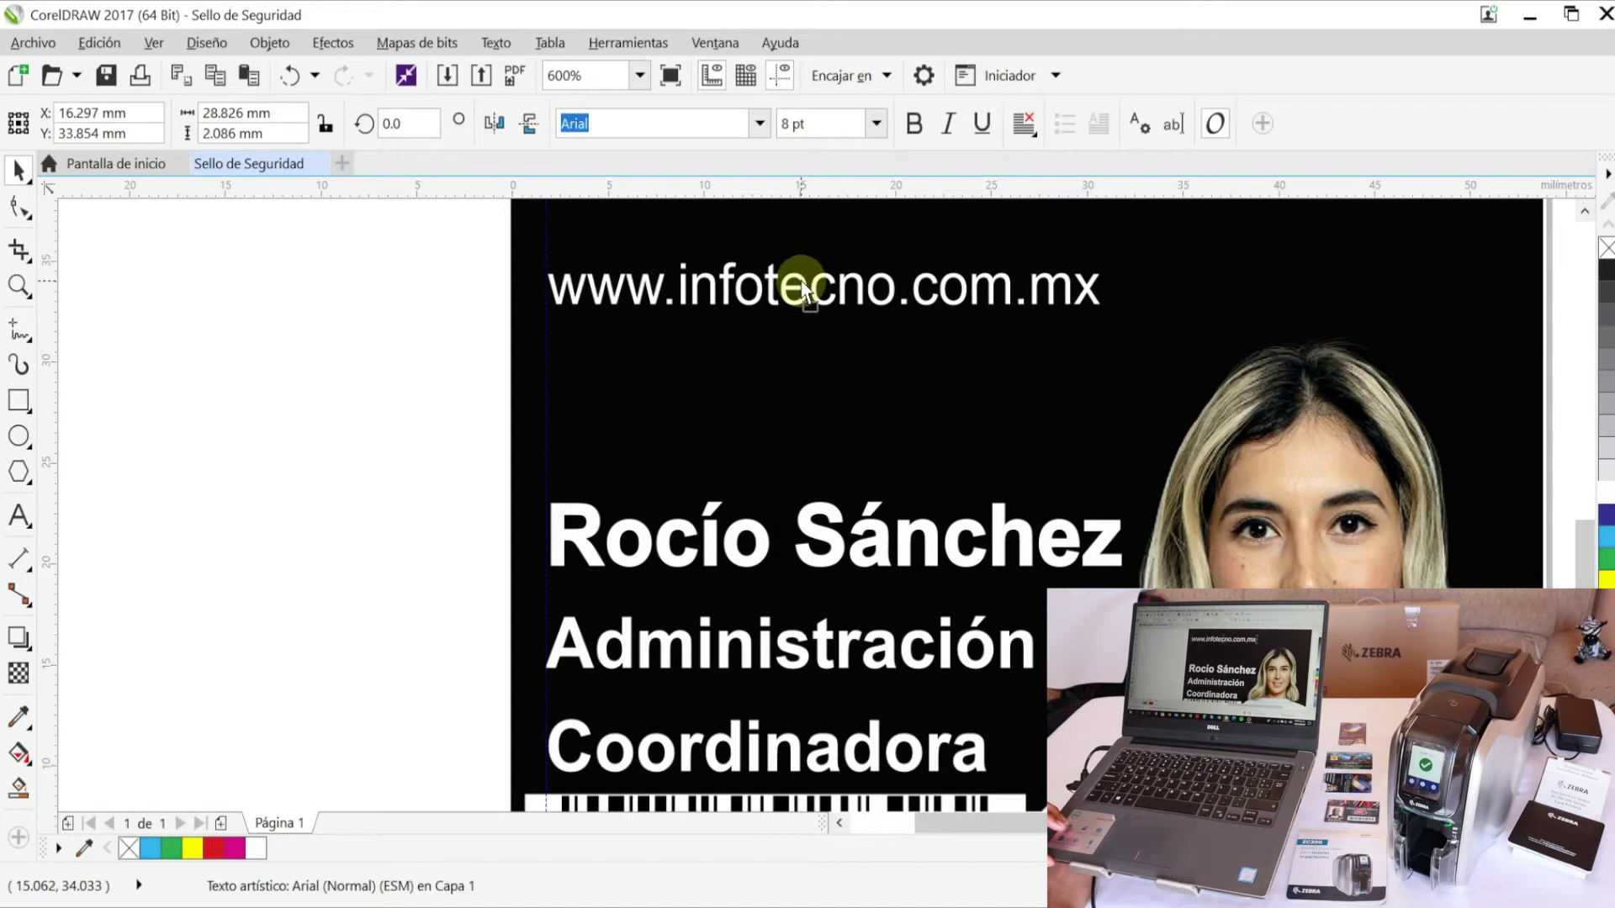
{"action": "scroll", "coordinate": [961, 395], "scroll_direction": "down", "scroll_amount": 4}
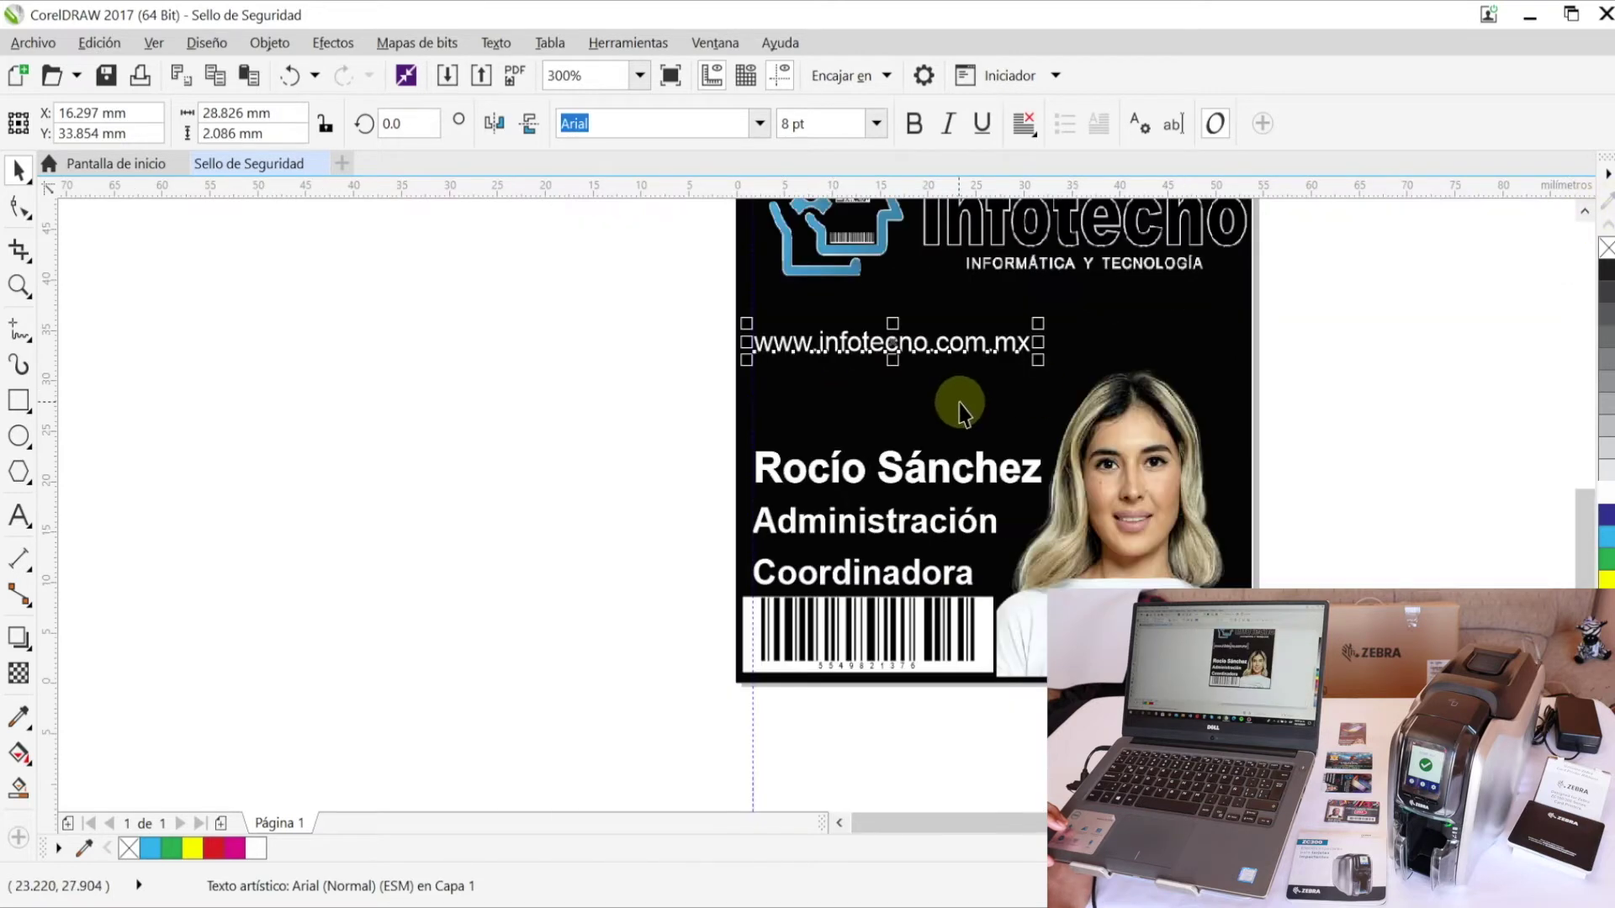
{"action": "left_click", "coordinate": [1138, 505]}
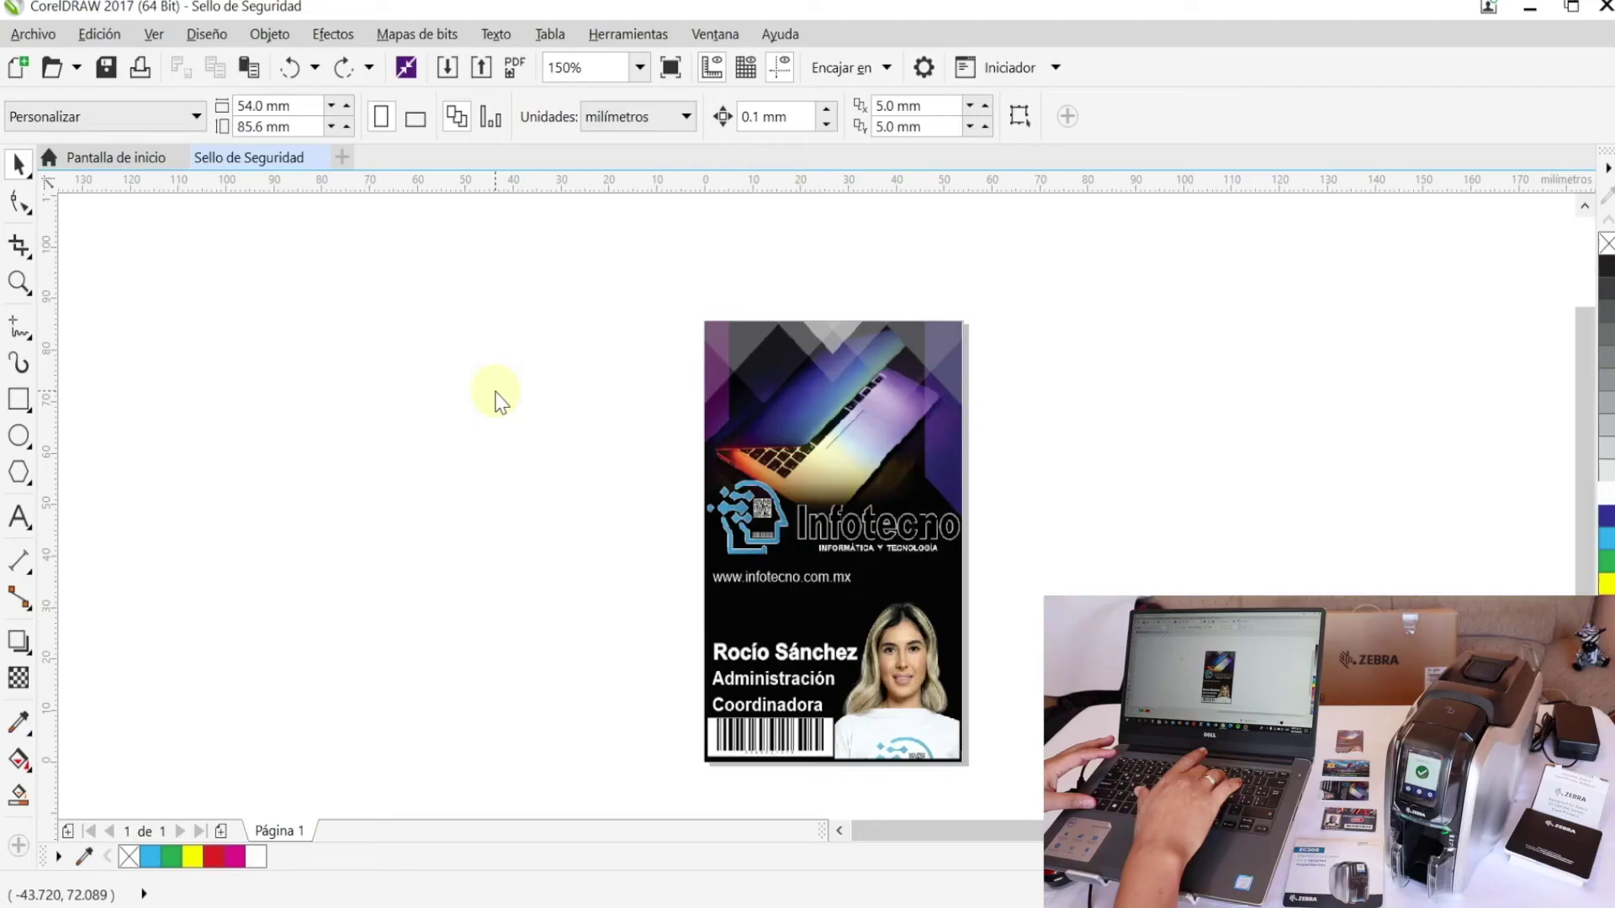
- Import sello.png onto the blank area left of the card and scale it to about 11.7 × 15.2 mm
{"action": "key", "text": "ctrl+i"}
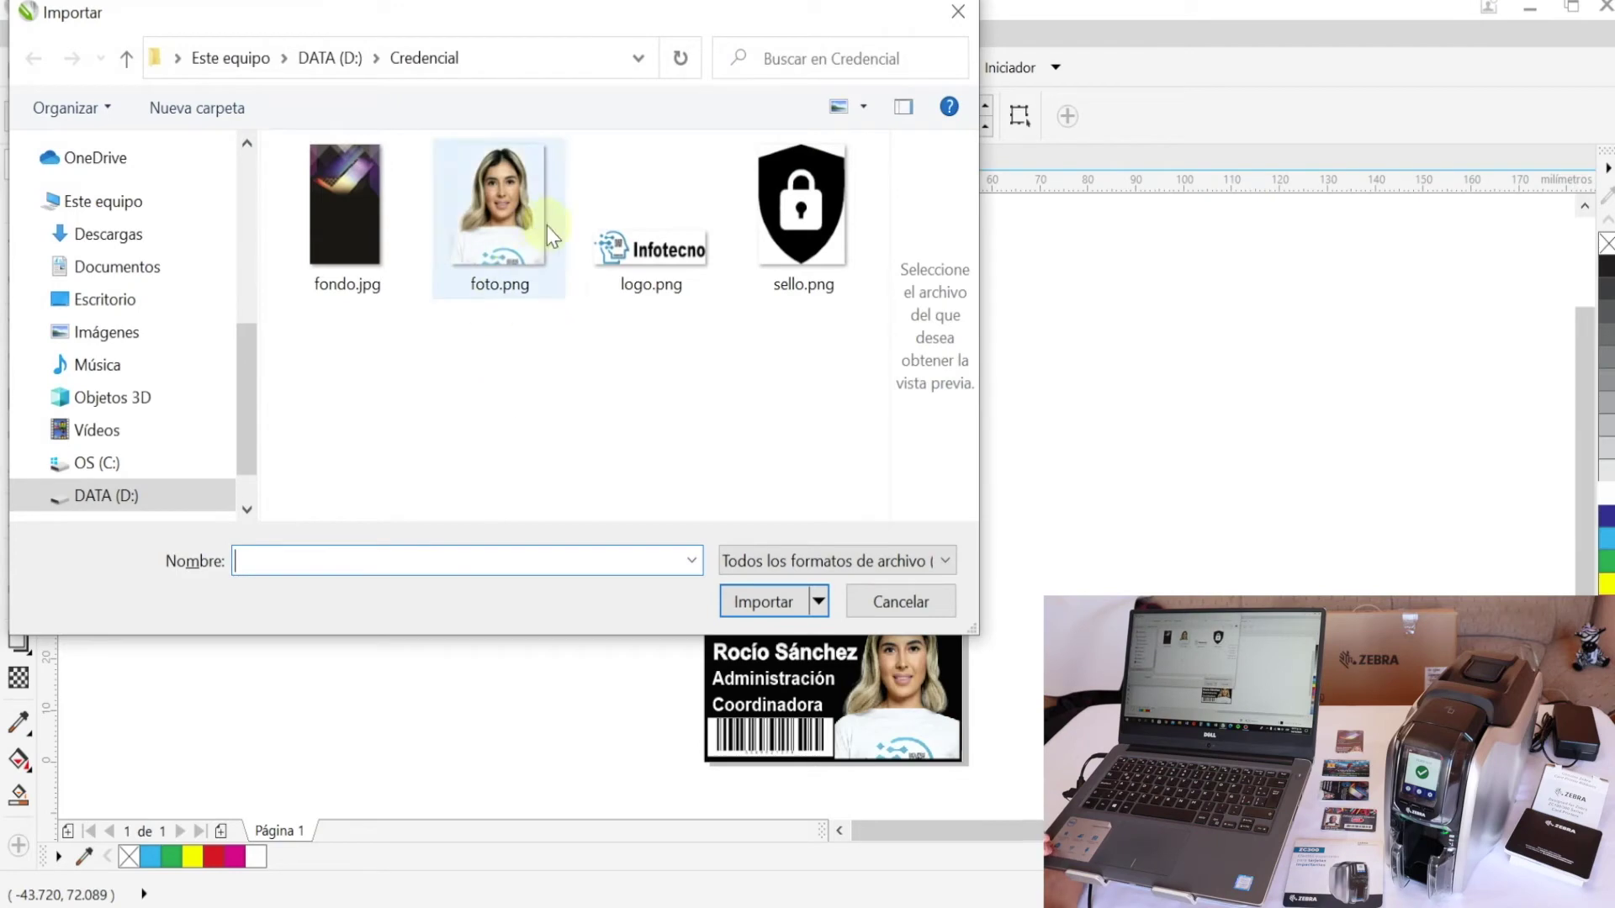
{"action": "double_click", "coordinate": [806, 199]}
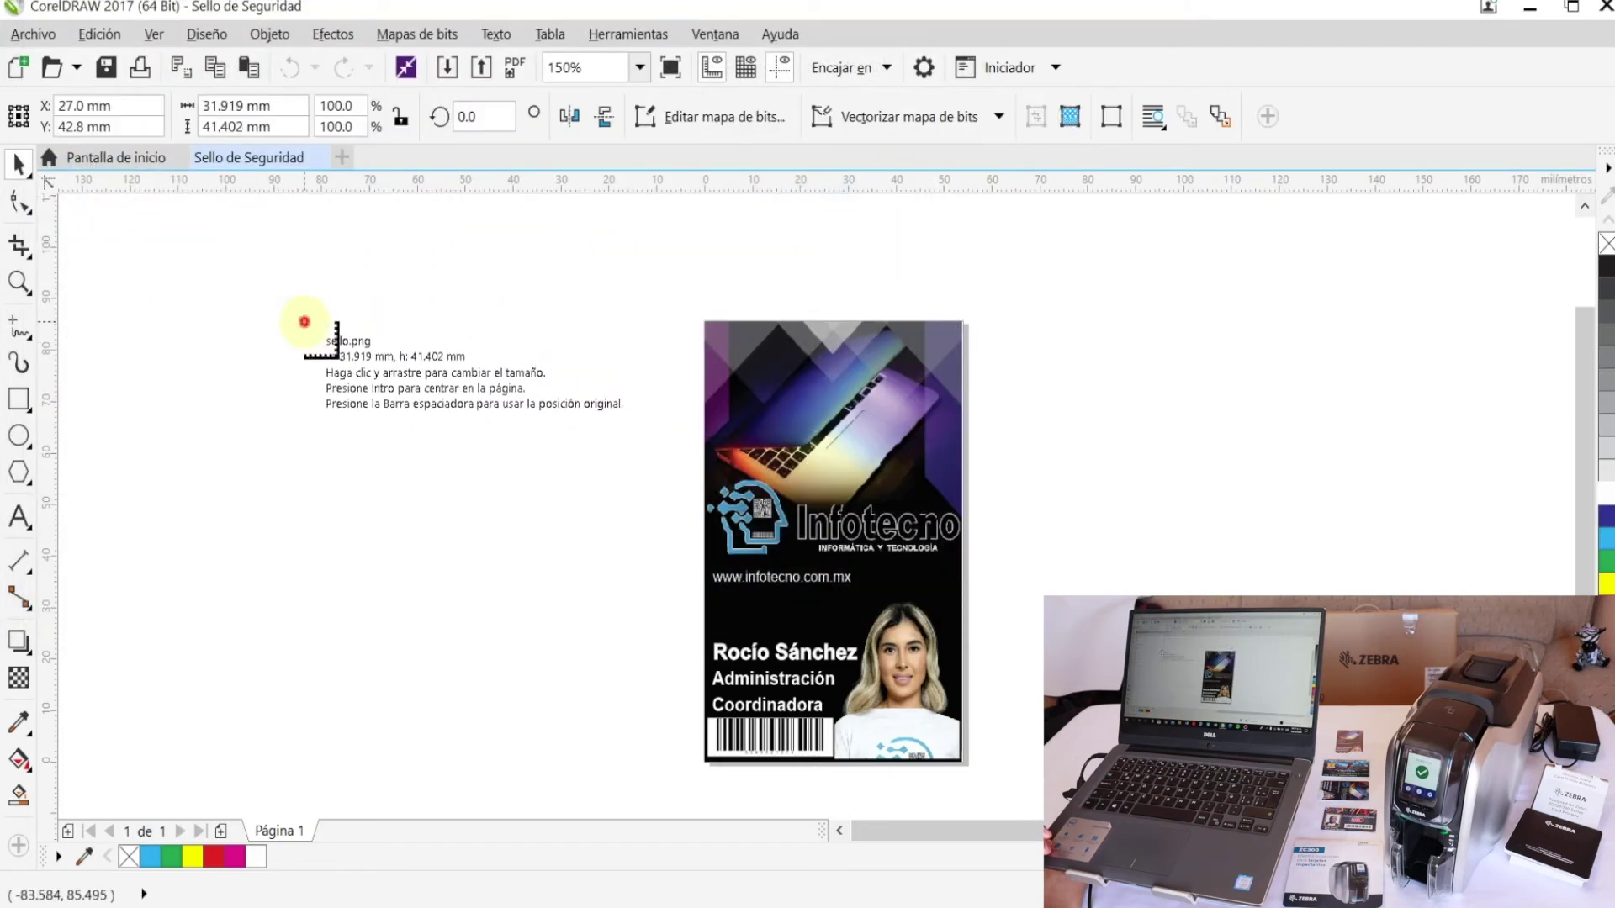
{"action": "left_click", "coordinate": [297, 313]}
{"action": "left_click_drag", "start_coordinate": [463, 309], "coordinate": [371, 441]}
{"action": "left_click_drag", "start_coordinate": [333, 493], "coordinate": [370, 399]}
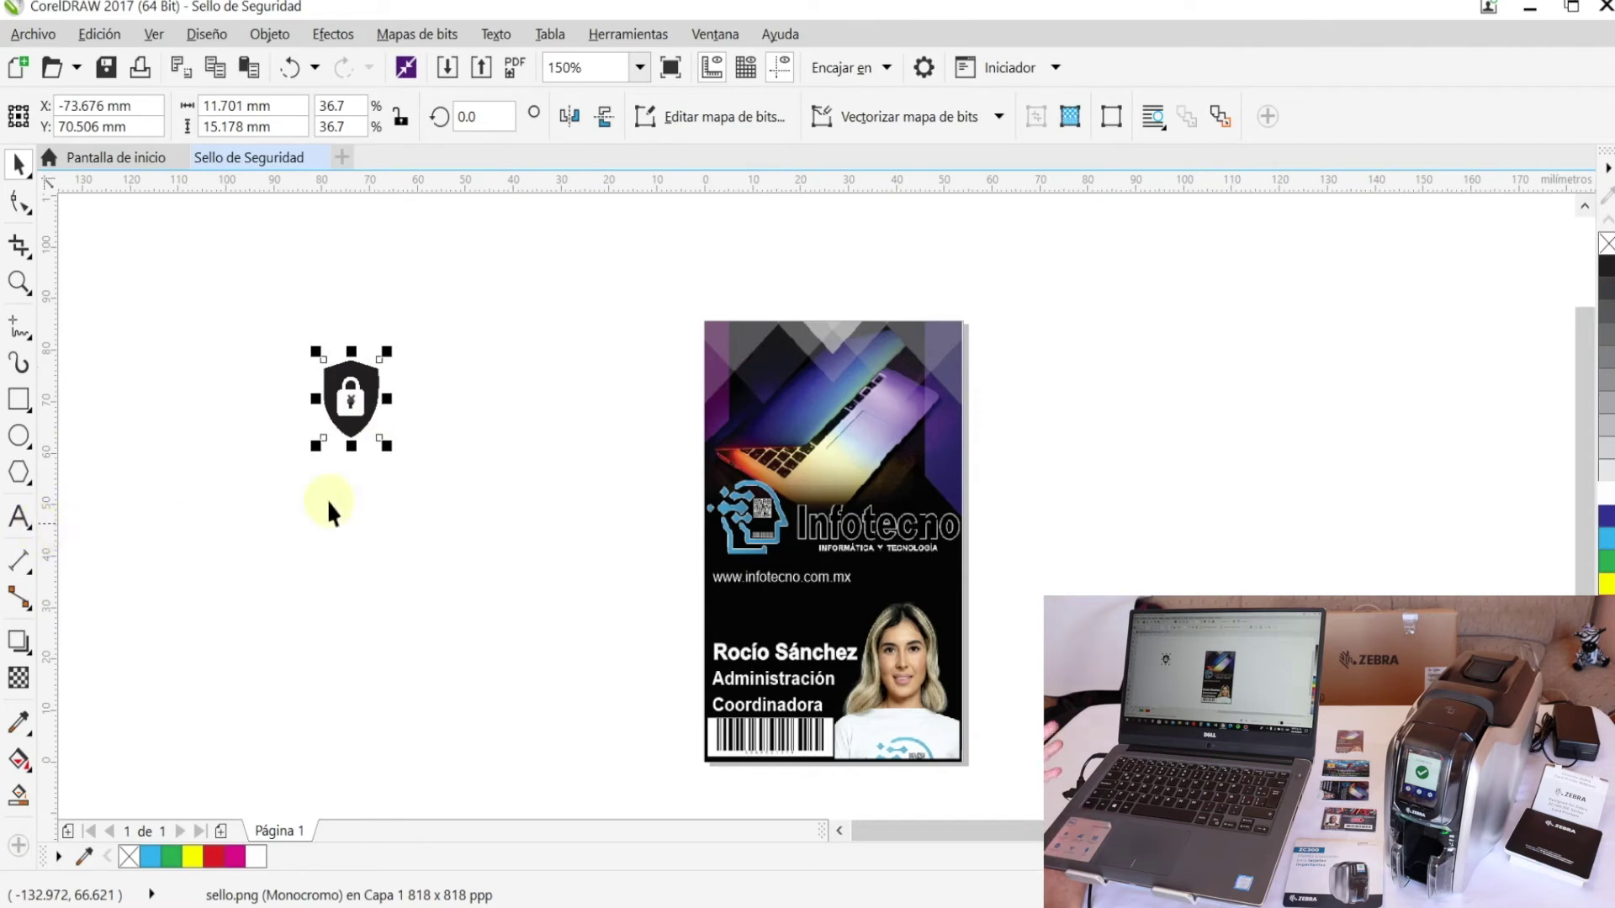
- Add the two-line text "SELLO" / "SEGURIDAD" to the right of the shield image
{"action": "left_click", "coordinate": [19, 518]}
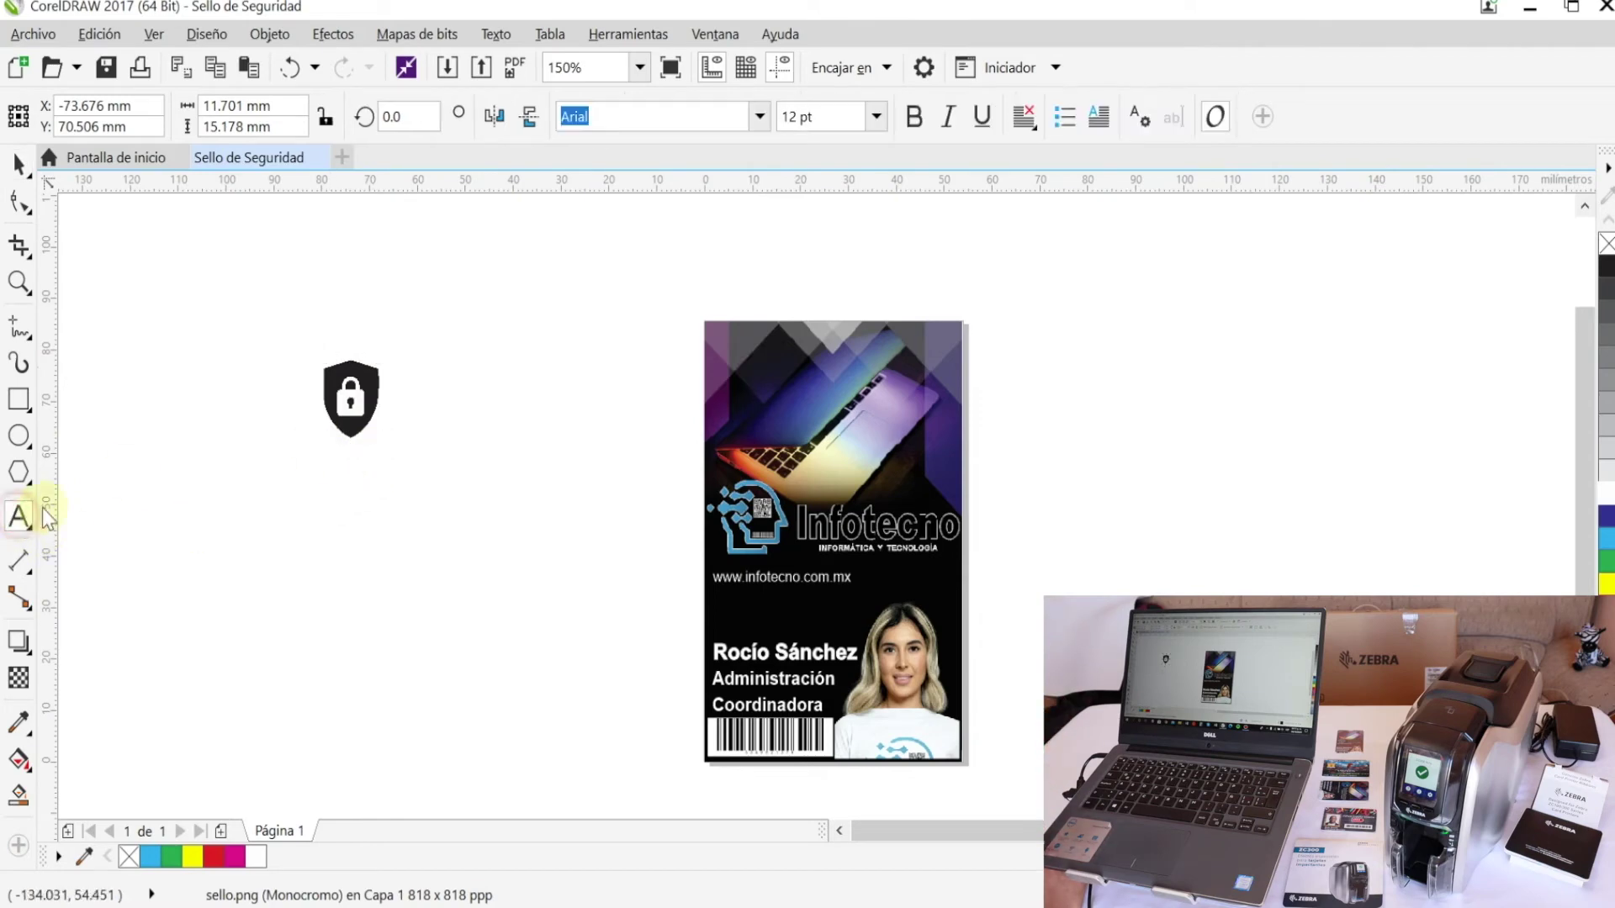
{"action": "left_click", "coordinate": [409, 379]}
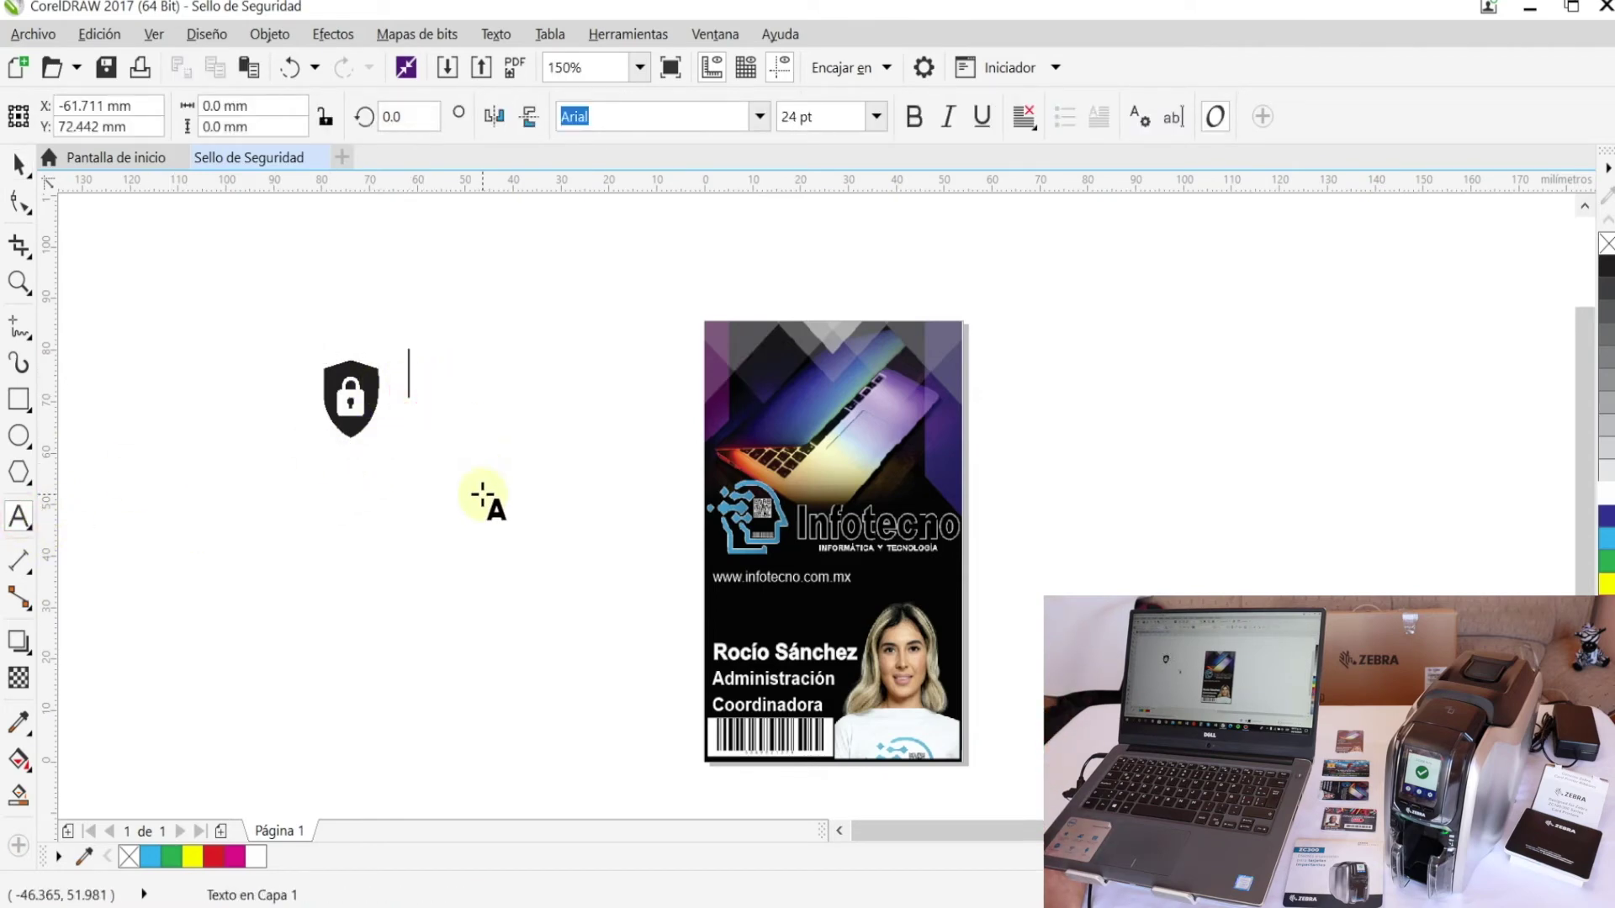
{"action": "type", "text": "SELLO"}
{"action": "key", "text": "Return"}
{"action": "type", "text": "SEGURIDAD"}
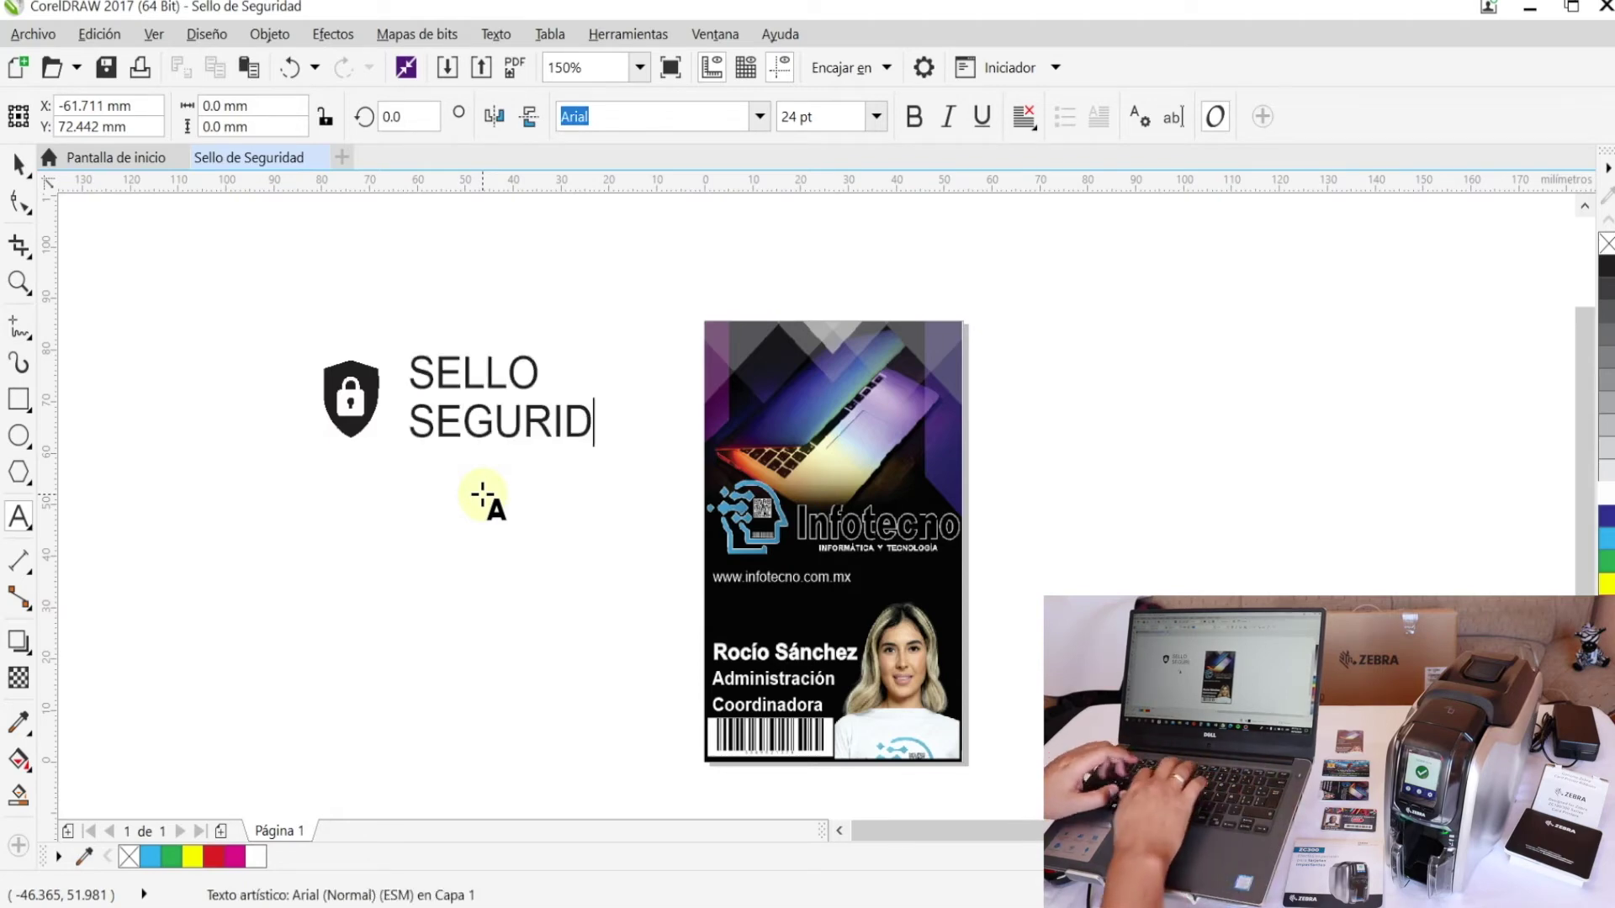
{"action": "key", "text": "Escape"}
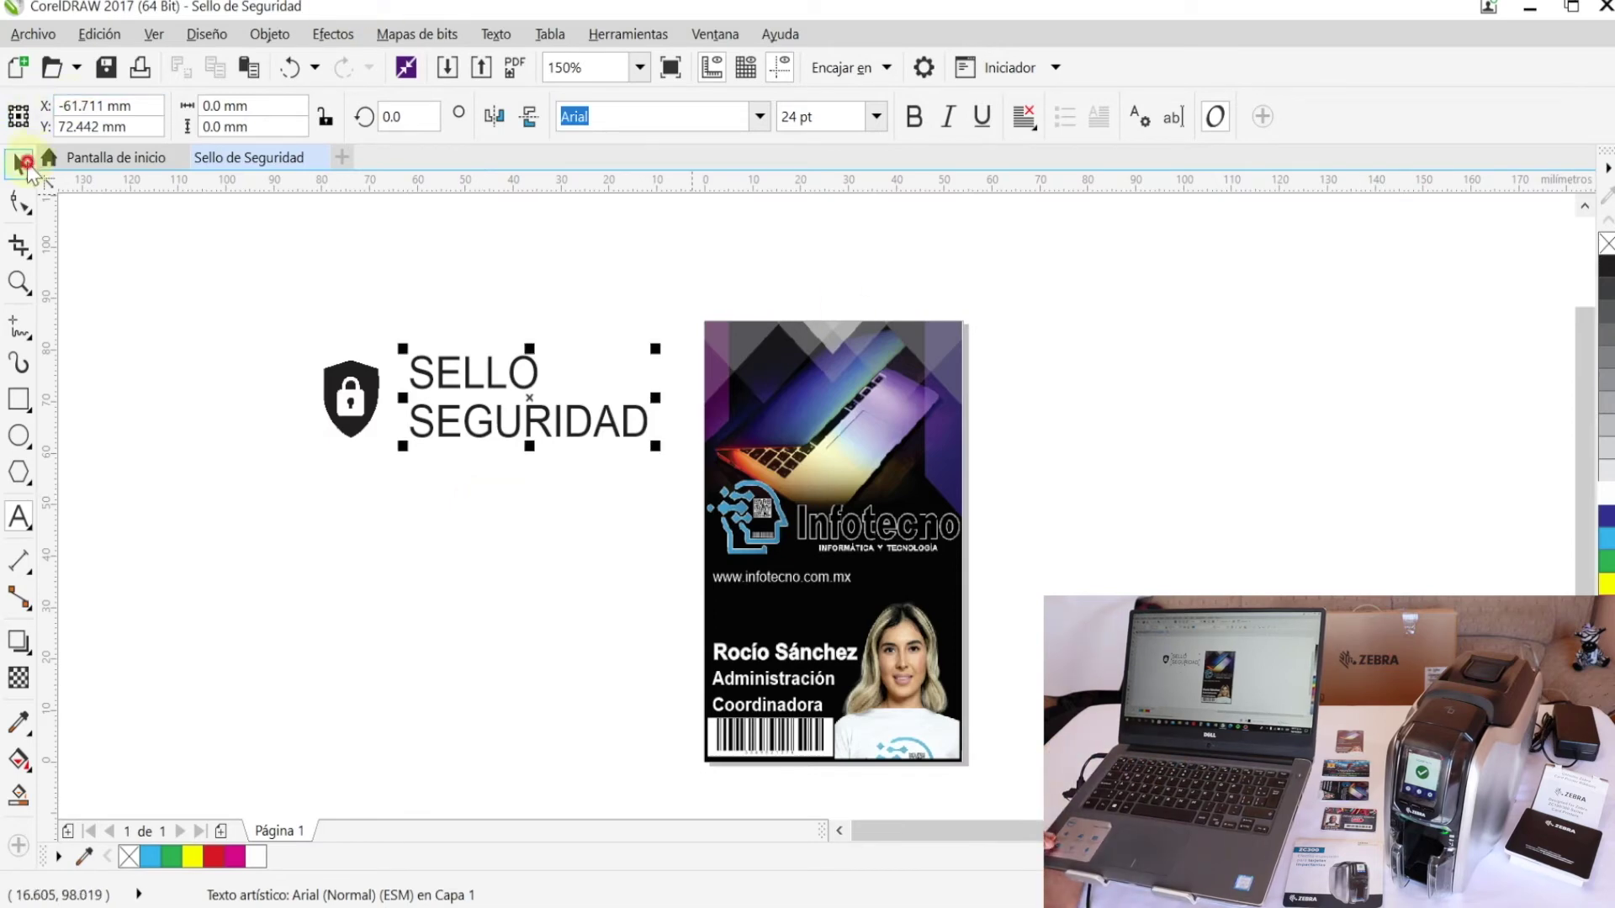
- Center-align the "SELLO SEGURIDAD" text and change its font to Impact
{"action": "left_click", "coordinate": [1024, 117]}
{"action": "left_click", "coordinate": [1089, 211]}
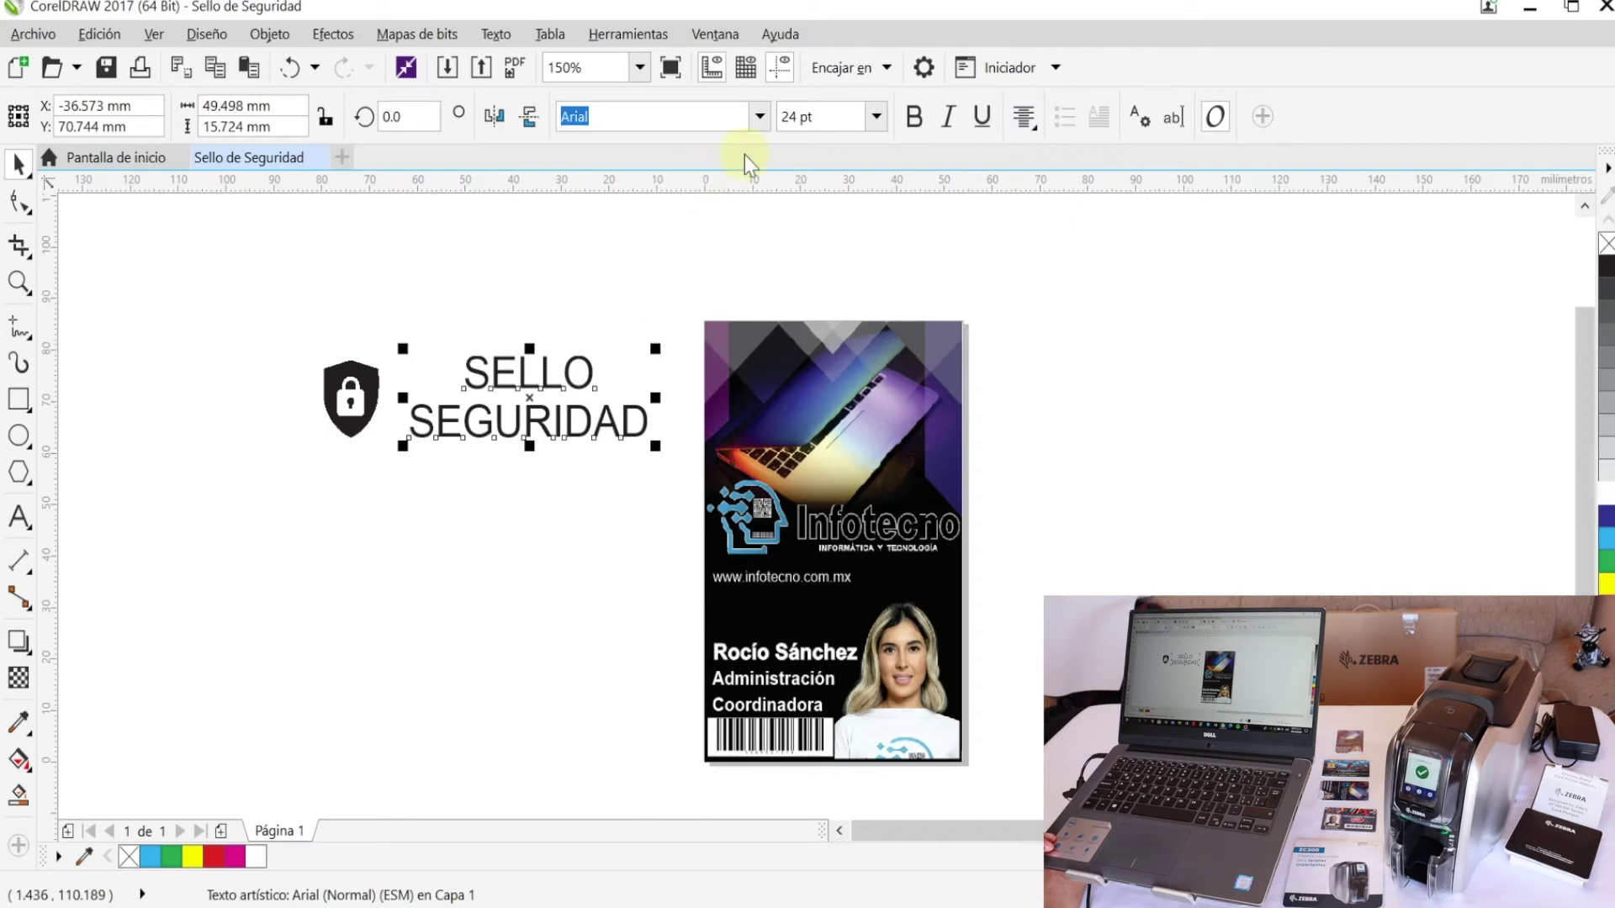
{"action": "left_click", "coordinate": [762, 116]}
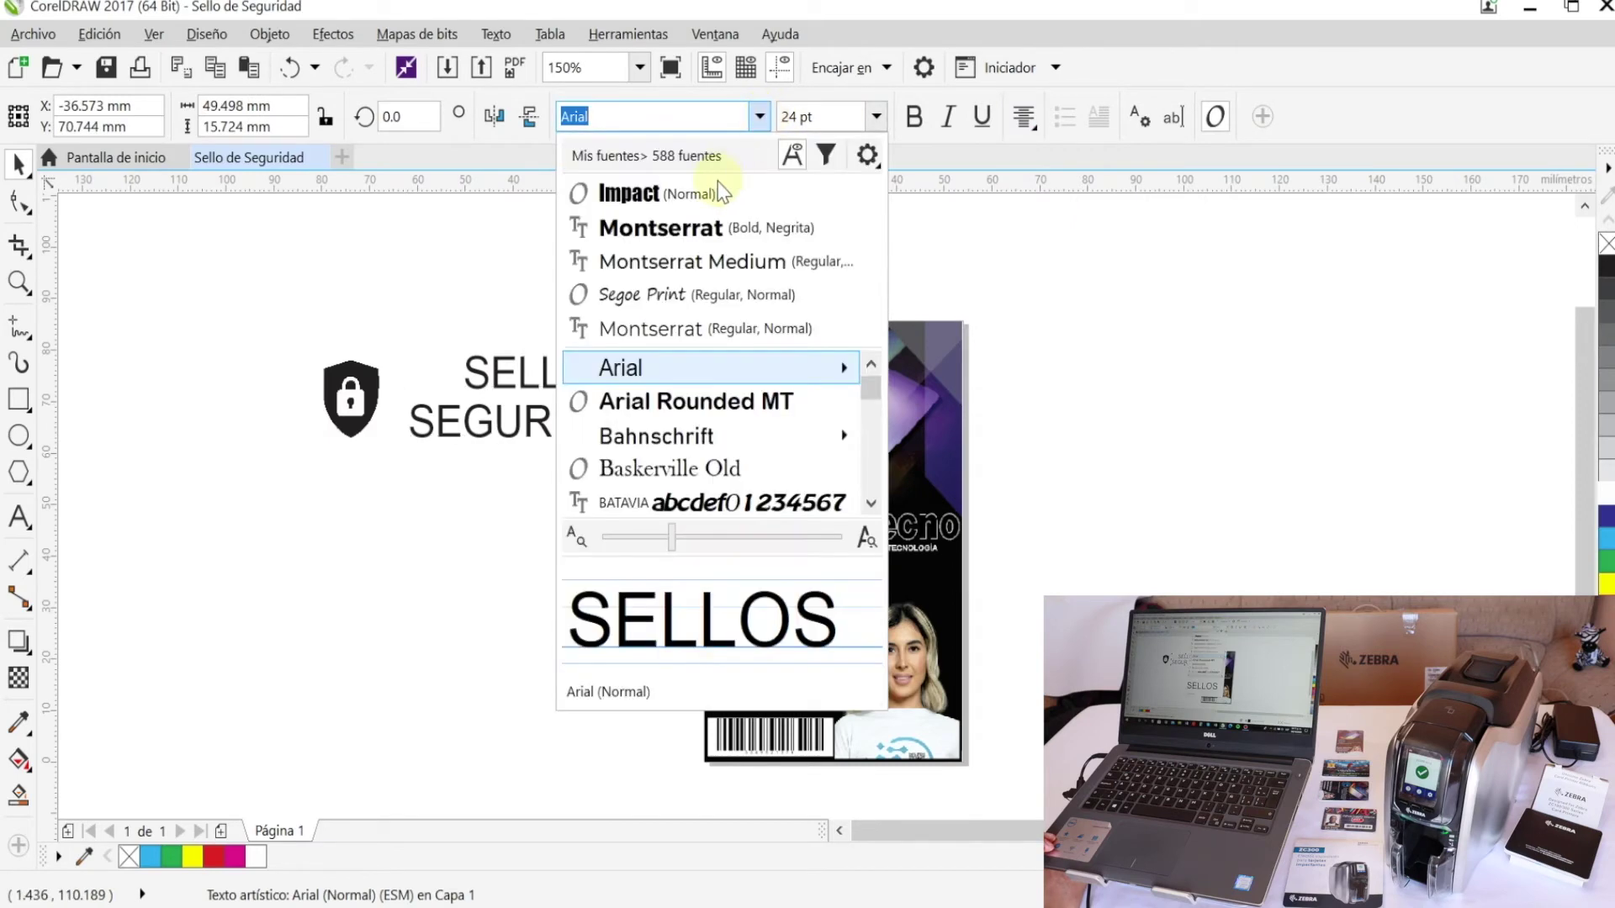
{"action": "left_click", "coordinate": [667, 205]}
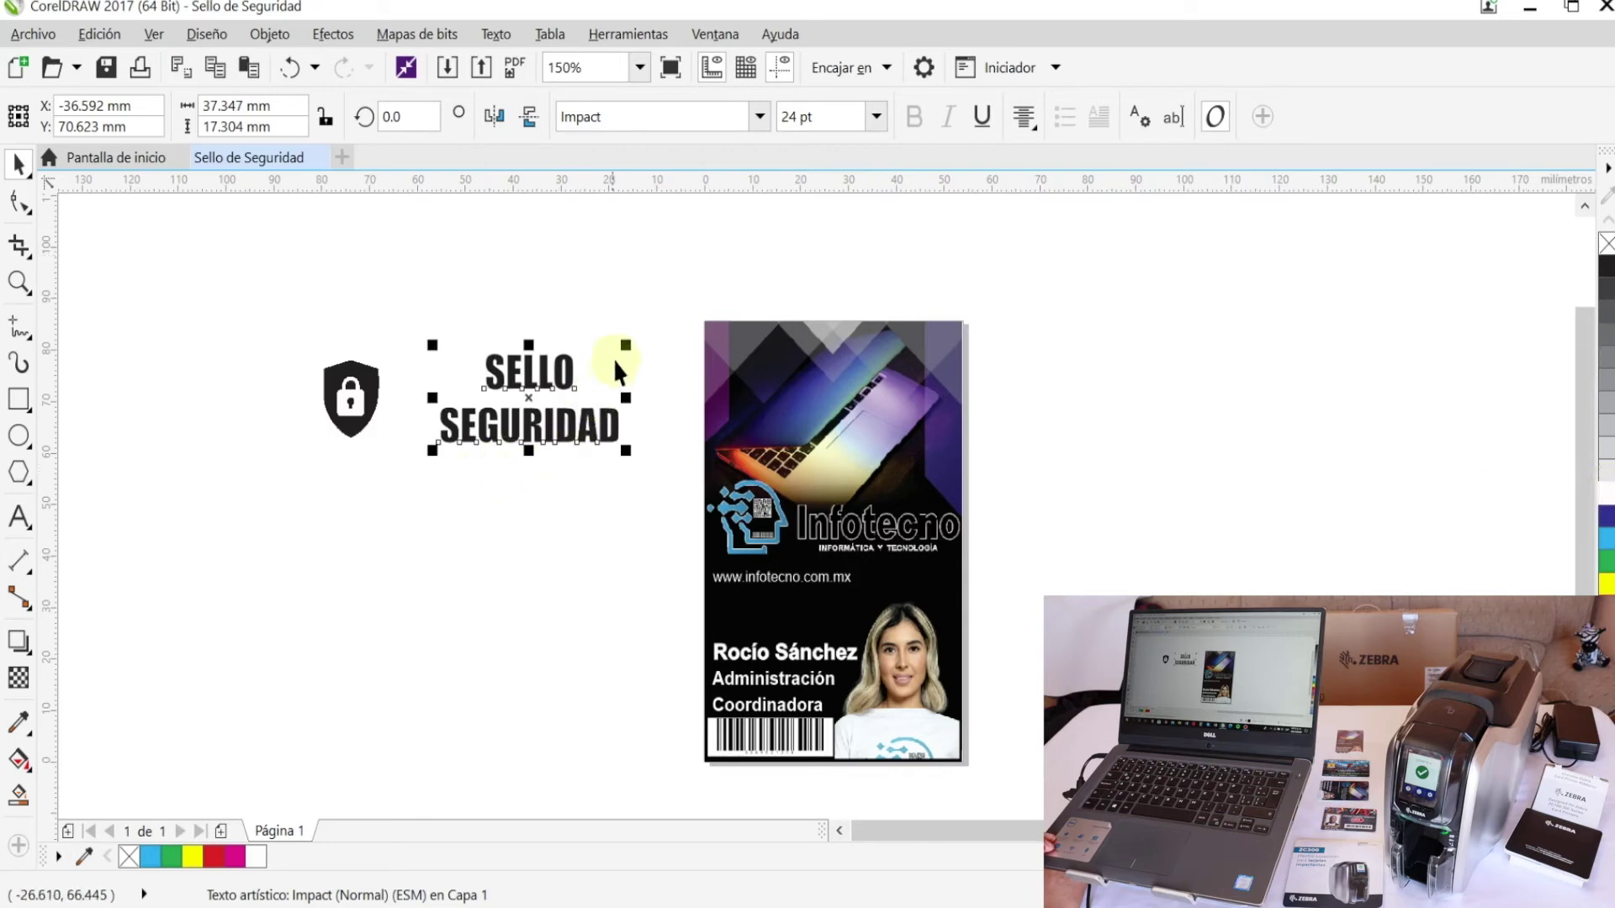
- Reduce the "SELLO SEGURIDAD" text to 14 pt and move it close beside the shield
{"action": "left_click", "coordinate": [876, 118]}
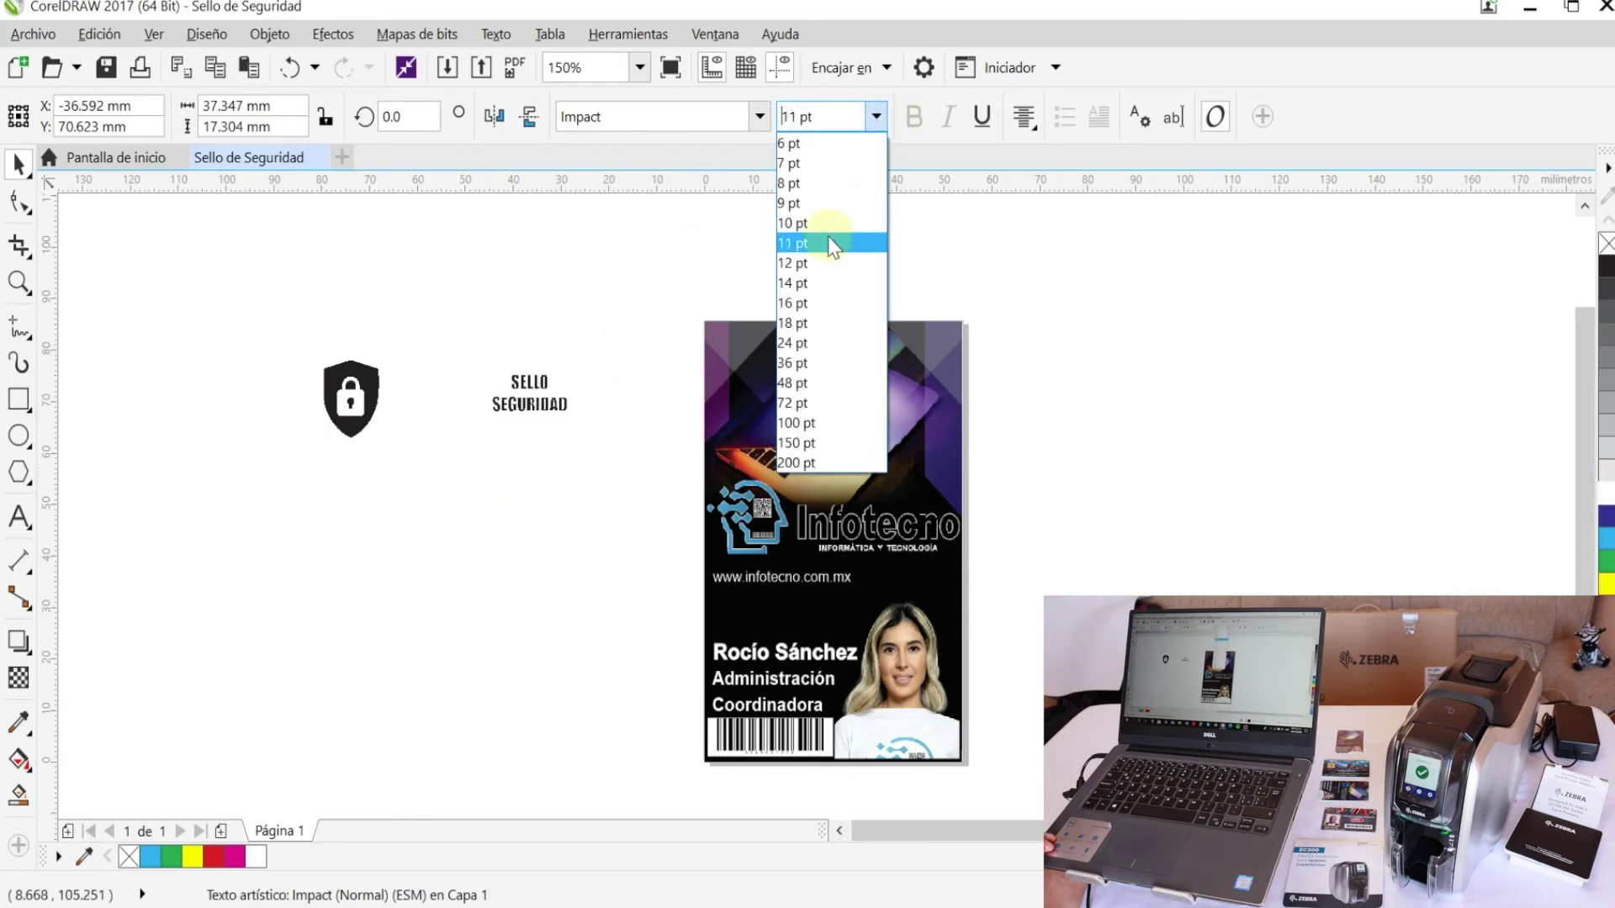
{"action": "left_click", "coordinate": [813, 303]}
{"action": "left_click_drag", "start_coordinate": [527, 392], "coordinate": [435, 403]}
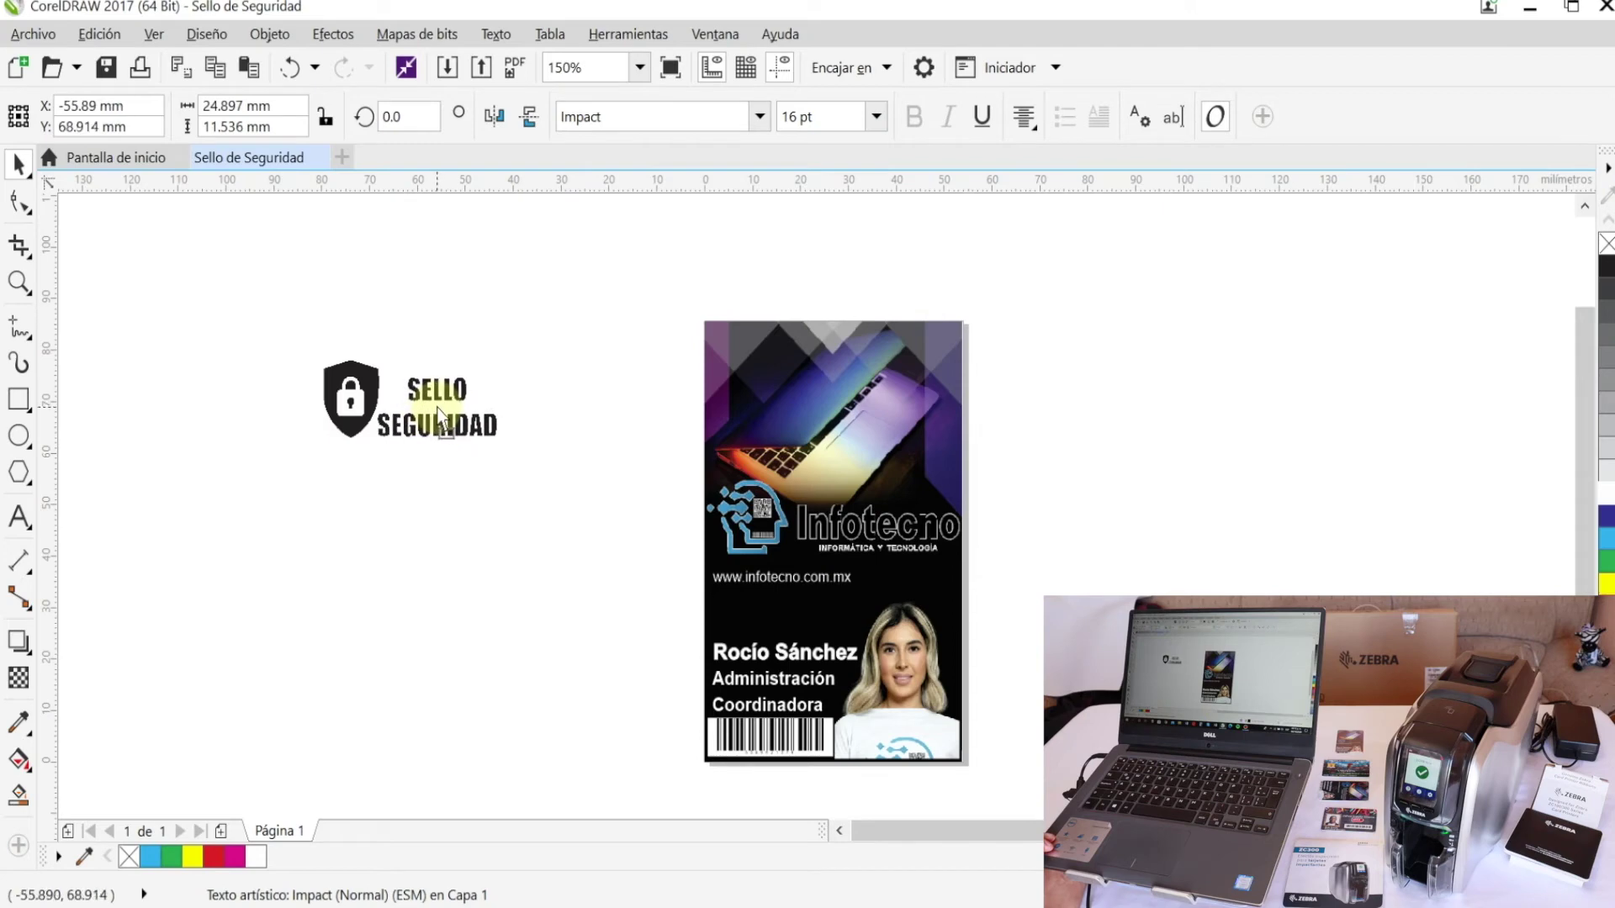
{"action": "left_click", "coordinate": [874, 119]}
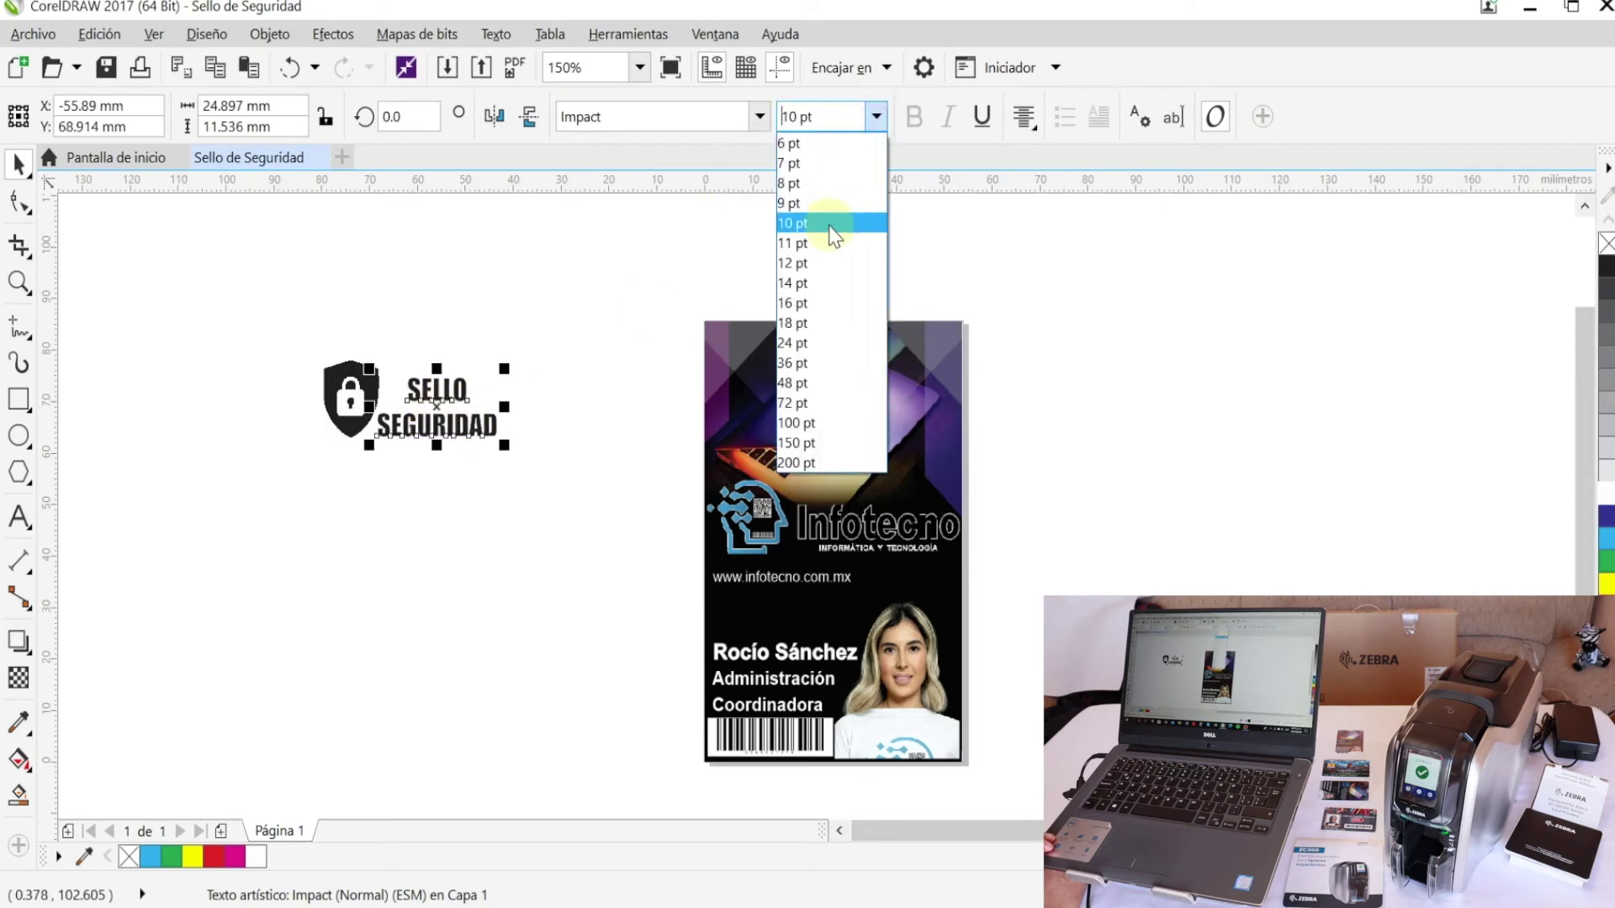
{"action": "left_click", "coordinate": [820, 283]}
{"action": "left_click_drag", "start_coordinate": [440, 399], "coordinate": [436, 397]}
{"action": "left_click", "coordinate": [235, 291]}
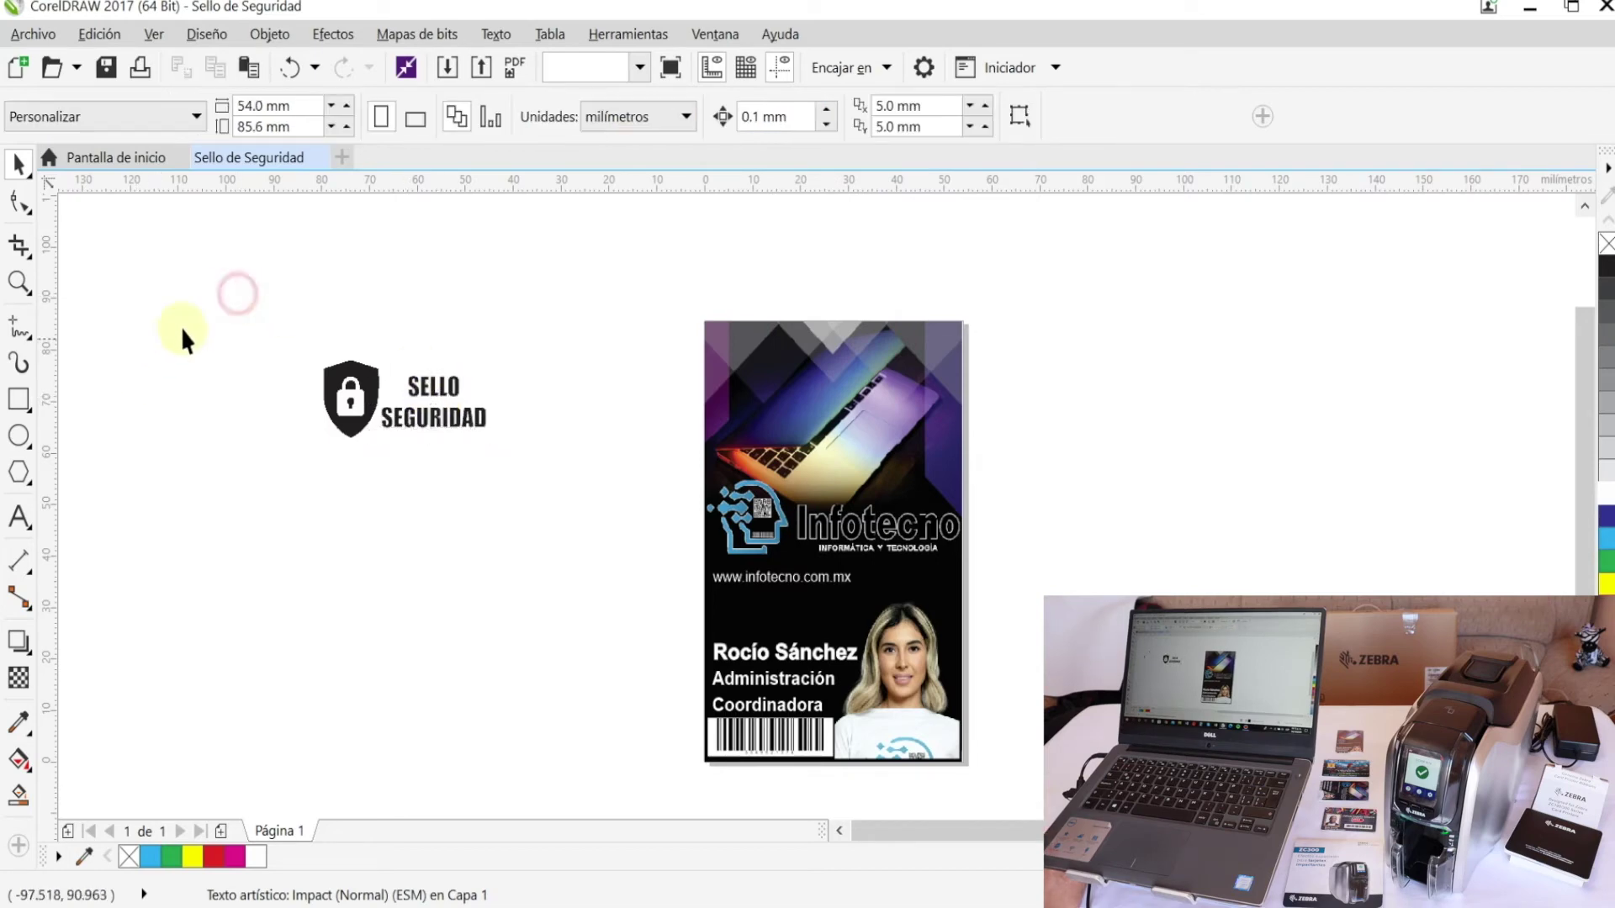
- Group the shield image and the "SELLO SEGURIDAD" text into one seal
{"action": "left_click", "coordinate": [441, 416]}
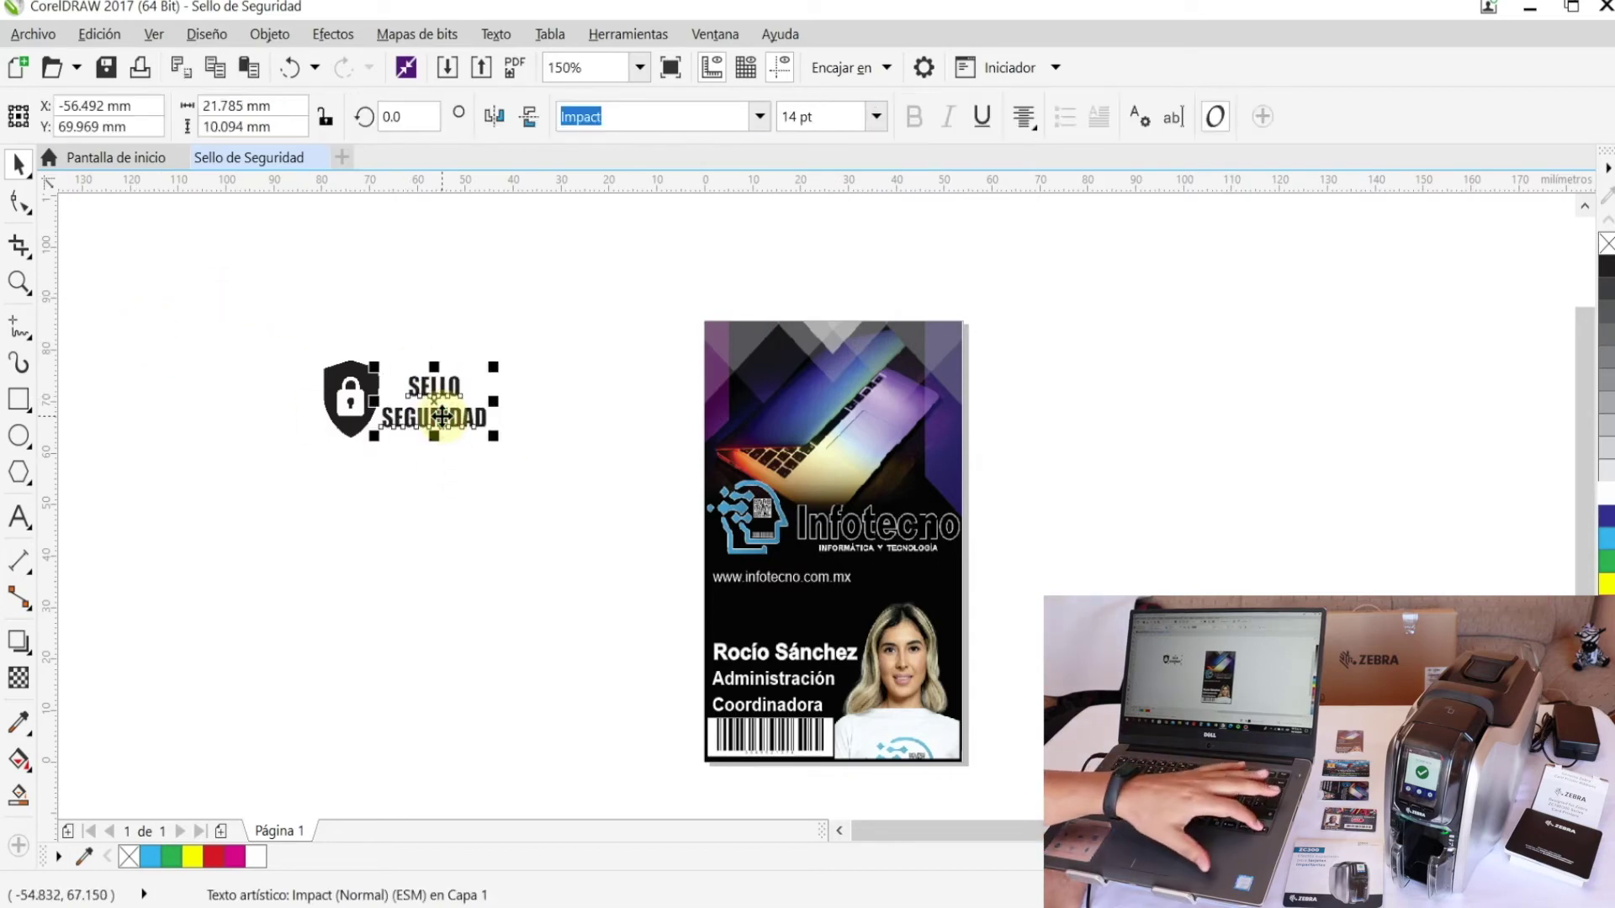
{"action": "left_click_drag", "start_coordinate": [244, 296], "coordinate": [588, 505]}
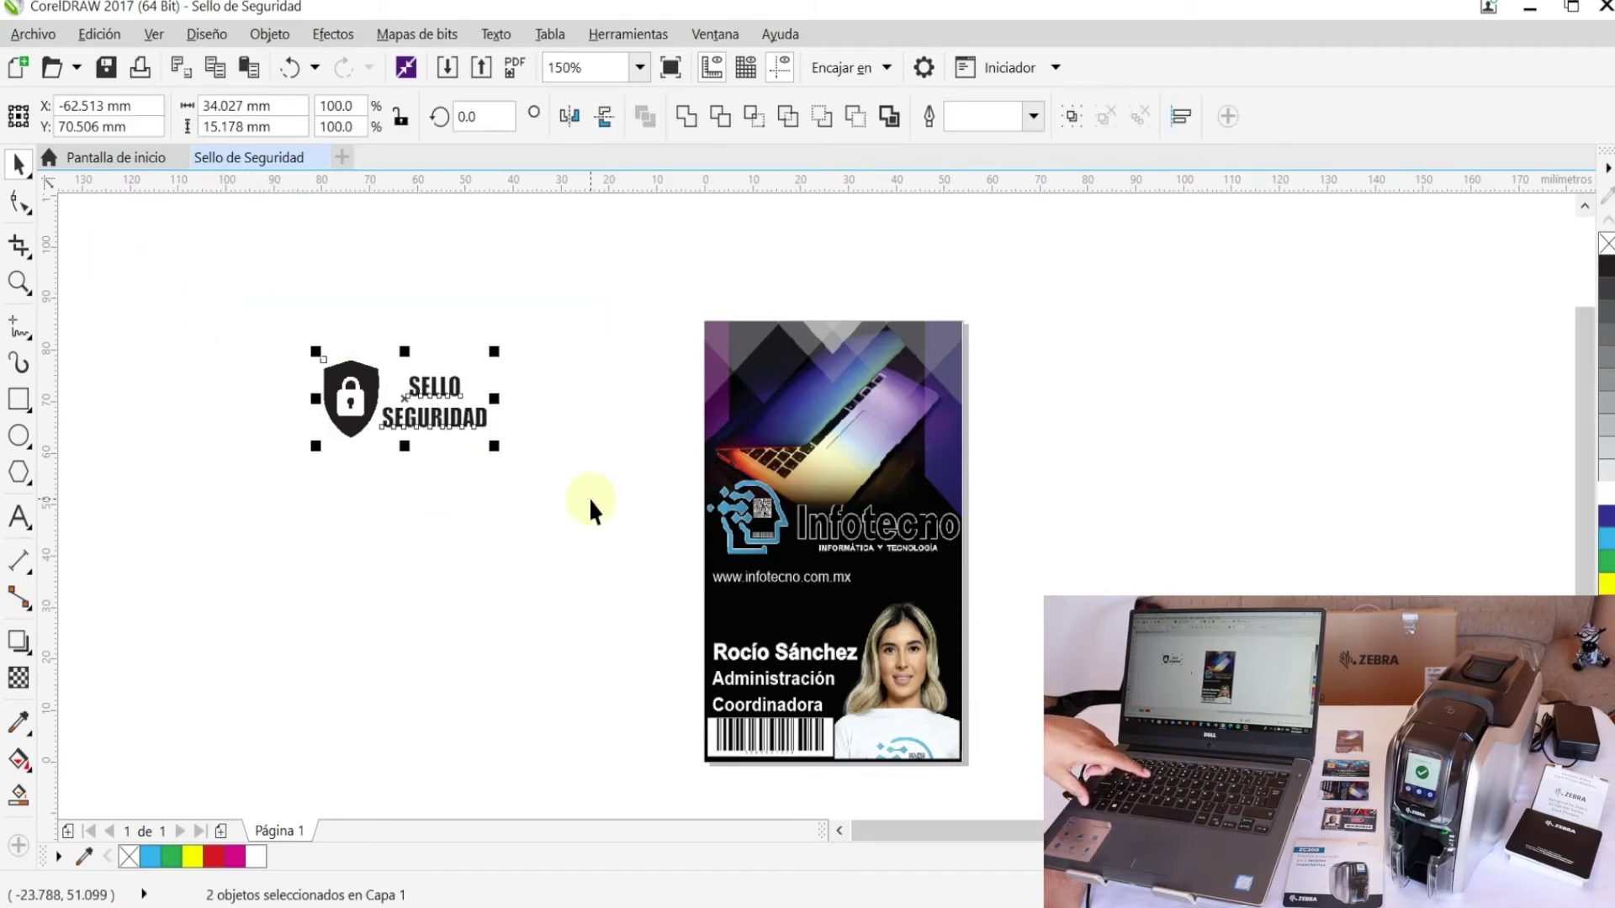
{"action": "key", "text": "ctrl+g"}
{"action": "left_click", "coordinate": [529, 503]}
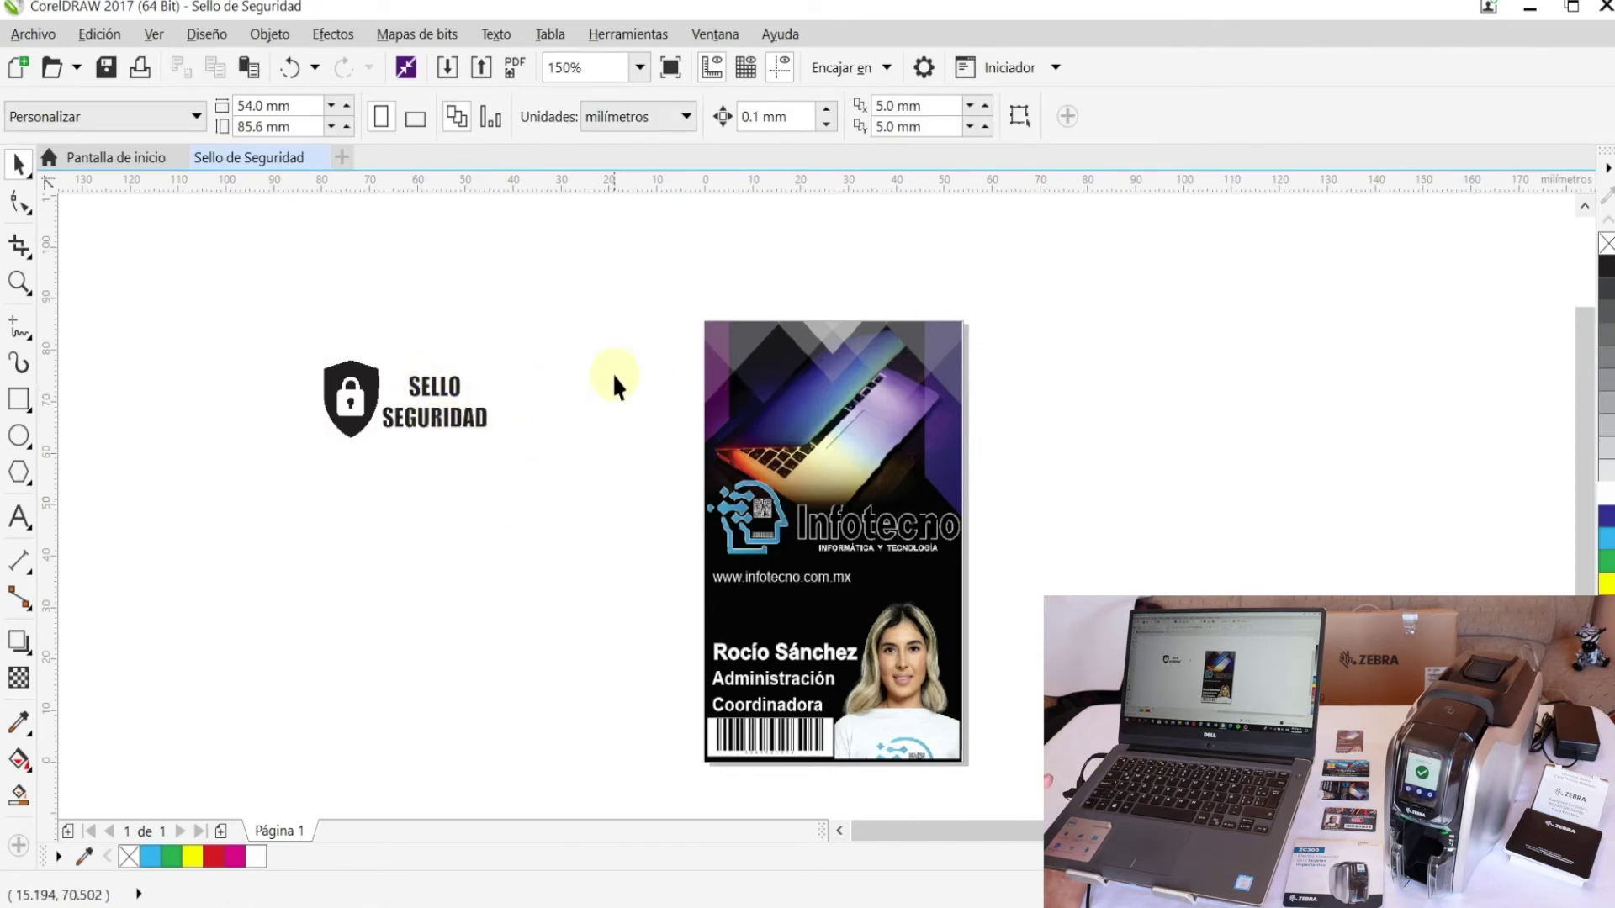
- Draw a card-sized rectangle of about 54.1 × 85.7 mm over the card and move it to the card's left
{"action": "left_click", "coordinate": [21, 398]}
{"action": "left_click_drag", "start_coordinate": [703, 321], "coordinate": [973, 768]}
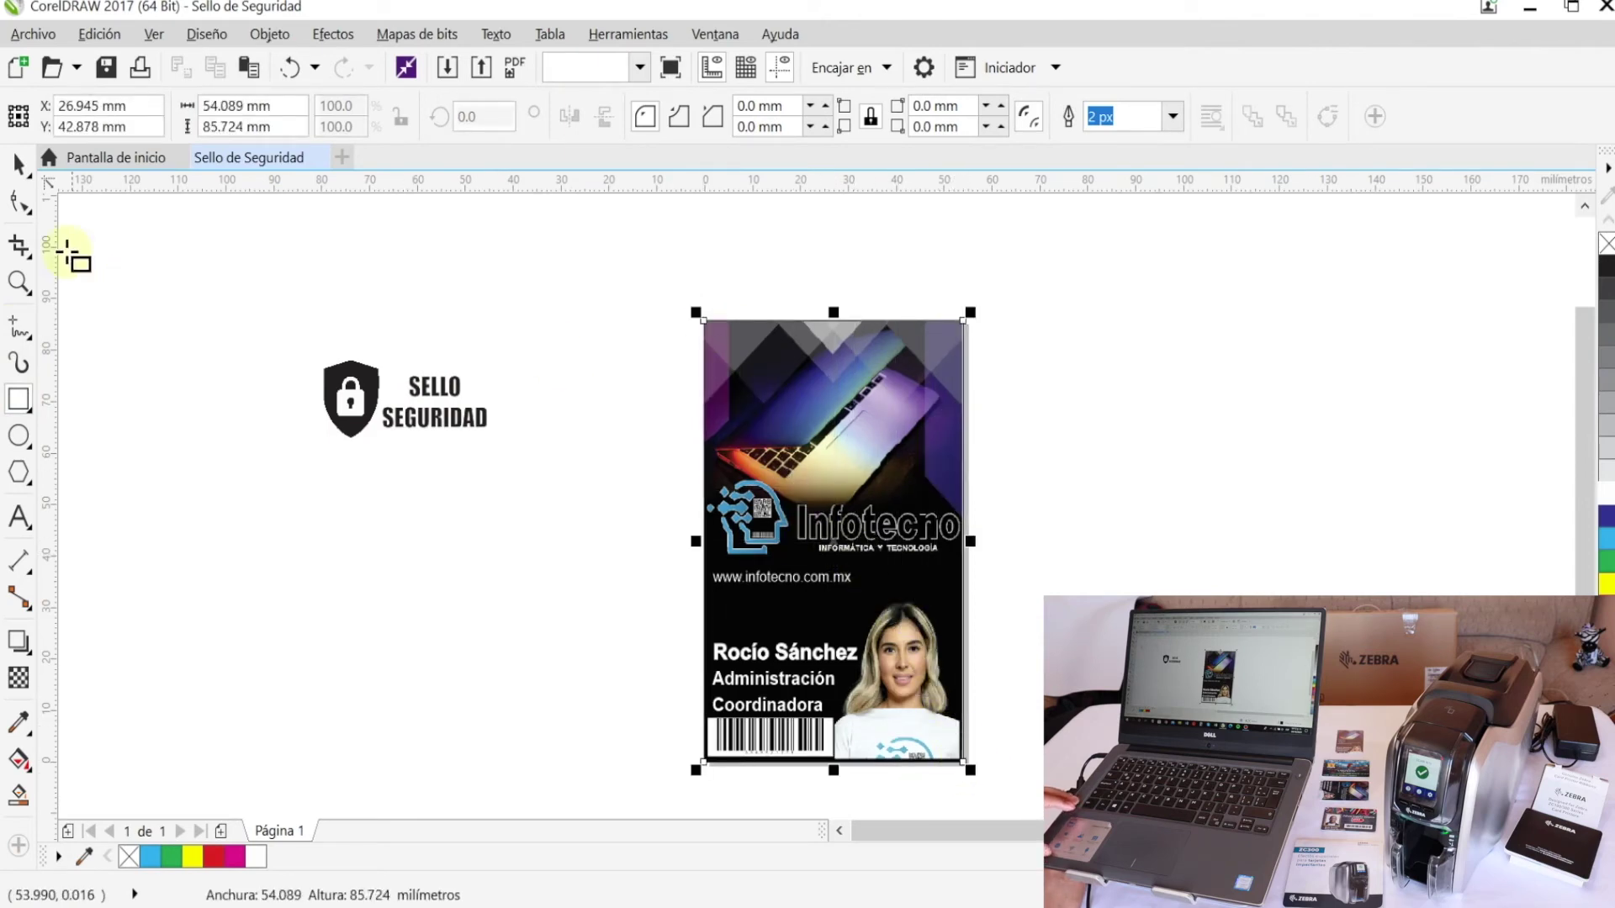
{"action": "left_click", "coordinate": [20, 164]}
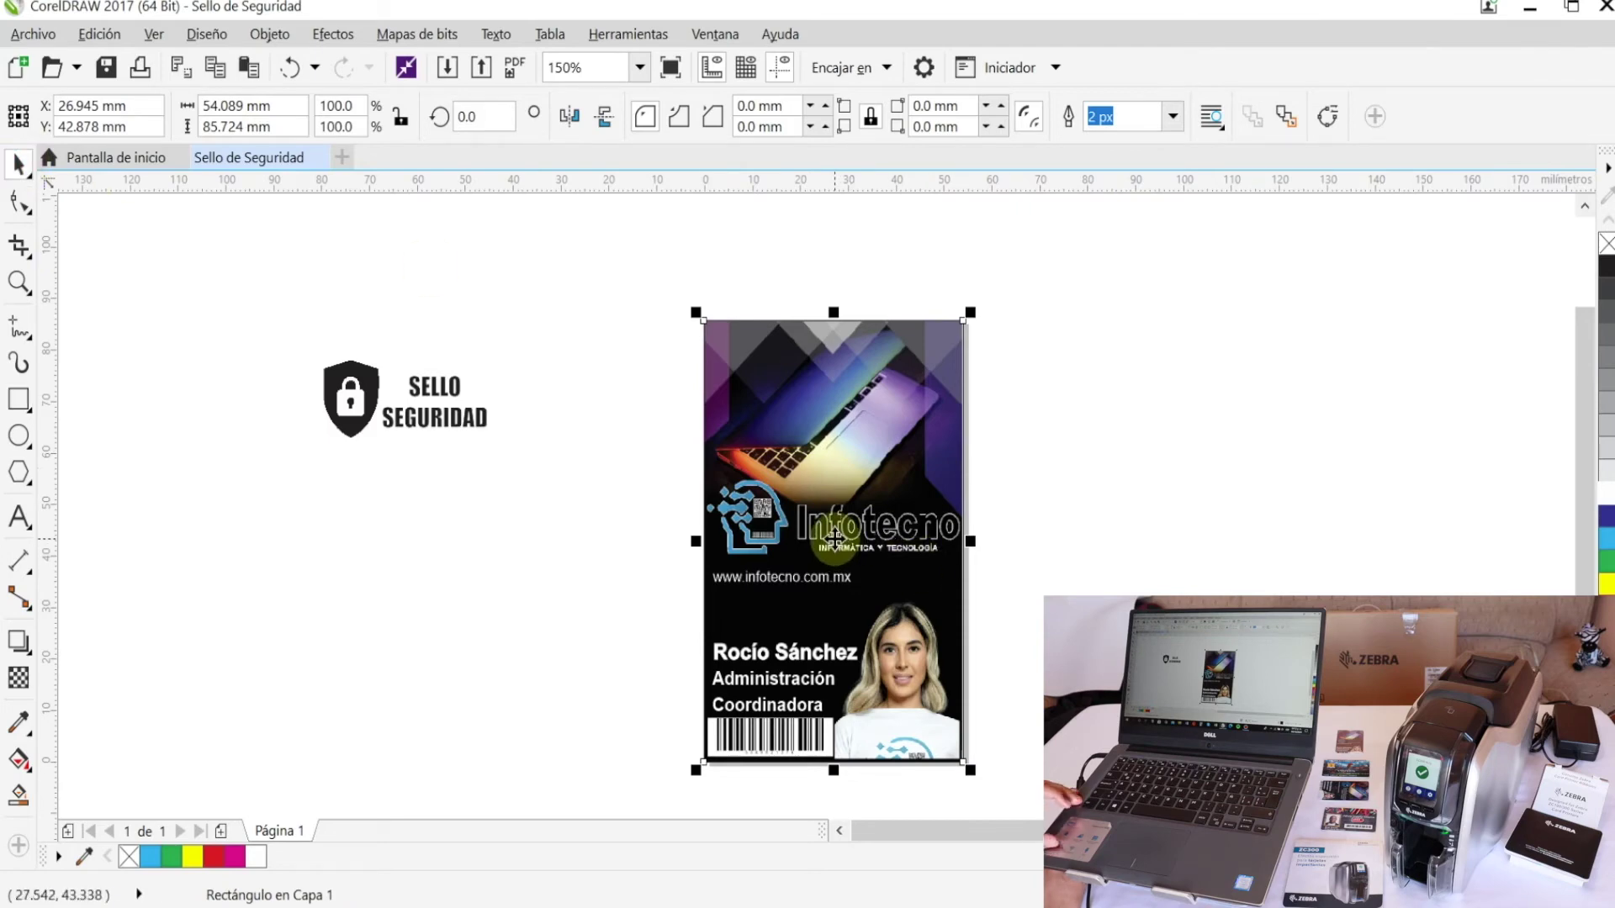
{"action": "left_click_drag", "start_coordinate": [754, 548], "coordinate": [526, 531]}
- Move the seal group onto the card's upper-left corner and scale it to about 27.7 × 12.4 mm
{"action": "left_click", "coordinate": [372, 409]}
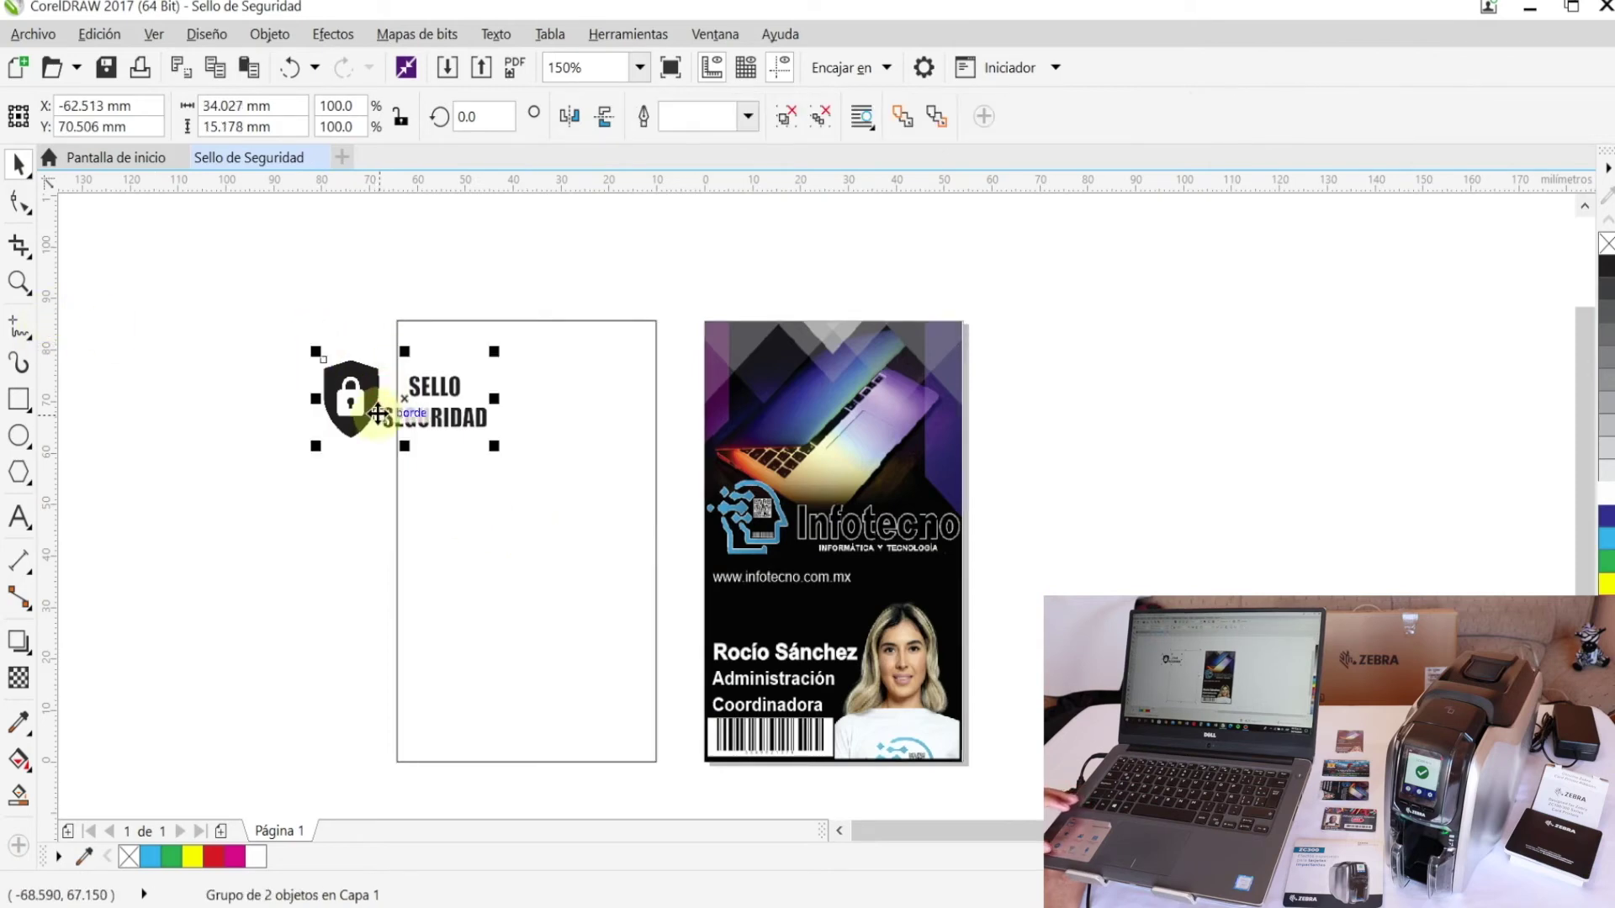
{"action": "left_click_drag", "start_coordinate": [409, 400], "coordinate": [803, 377]}
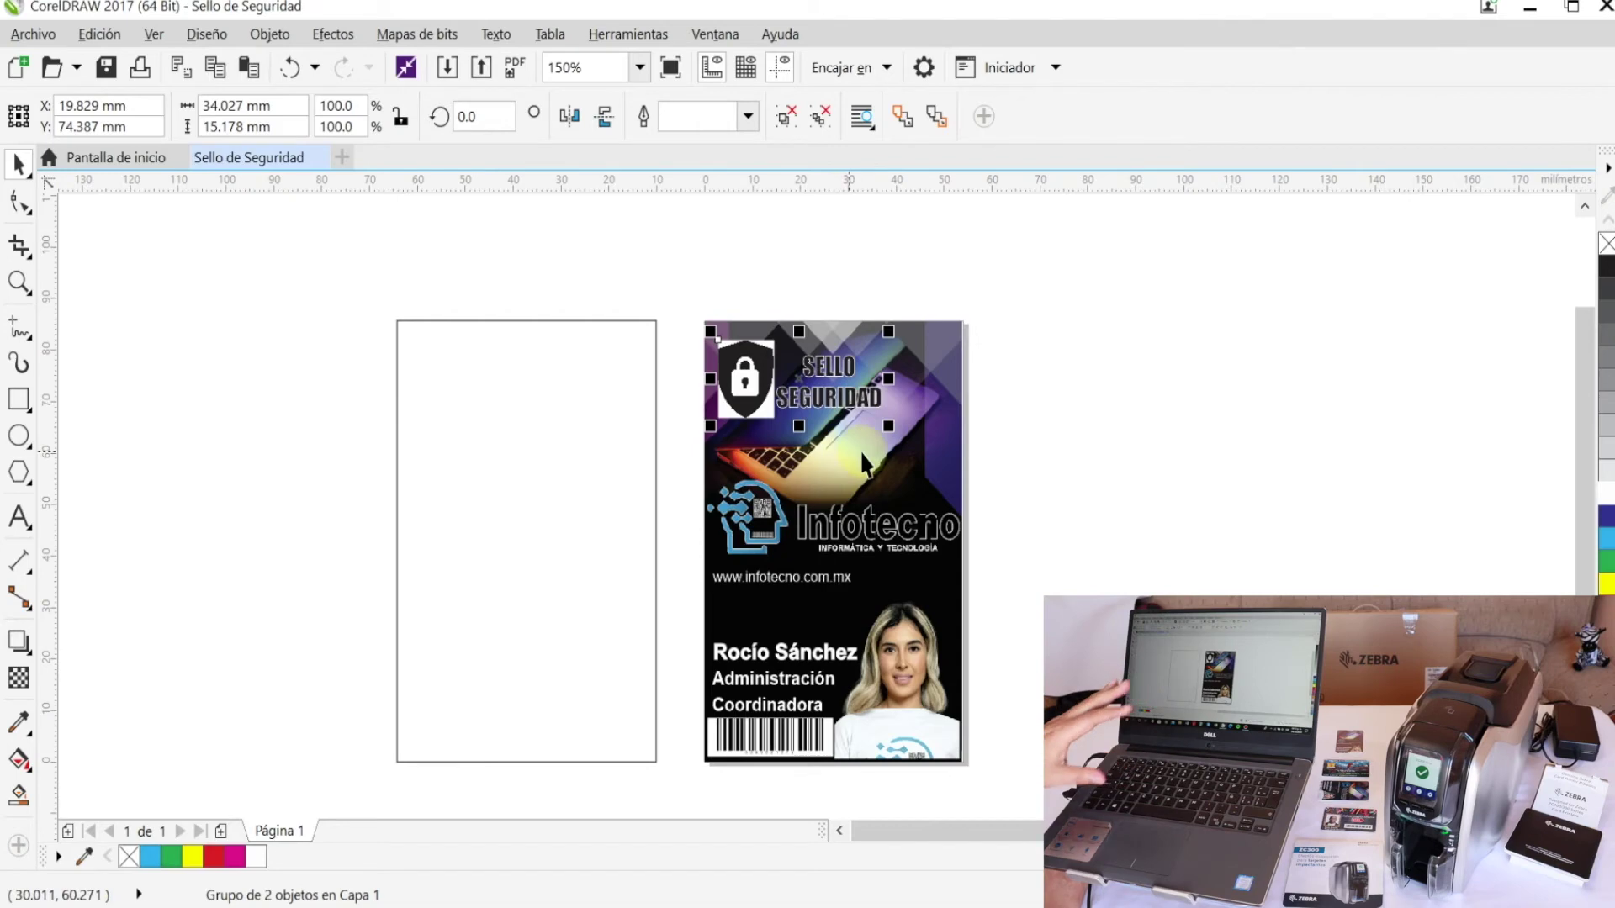
{"action": "left_click_drag", "start_coordinate": [887, 429], "coordinate": [858, 413]}
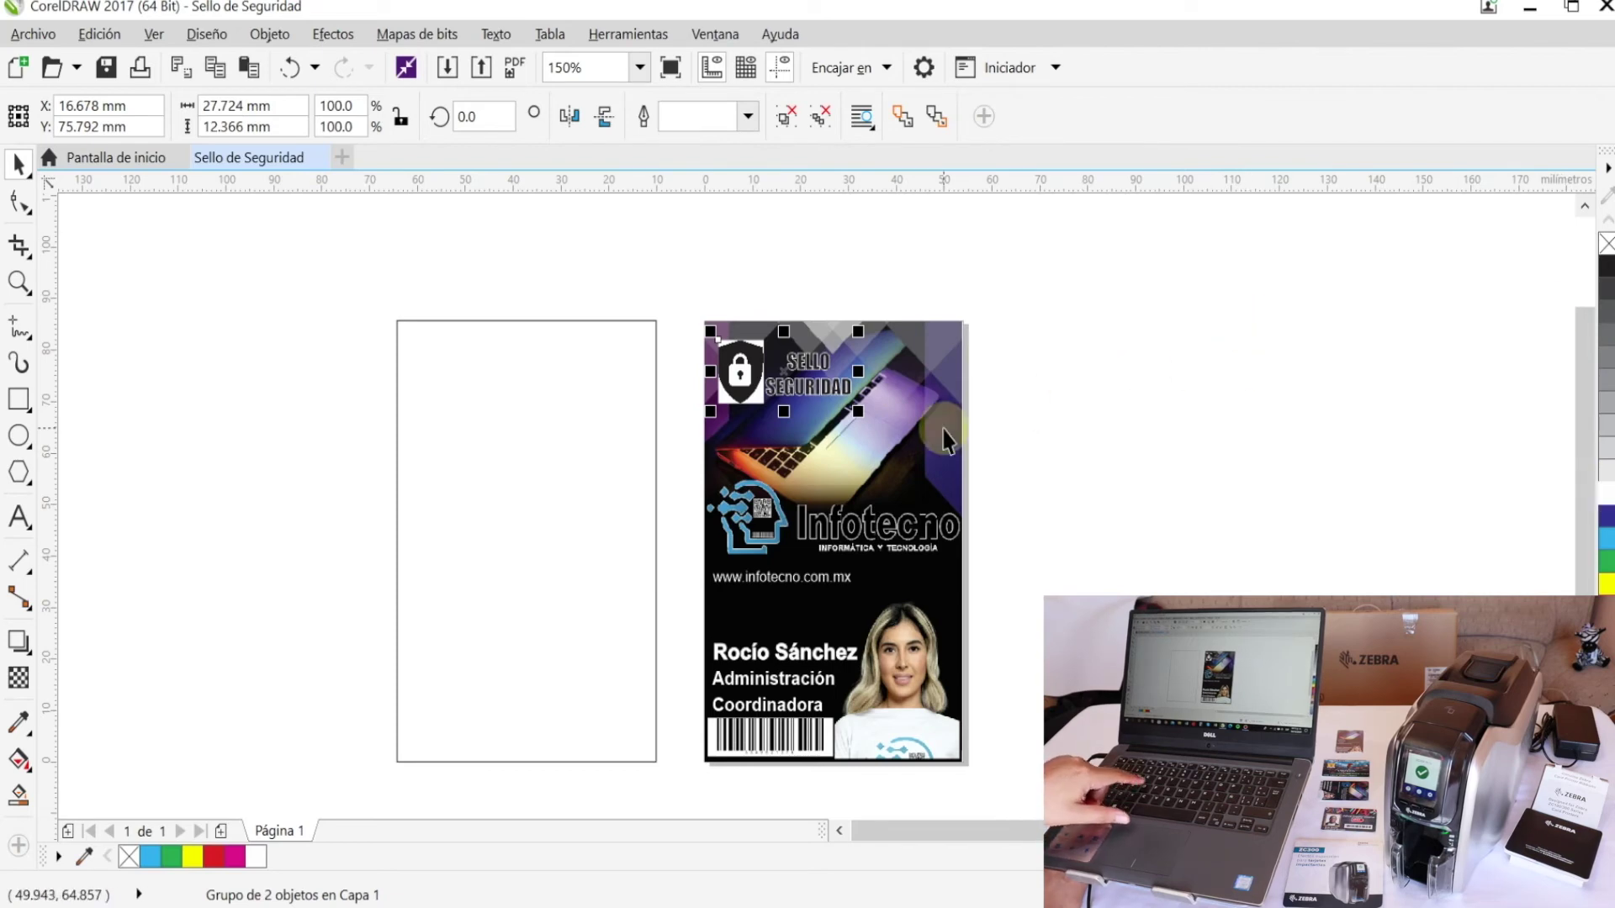
- Place two smaller seal copies on the card: about 23.5 × 10.5 mm above the name, and about 19.2 × 8.6 mm above the logo's right end
{"action": "left_click_drag", "start_coordinate": [809, 380], "coordinate": [852, 653]}
{"action": "left_click_drag", "start_coordinate": [749, 616], "coordinate": [761, 615]}
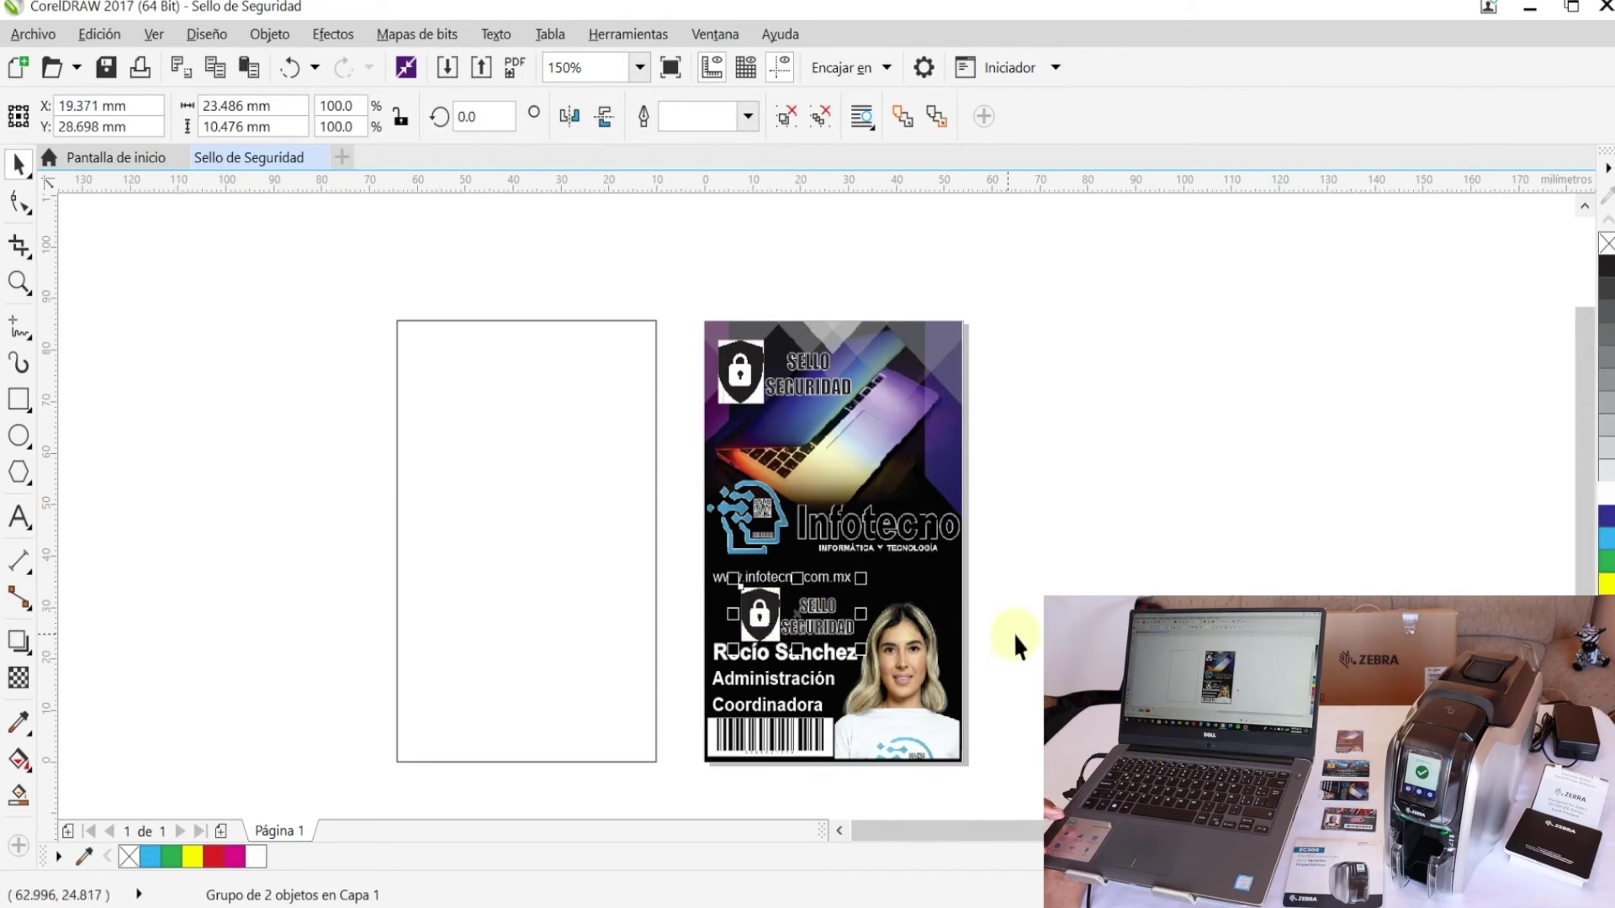
{"action": "scroll", "coordinate": [1136, 606], "scroll_direction": "down", "scroll_amount": 2}
{"action": "left_click", "coordinate": [964, 721]}
{"action": "left_click_drag", "start_coordinate": [964, 721], "coordinate": [1030, 522]}
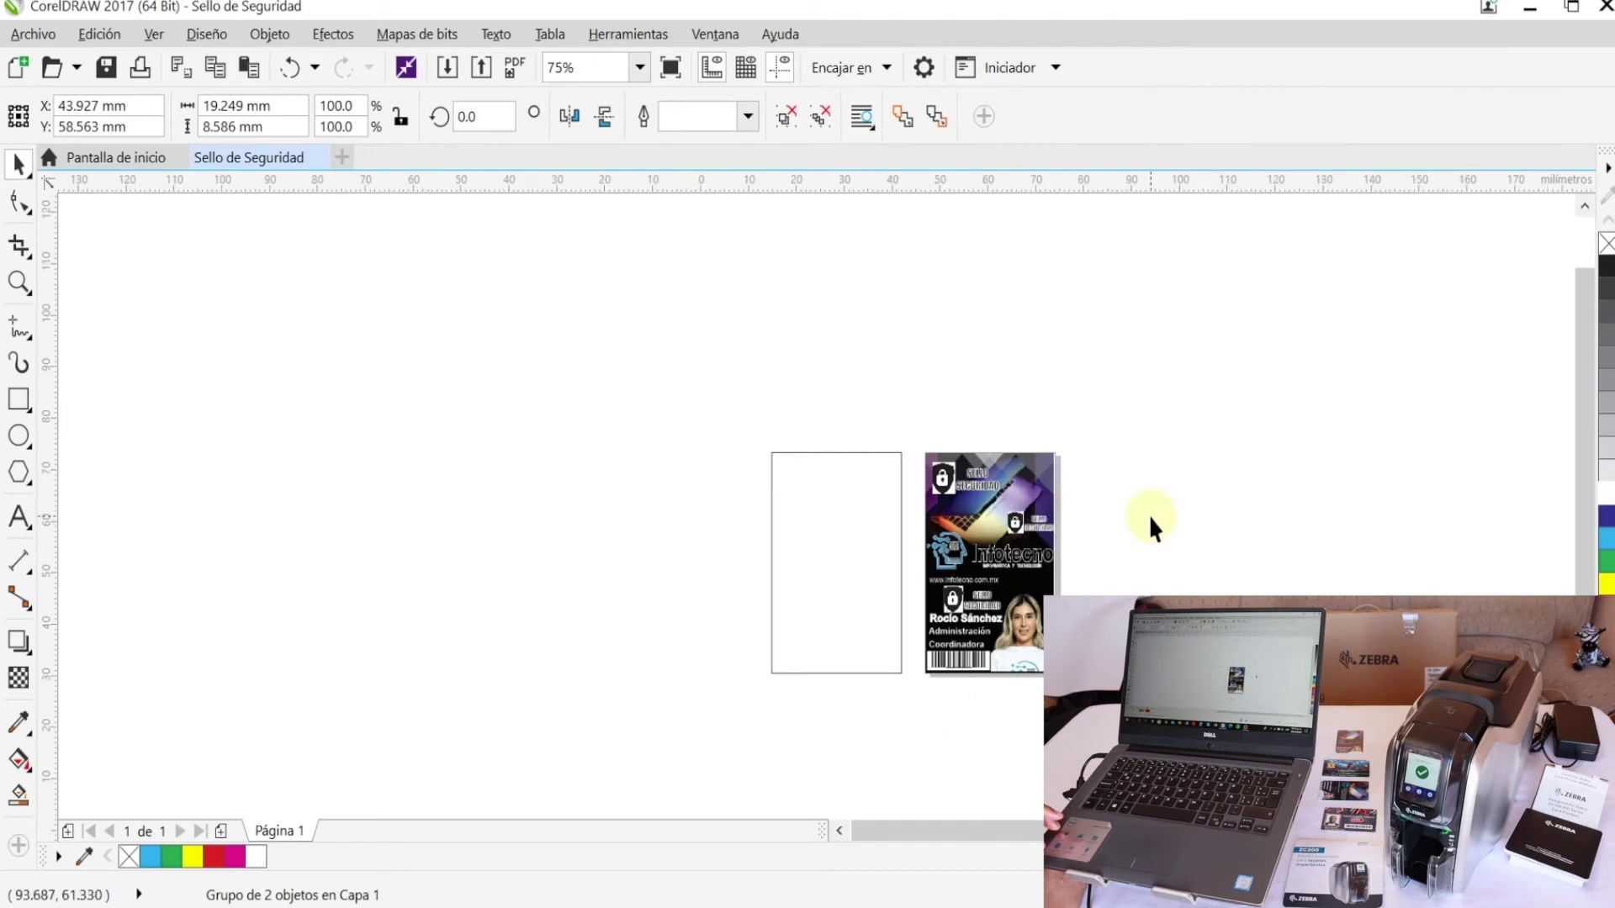
- Move the seal above the logo slightly down and scale it to about 18.0 × 8.0 mm
{"action": "scroll", "coordinate": [989, 610], "scroll_direction": "up", "scroll_amount": 4}
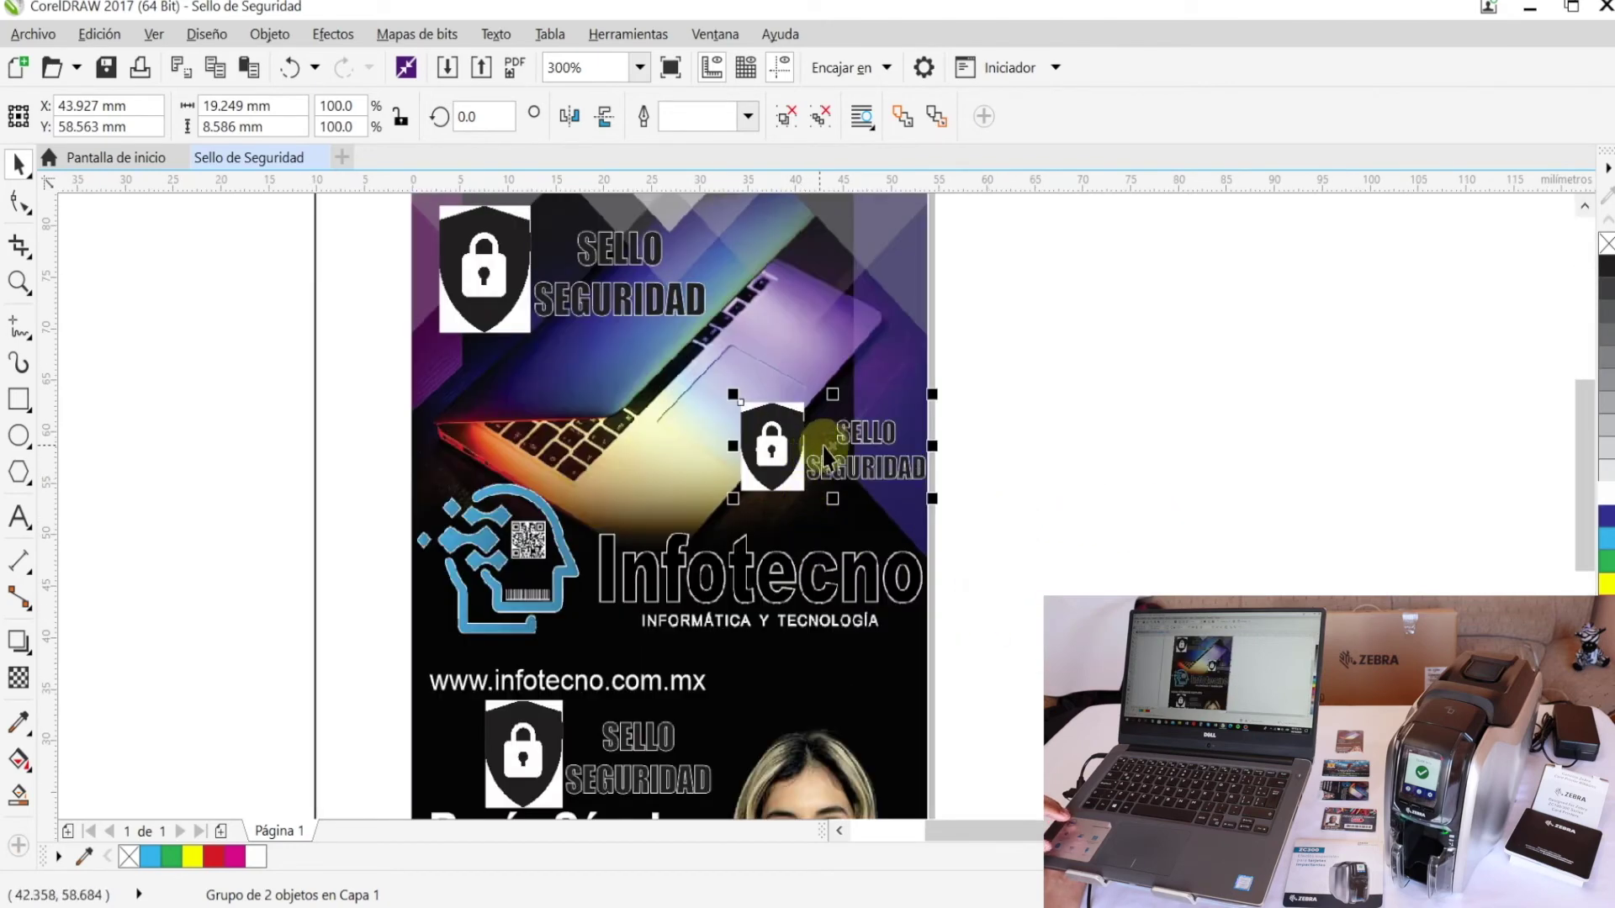
{"action": "mouse_move", "coordinate": [836, 441]}
{"action": "left_mouse_down"}
{"action": "mouse_move", "coordinate": [837, 474]}
{"action": "mouse_move", "coordinate": [853, 466]}
{"action": "left_mouse_up"}
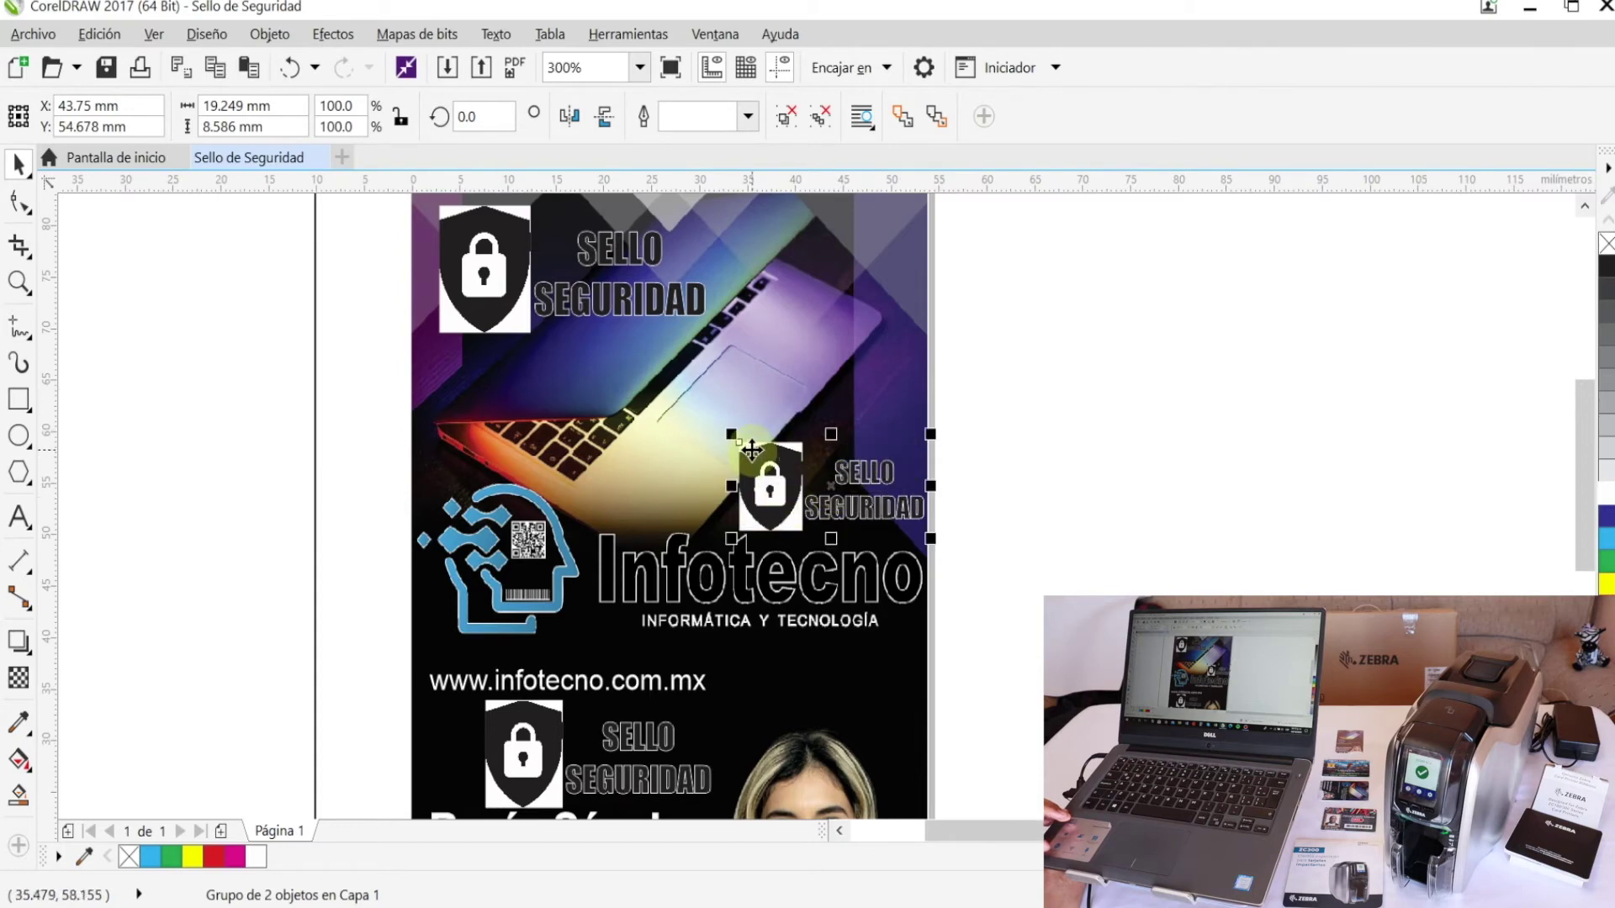
{"action": "left_click_drag", "start_coordinate": [733, 431], "coordinate": [820, 467]}
{"action": "left_click", "coordinate": [814, 481]}
{"action": "scroll", "coordinate": [935, 507], "scroll_direction": "down", "scroll_amount": 2}
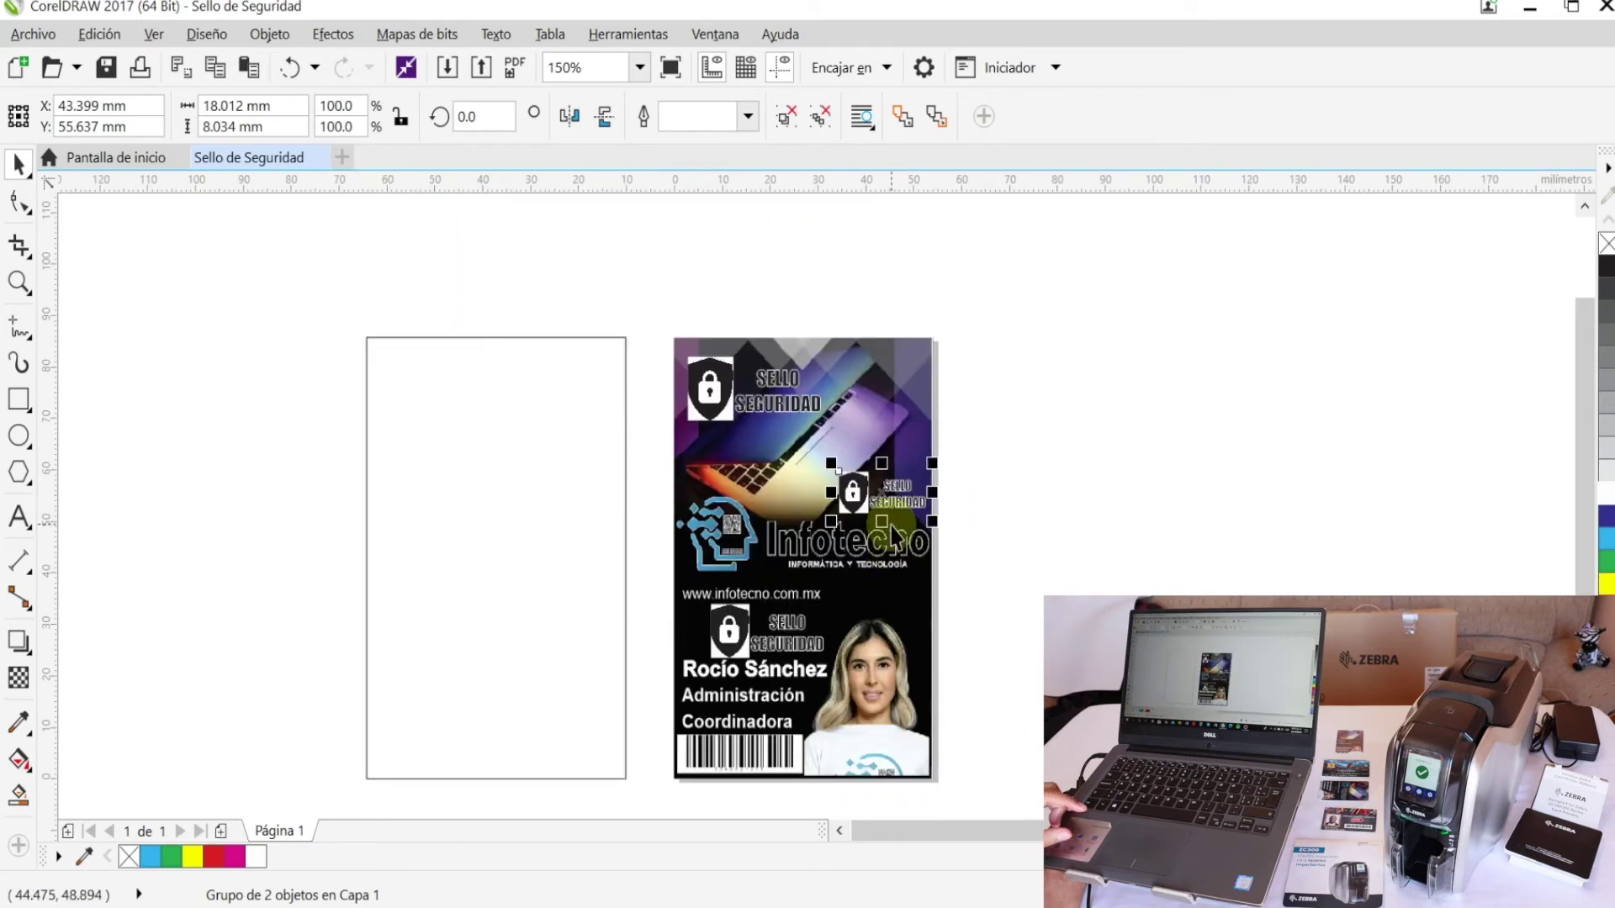
- Duplicate the small seal and place the copy over the lower part of the photo, in the card's bottom-right corner
{"action": "key", "text": "ctrl+d"}
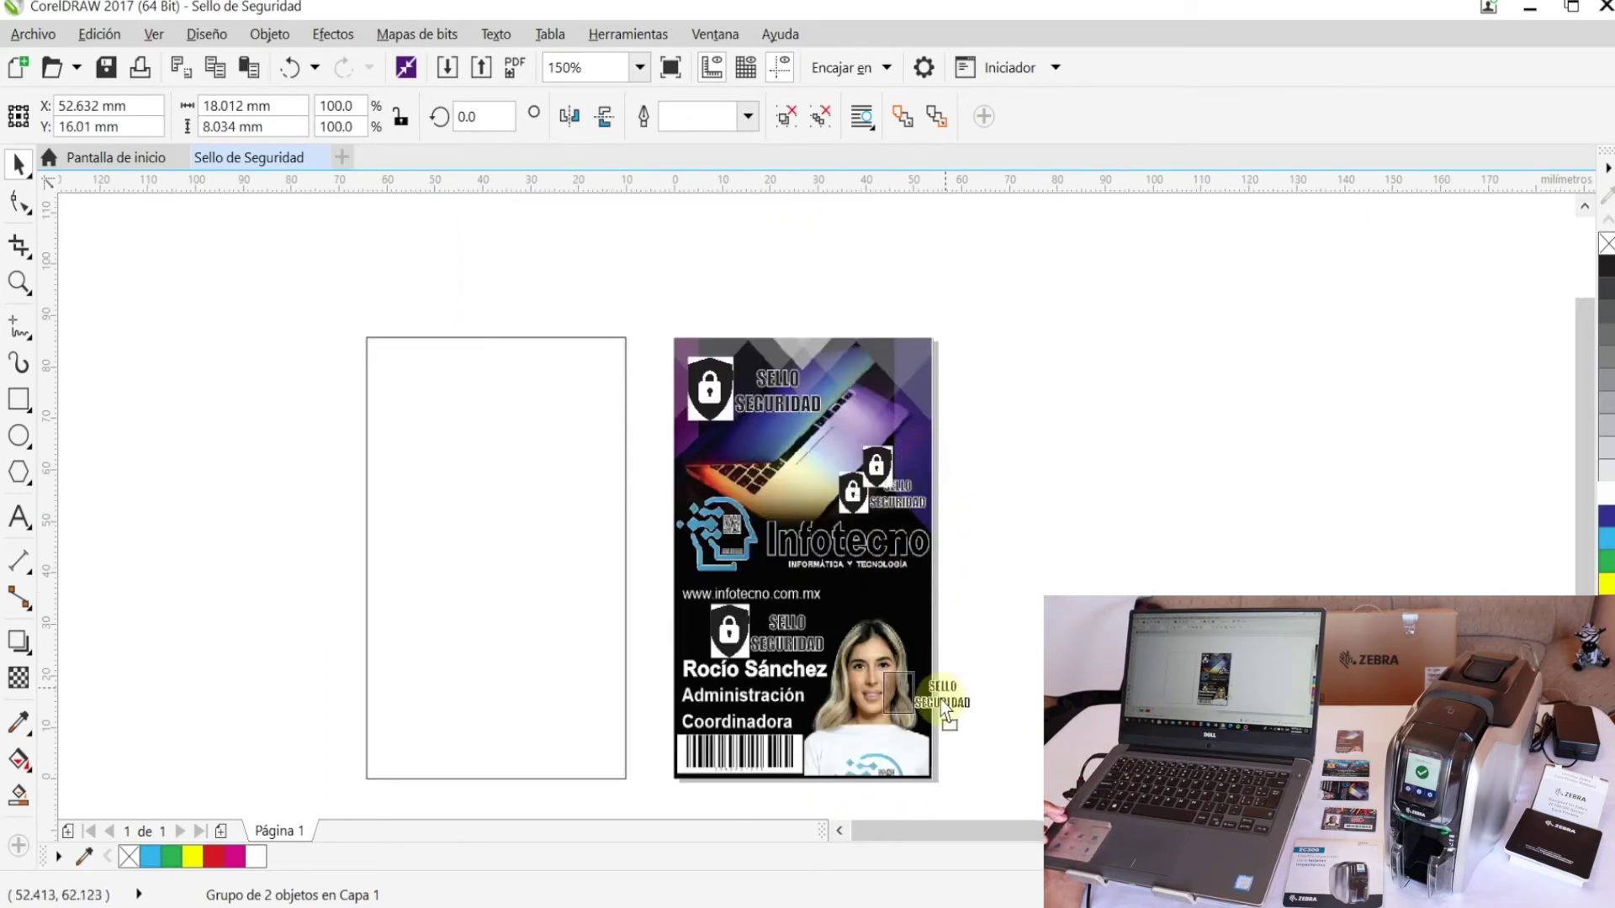
{"action": "left_click_drag", "start_coordinate": [940, 699], "coordinate": [897, 747]}
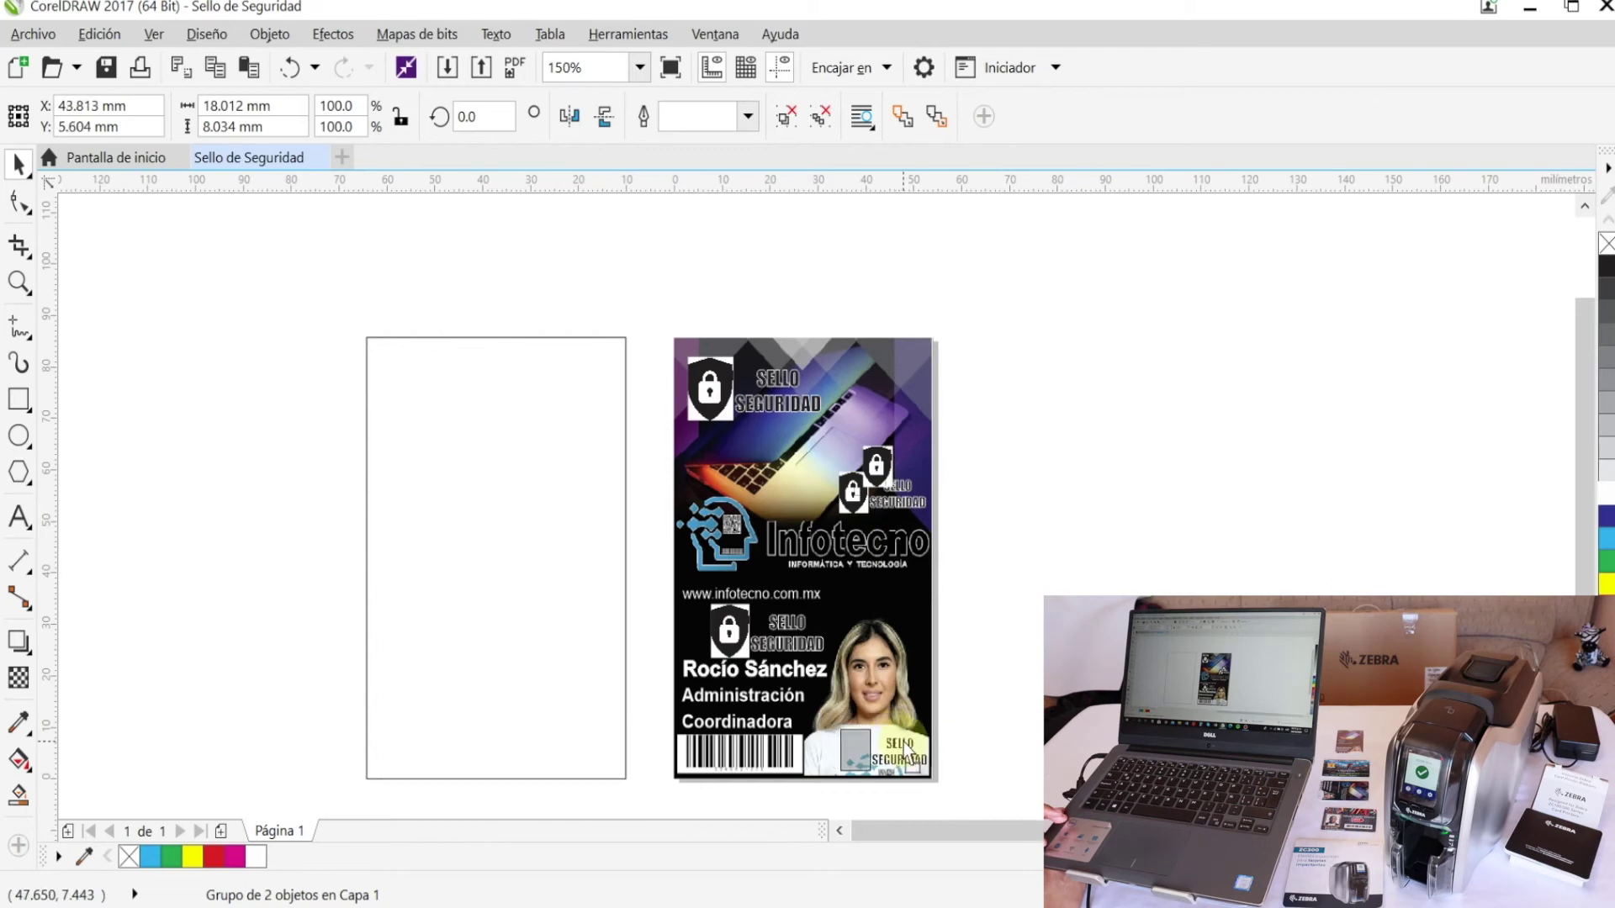
{"action": "left_click_drag", "start_coordinate": [902, 754], "coordinate": [940, 756]}
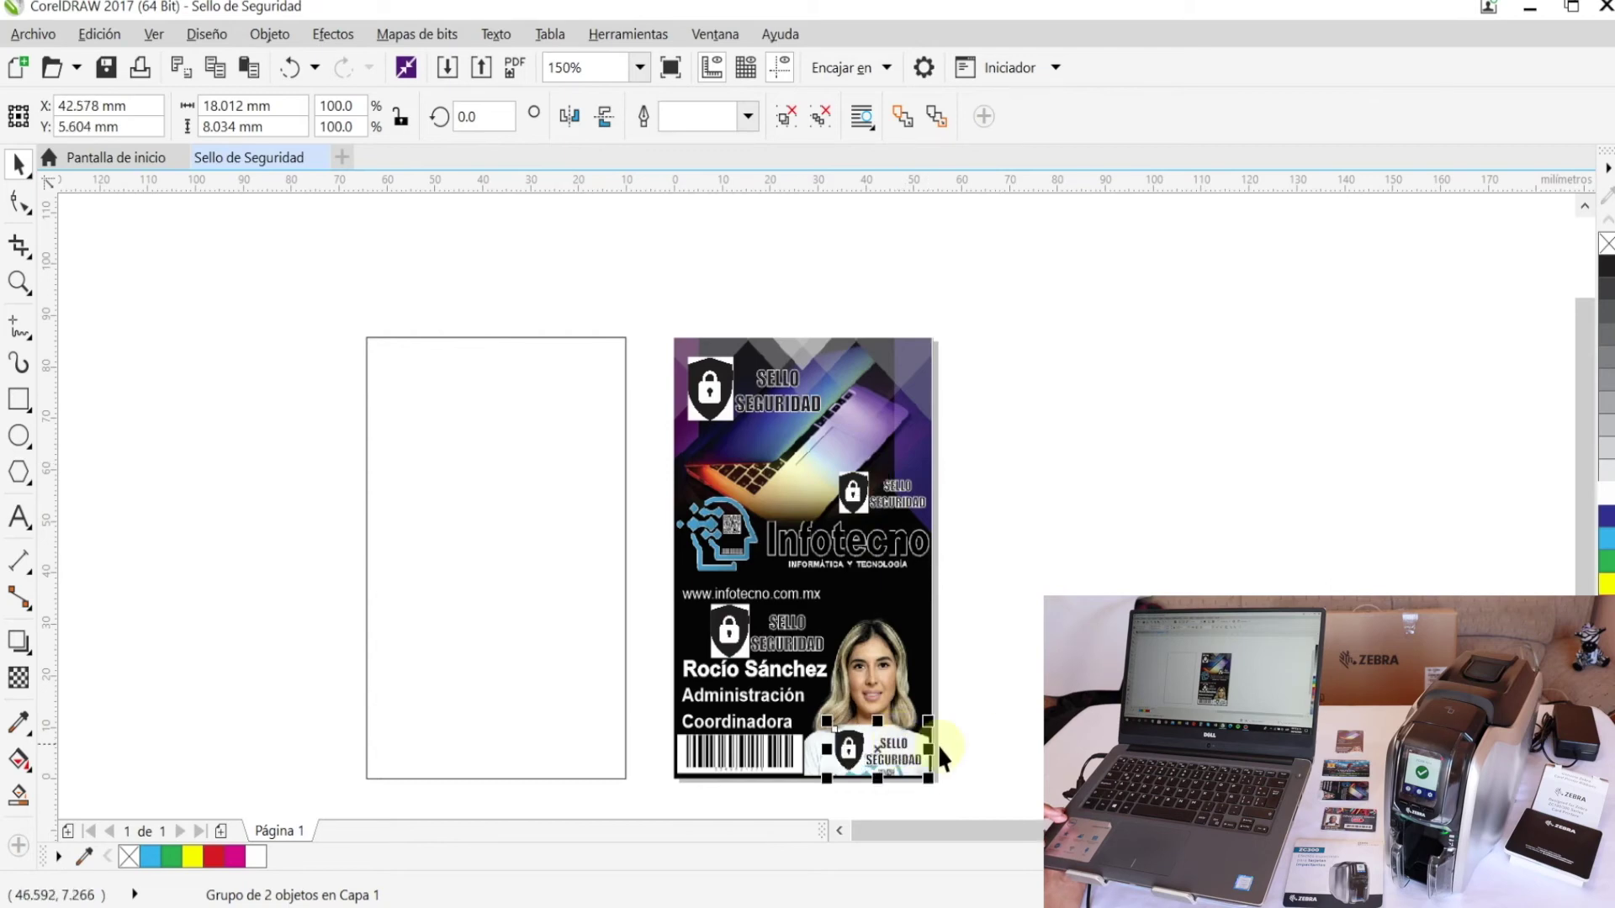
- Select all four seals on the card and move them together into the empty card-sized rectangle beside it
{"action": "left_click", "coordinate": [779, 406]}
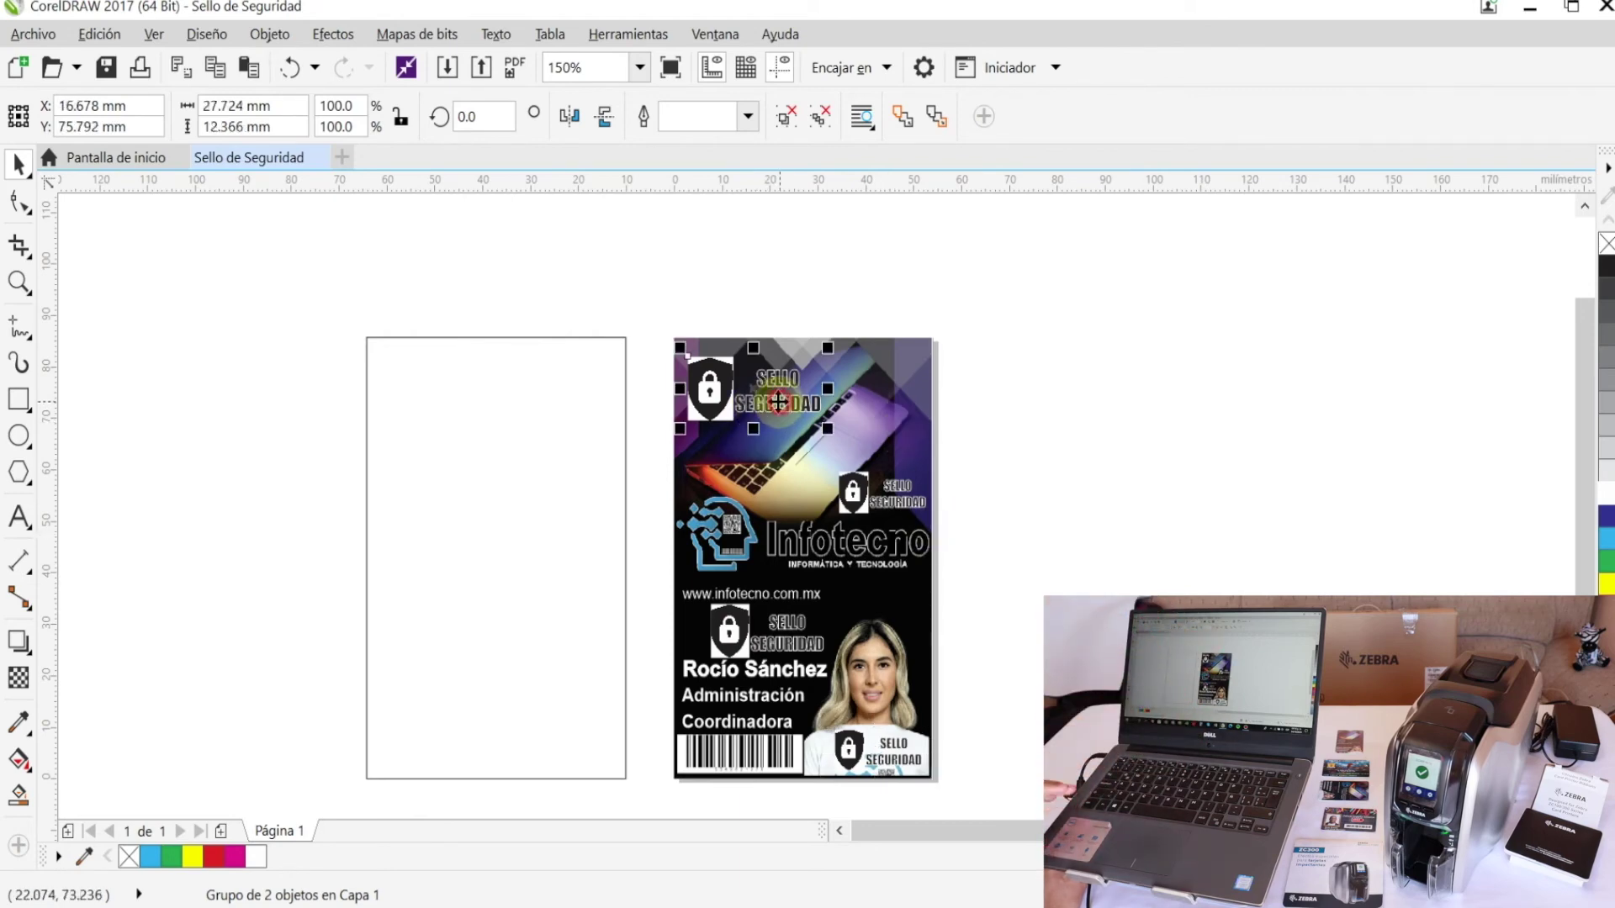
{"action": "left_click", "coordinate": [896, 505], "text": "shift"}
{"action": "left_click", "coordinate": [745, 640], "text": "shift"}
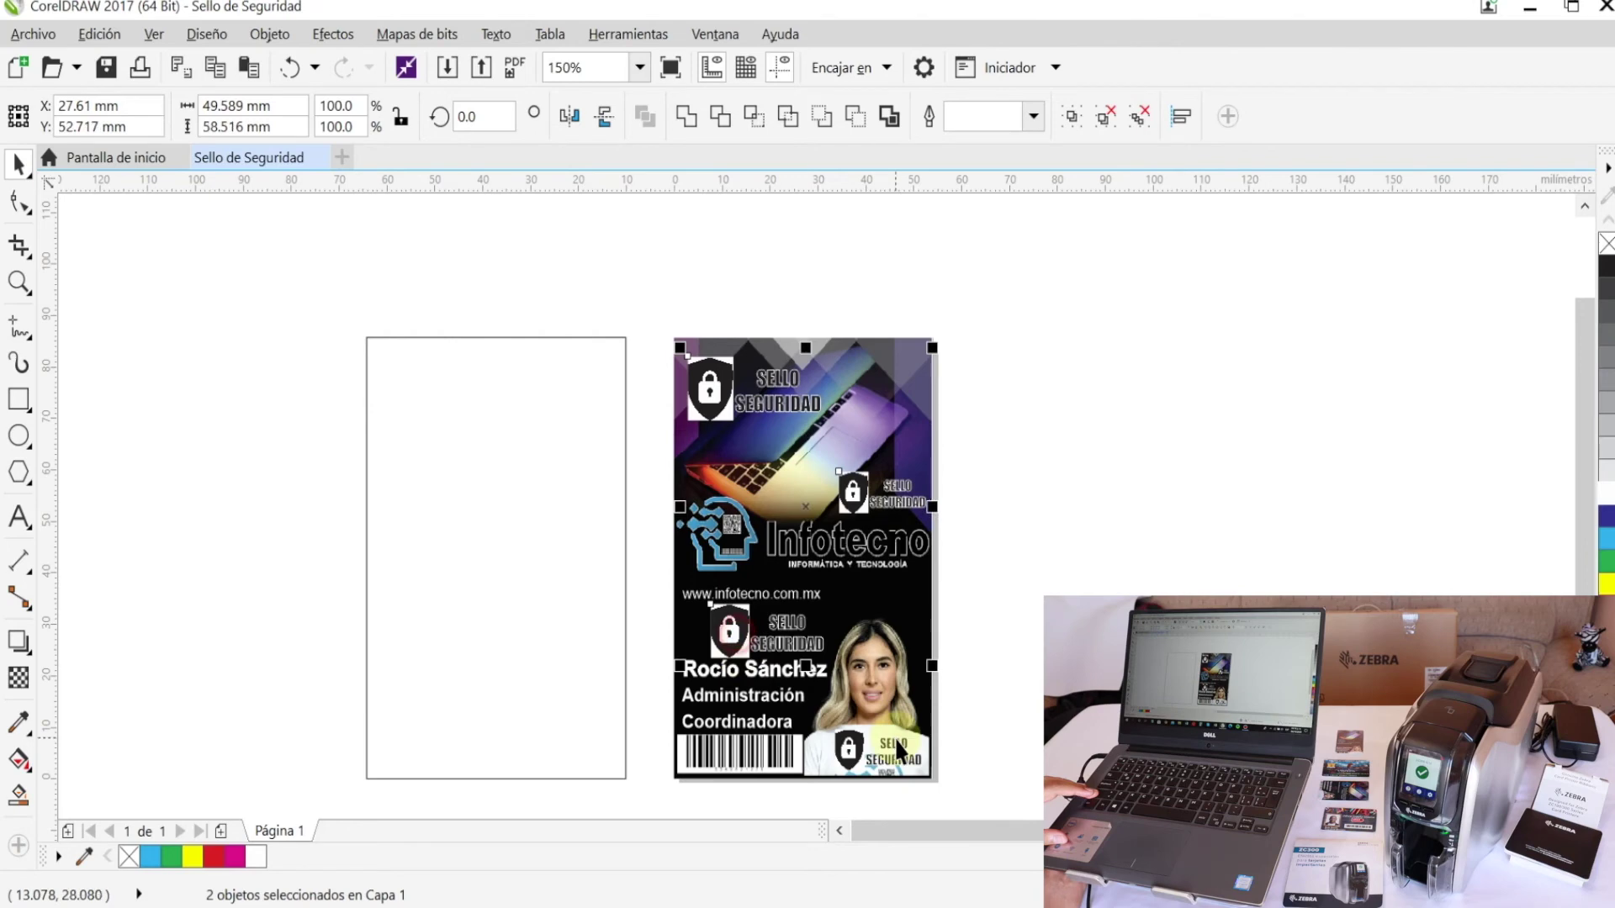
{"action": "left_click", "coordinate": [887, 746], "text": "shift"}
{"action": "left_click_drag", "start_coordinate": [816, 562], "coordinate": [502, 542]}
{"action": "left_click", "coordinate": [1150, 523]}
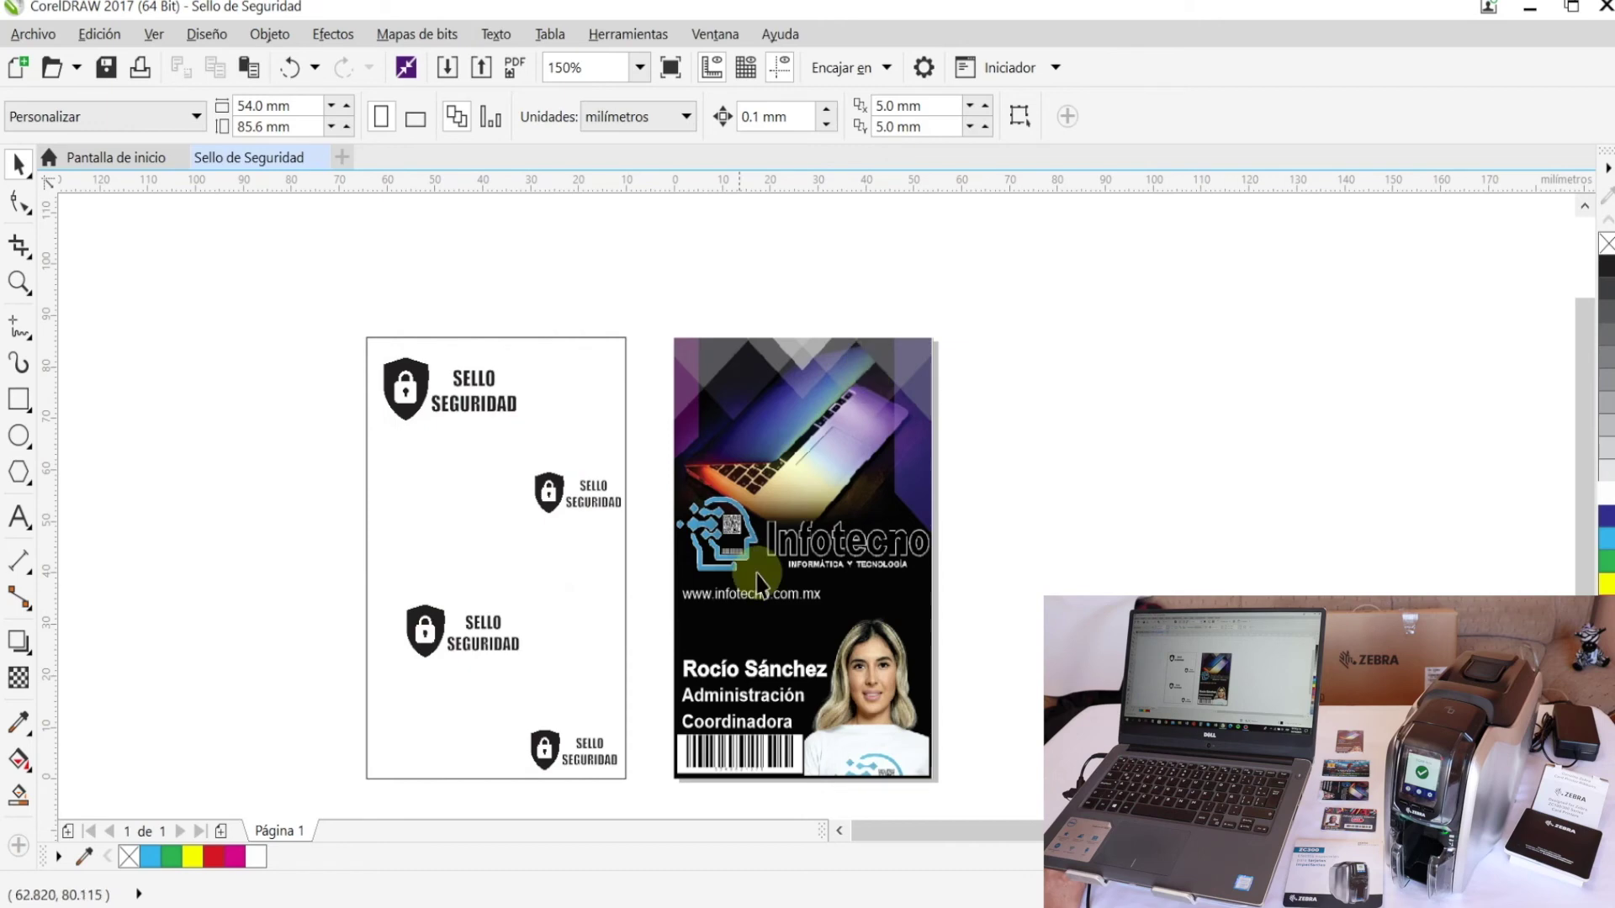
- Remove the outline of the card-sized rectangle and select it together with the four seals
{"action": "left_click", "coordinate": [493, 337]}
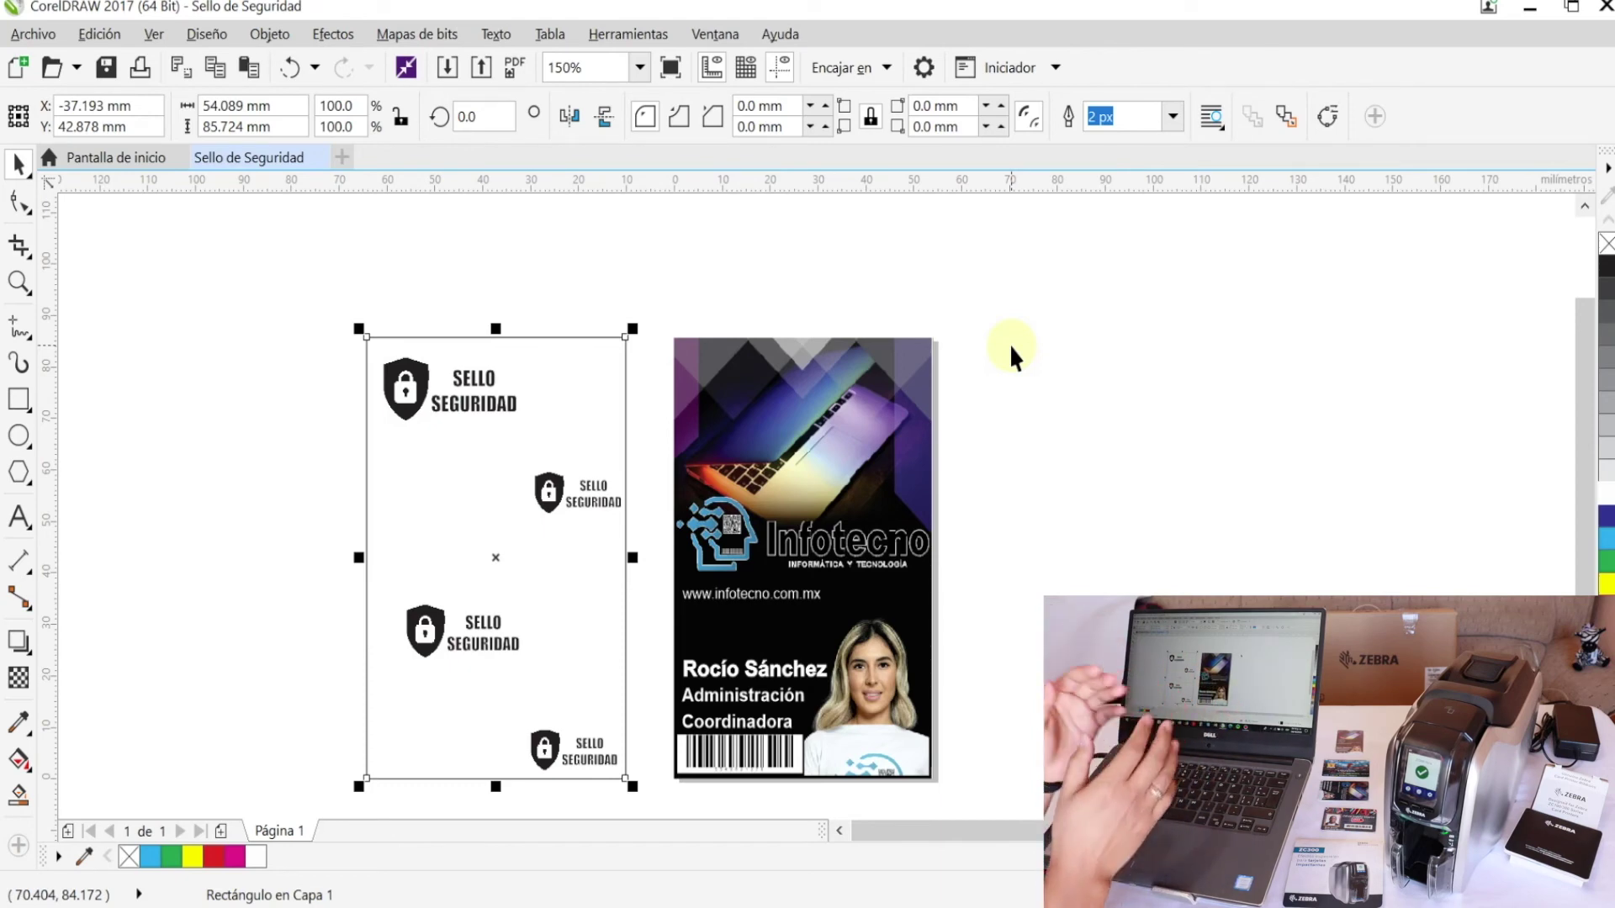
{"action": "right_click", "coordinate": [1607, 243]}
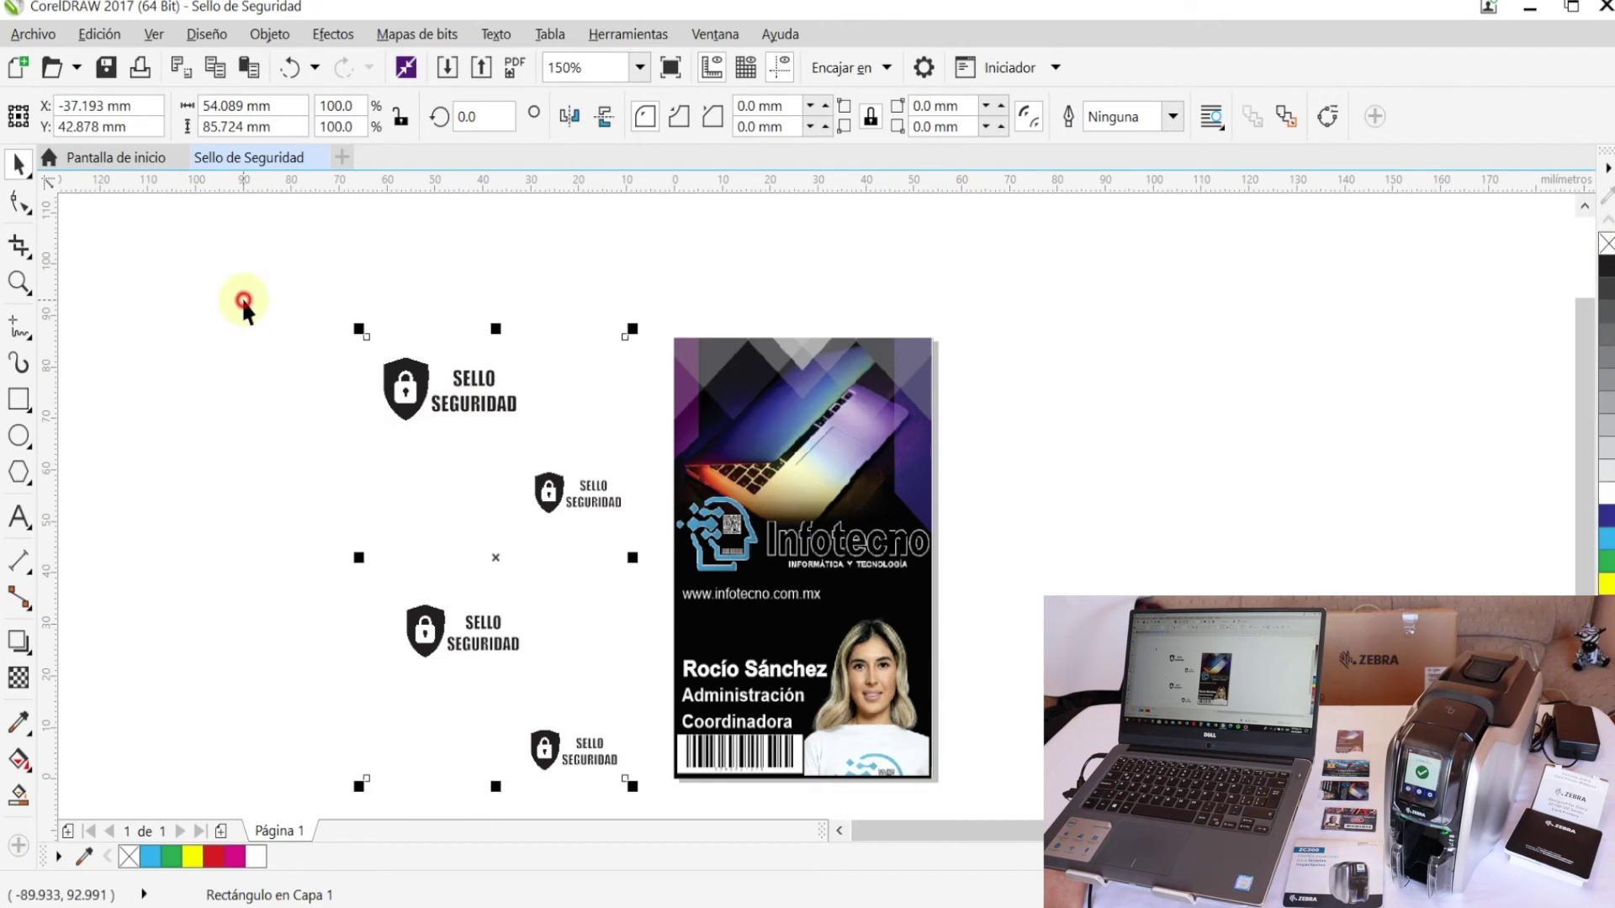
{"action": "left_click", "coordinate": [262, 254]}
{"action": "scroll", "coordinate": [639, 826], "scroll_direction": "down", "scroll_amount": 2}
{"action": "left_click_drag", "start_coordinate": [668, 740], "coordinate": [678, 770]}
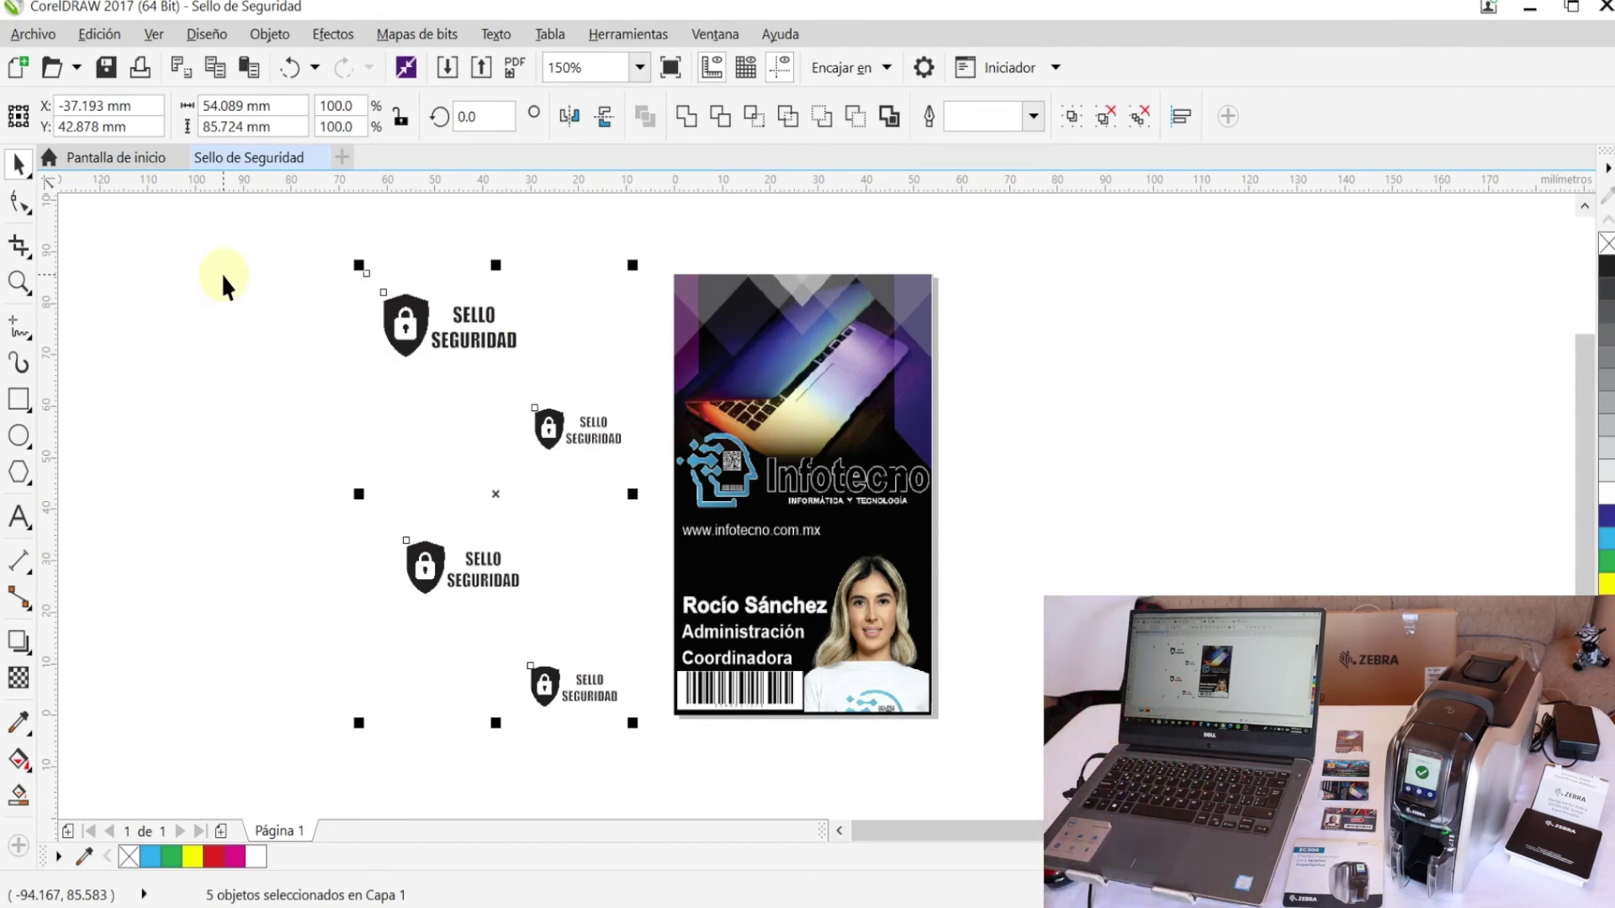
- Export only the selected objects to the Credencial folder as the uncompressed Windows bitmap "Sello de Seguridad.bmp"
{"action": "left_click", "coordinate": [33, 34]}
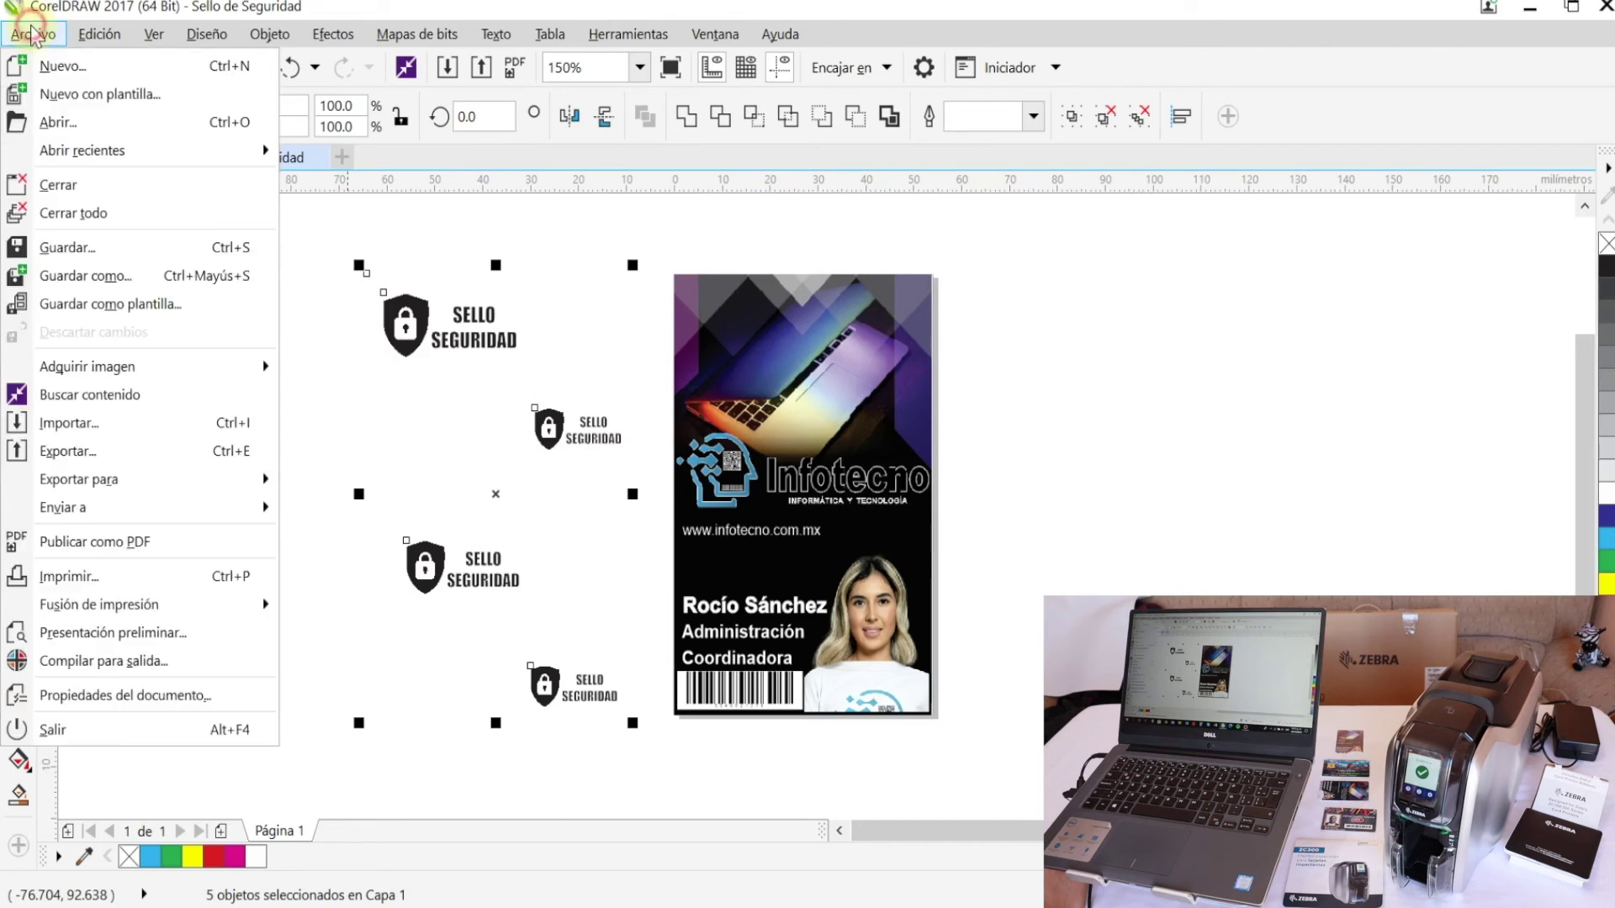
{"action": "left_click", "coordinate": [99, 450]}
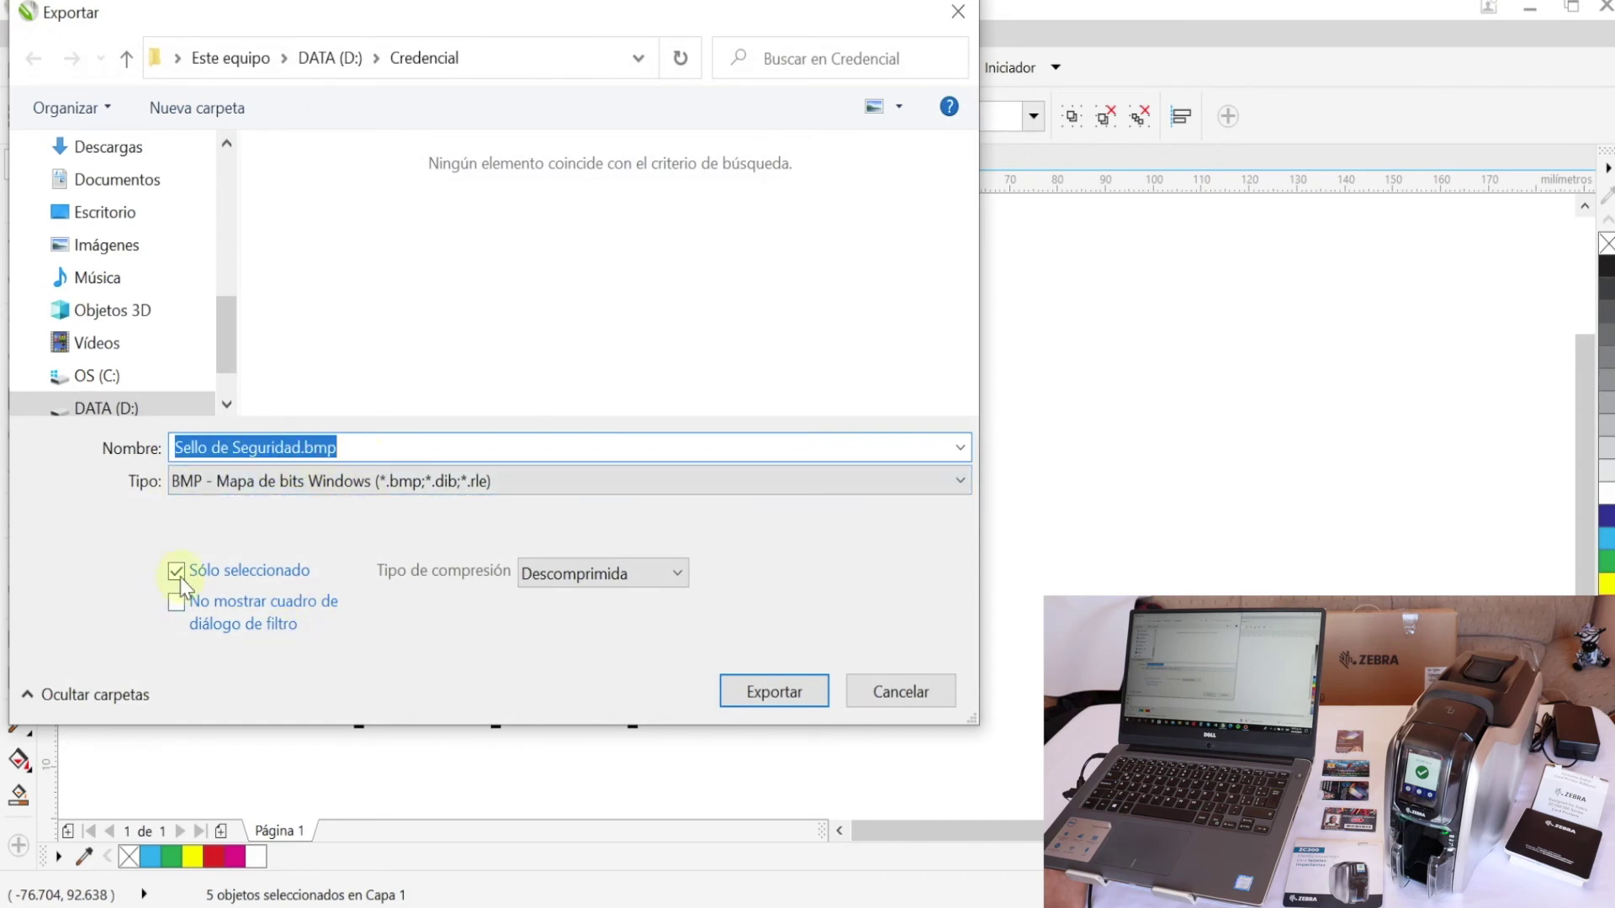
{"action": "left_click", "coordinate": [673, 482]}
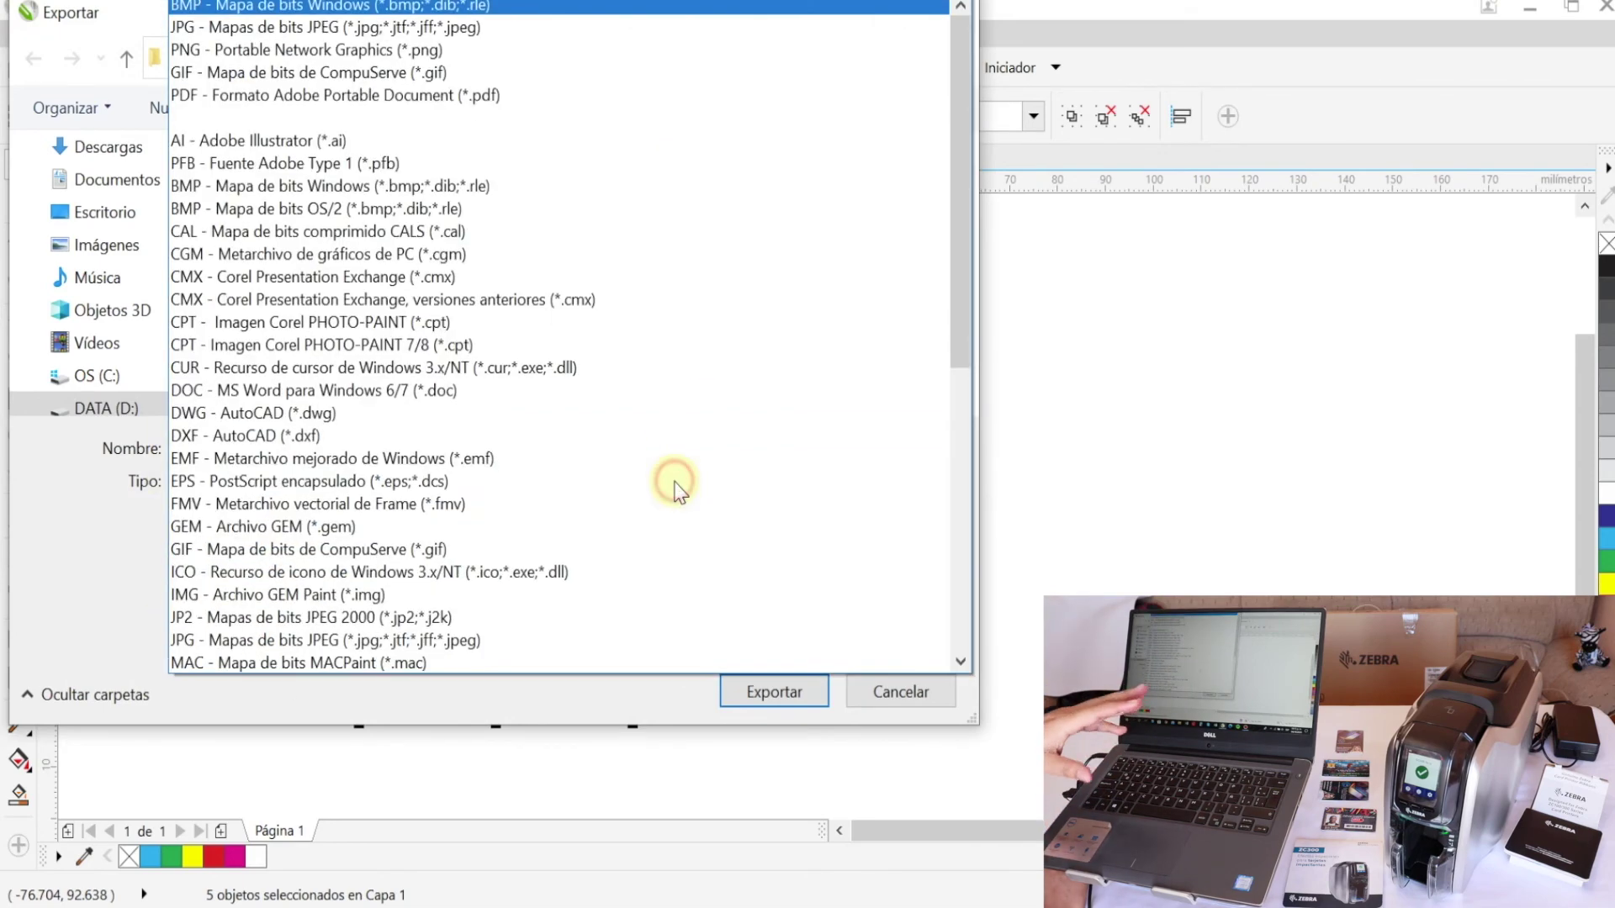
{"action": "left_click", "coordinate": [285, 9]}
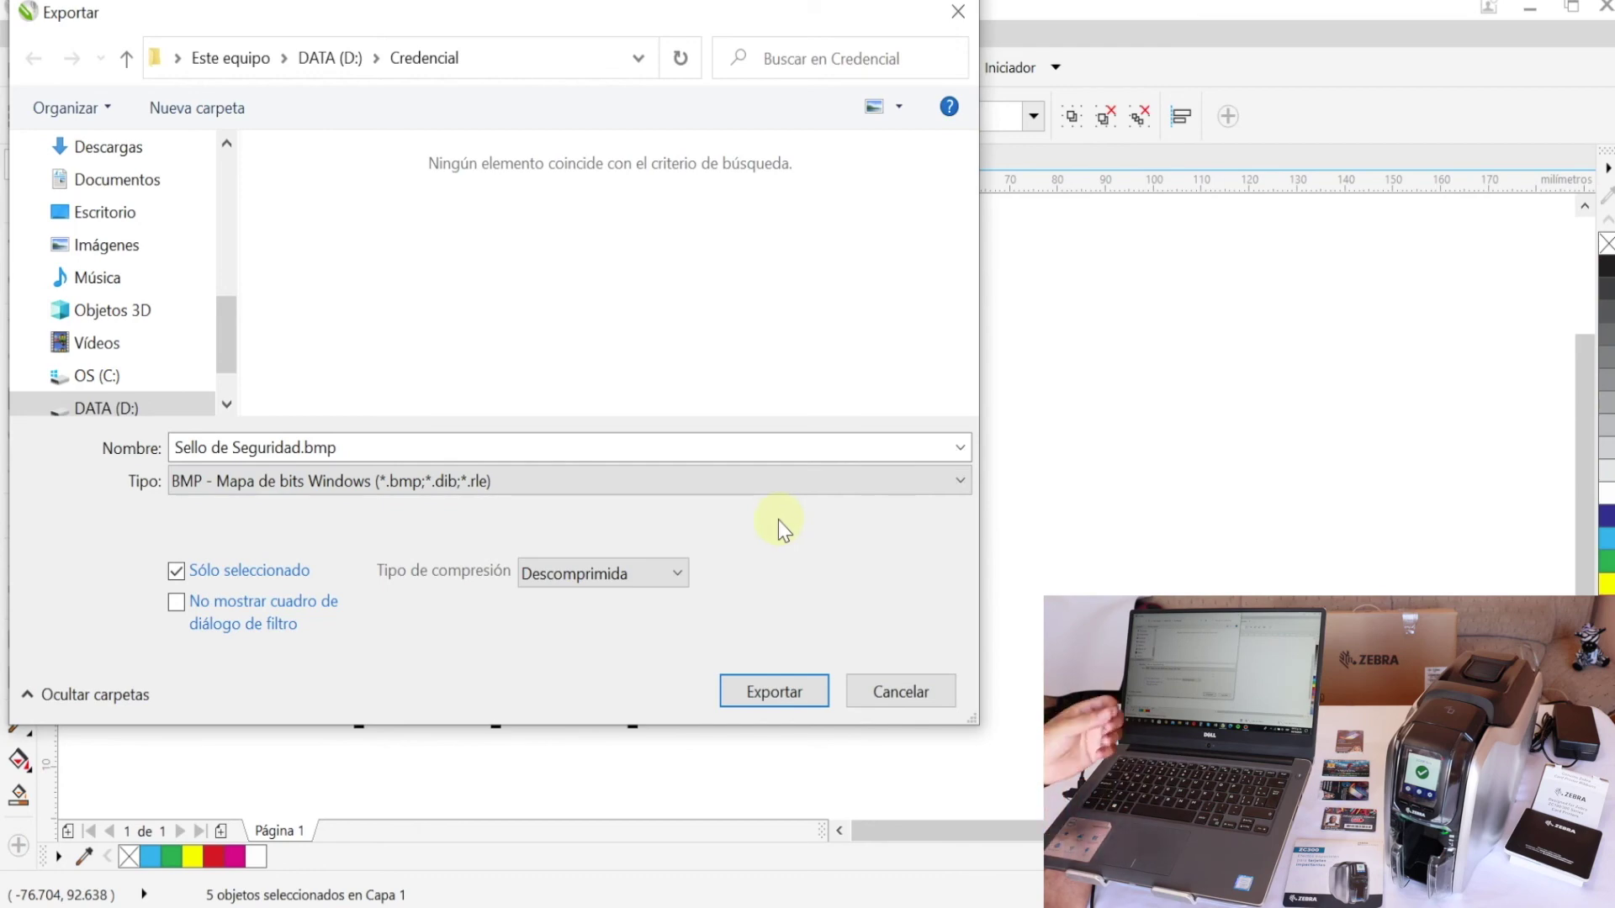
{"action": "left_click", "coordinate": [775, 690]}
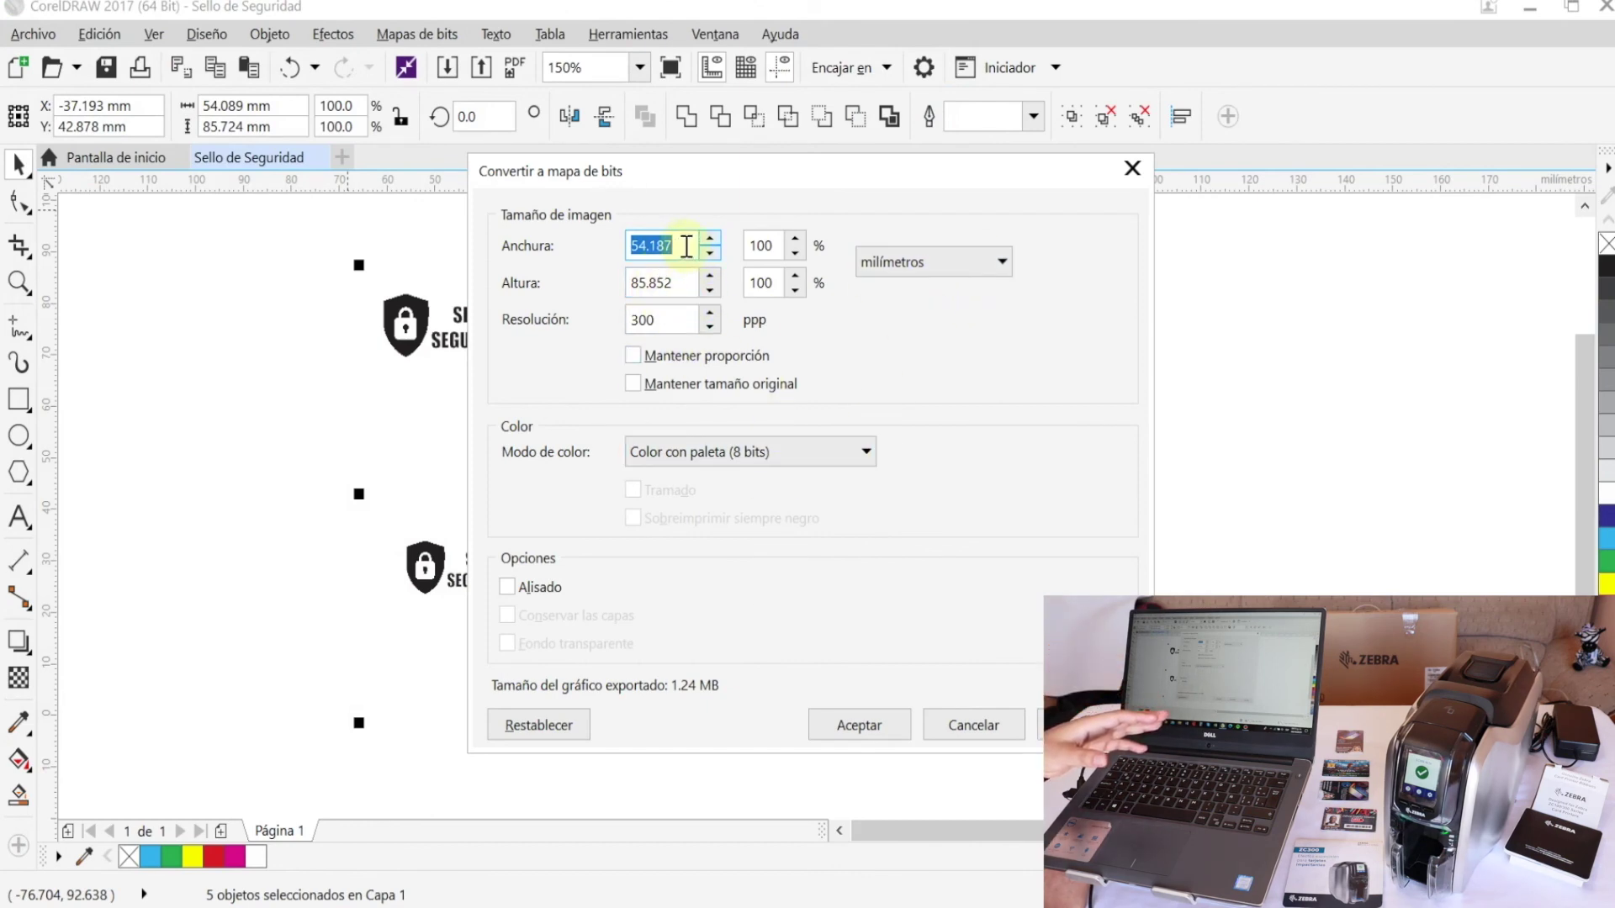
- Set the exported bitmap's size to 54 mm wide and 85.6 mm high
{"action": "type", "text": "5"}
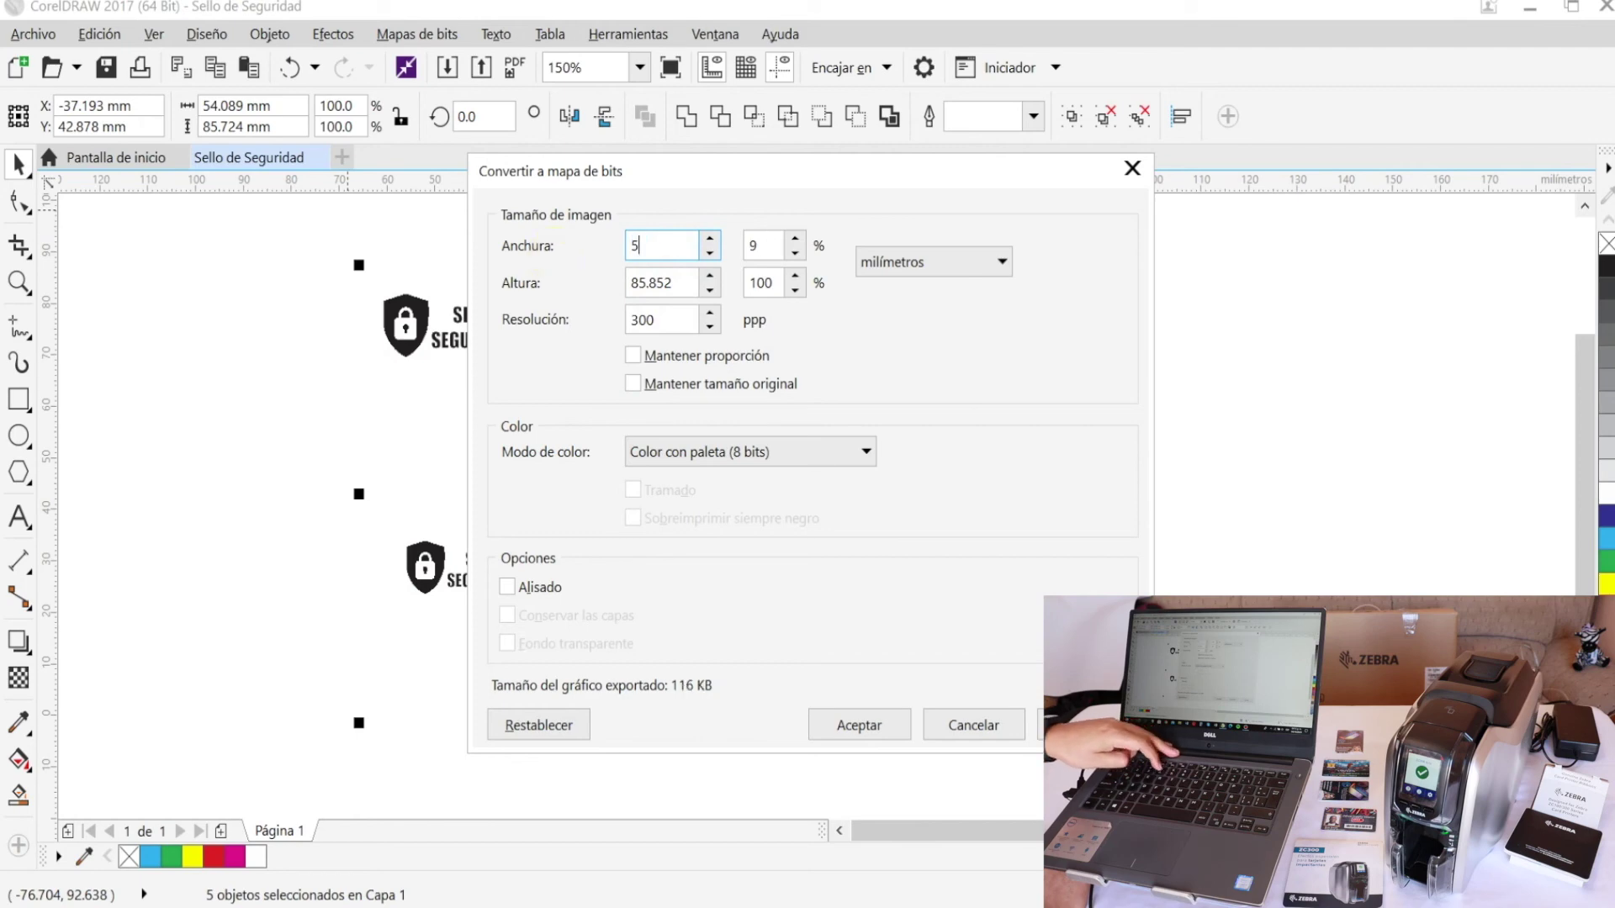
{"action": "type", "text": "4"}
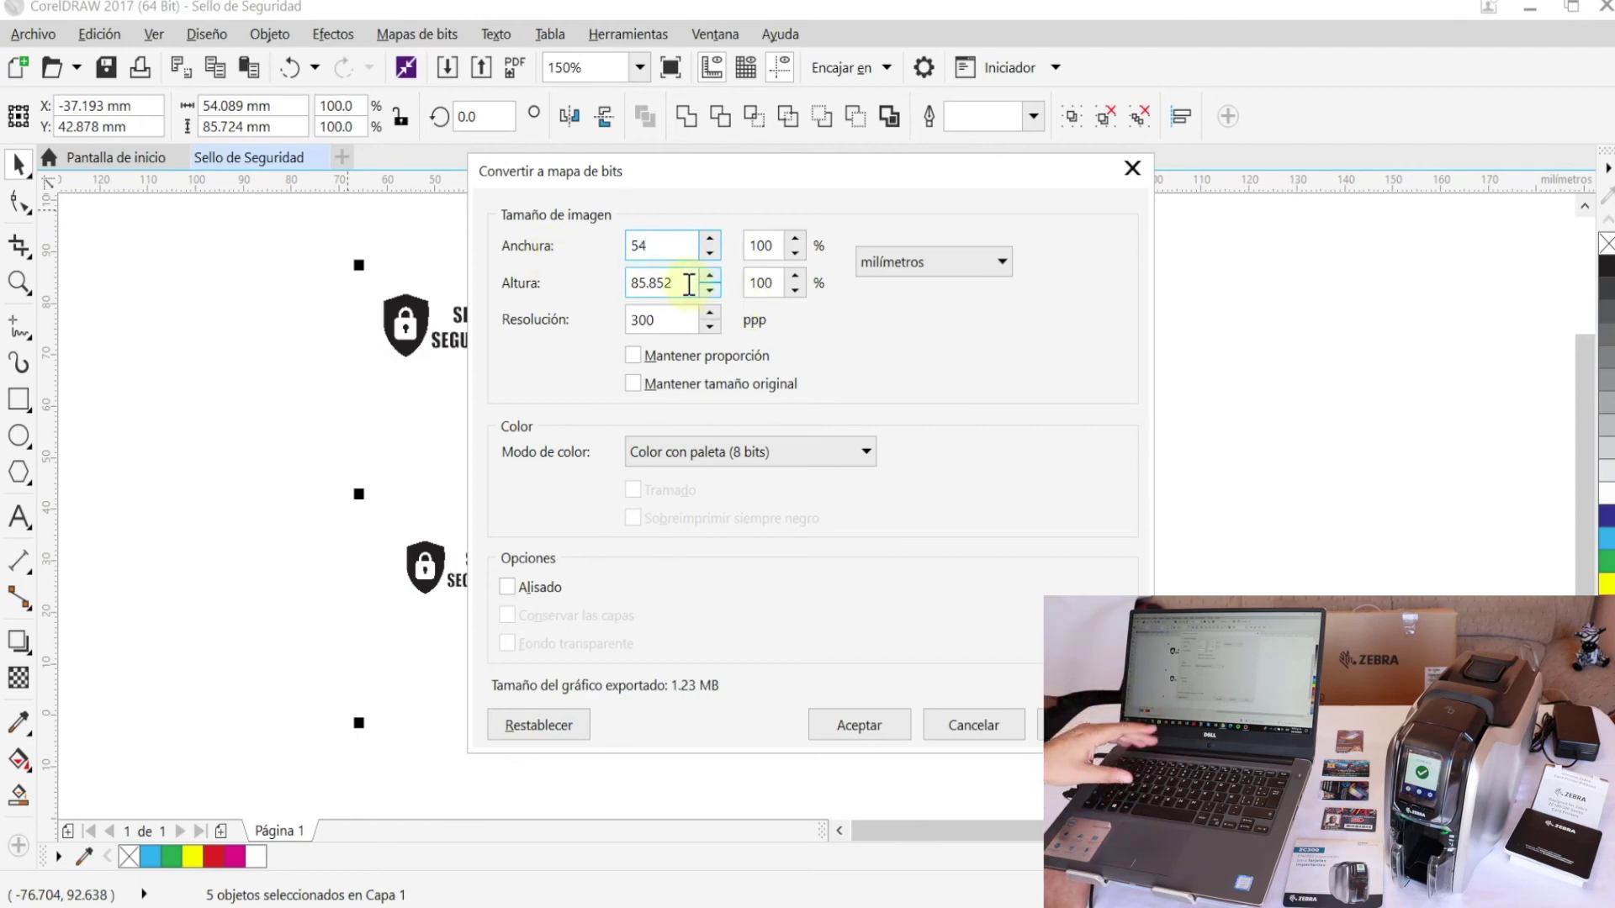
{"action": "left_click_drag", "start_coordinate": [689, 285], "coordinate": [603, 289]}
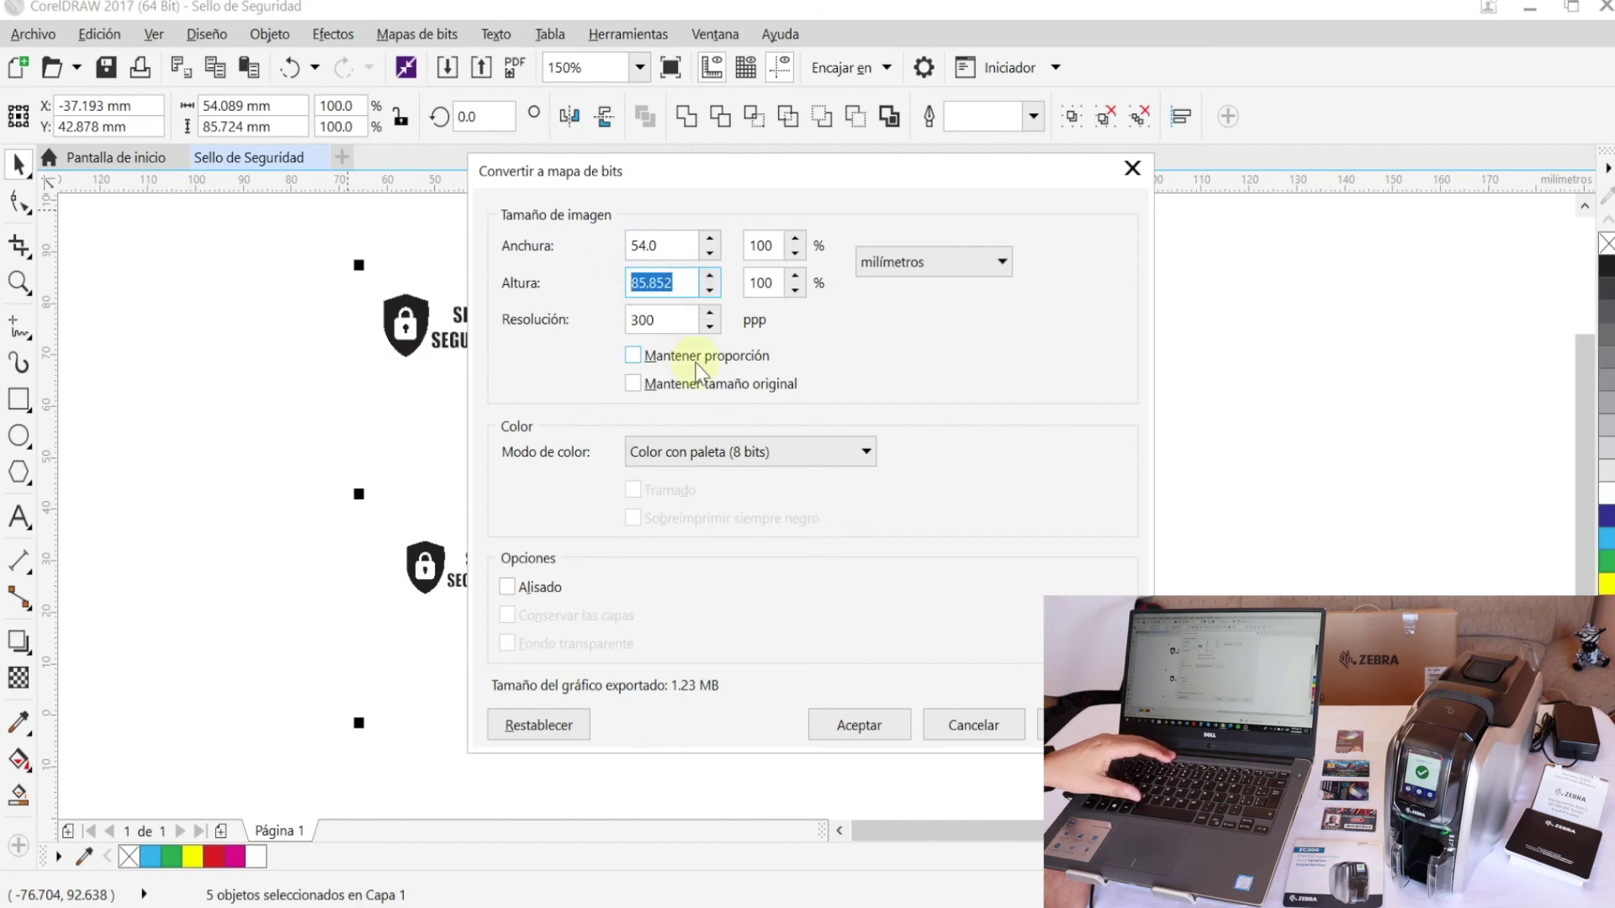
{"action": "type", "text": "85."}
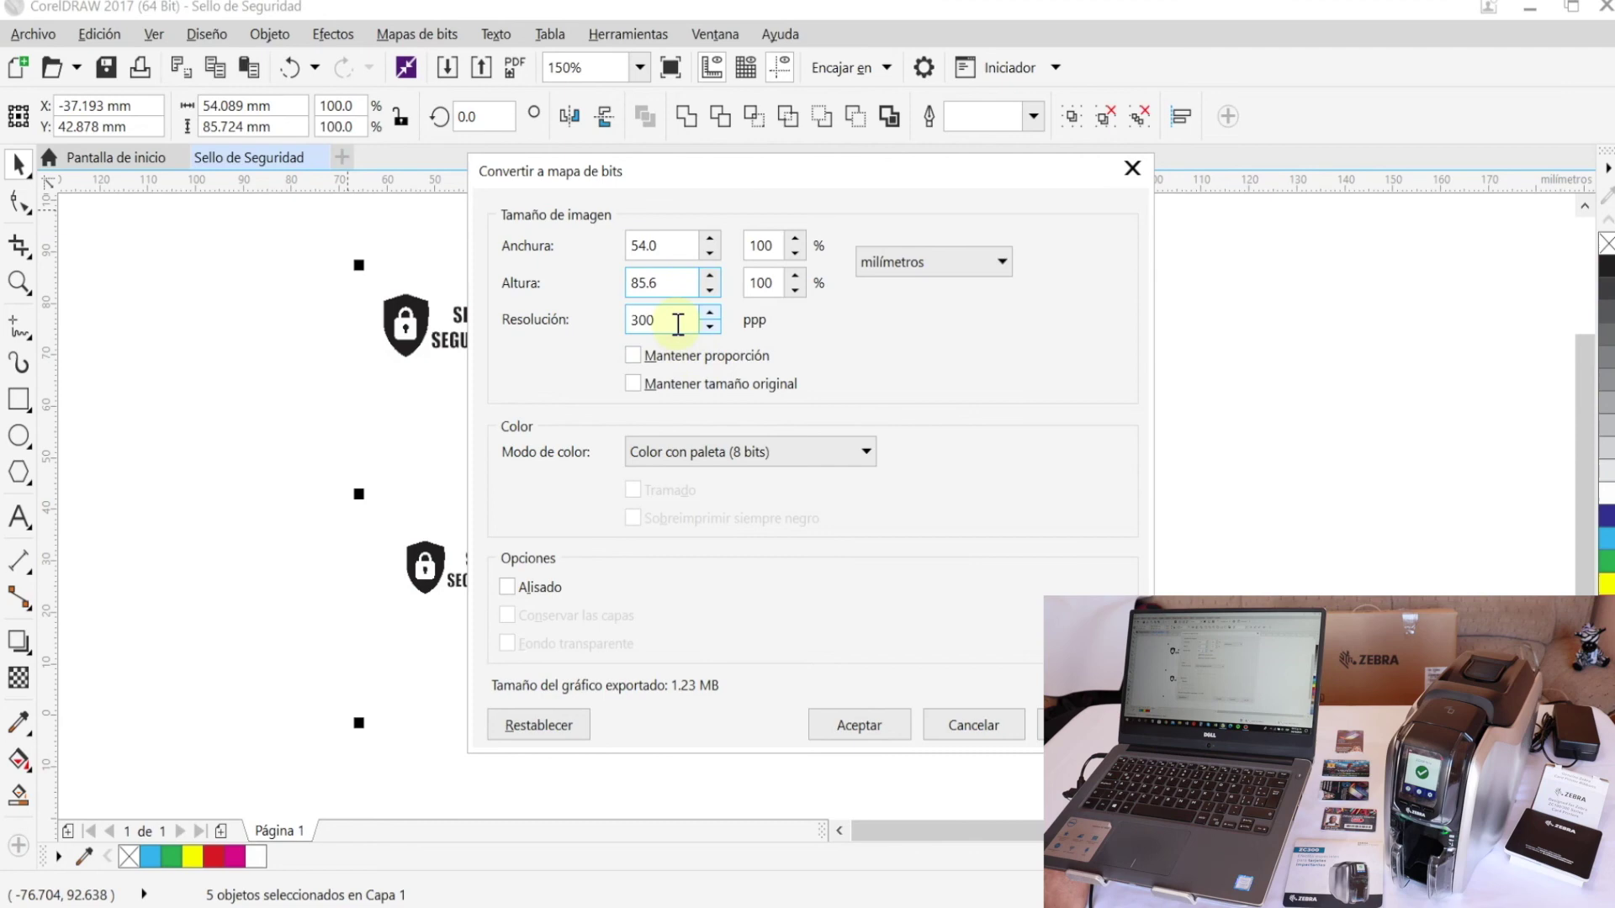
- Set the bitmap's color mode to black and white (Blanco y negro) and complete the export
{"action": "left_click", "coordinate": [867, 454]}
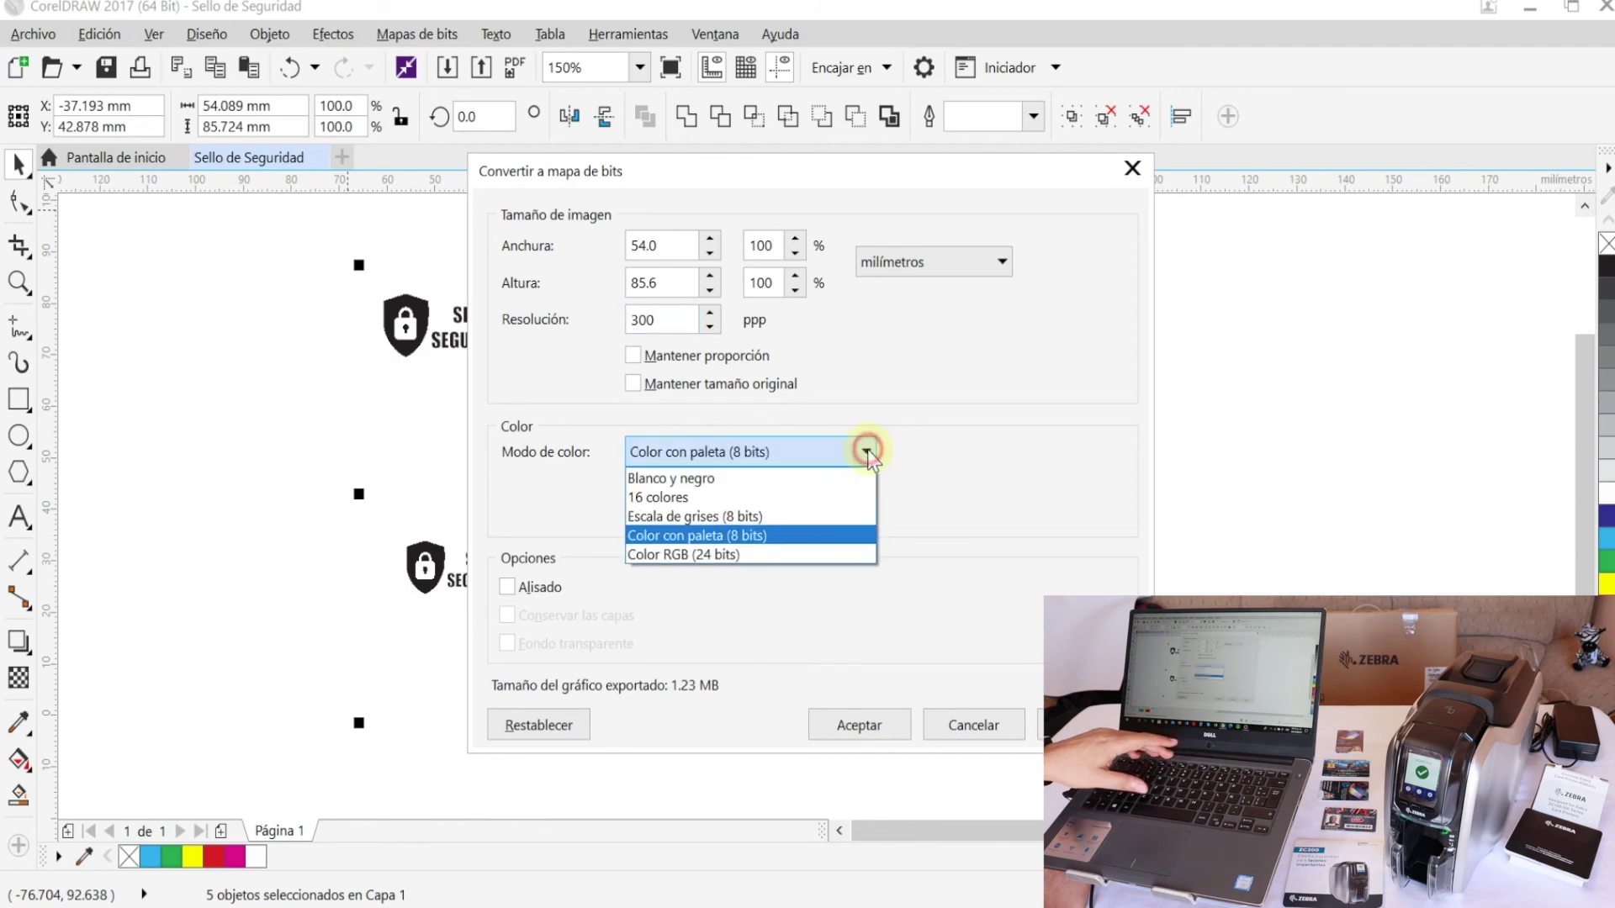
{"action": "left_click", "coordinate": [726, 478]}
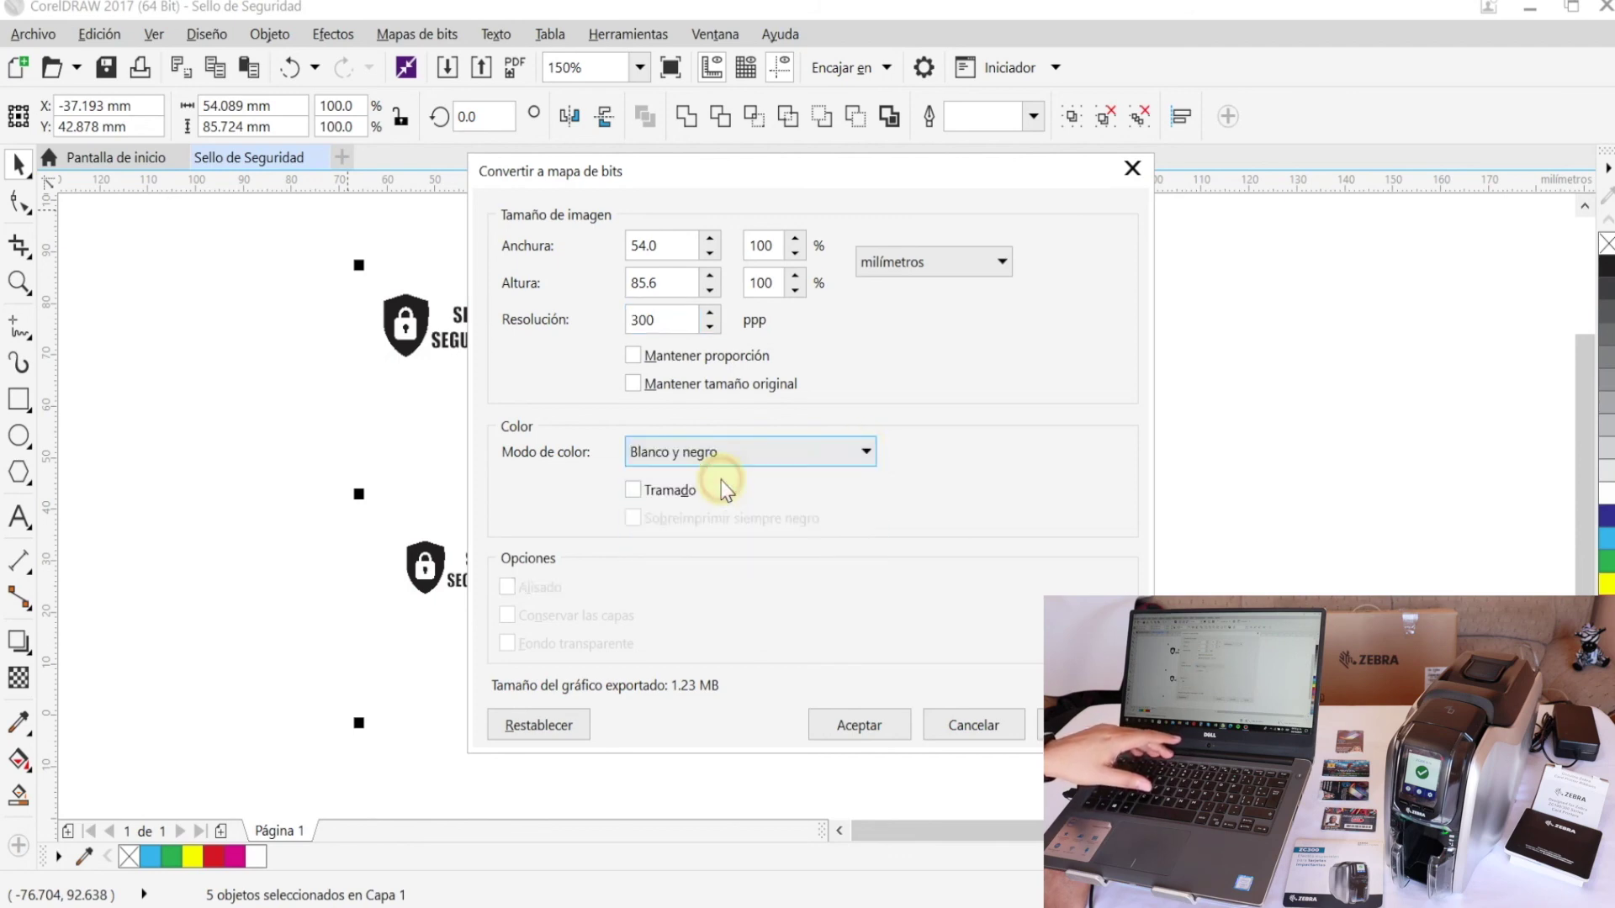
{"action": "left_click", "coordinate": [861, 457]}
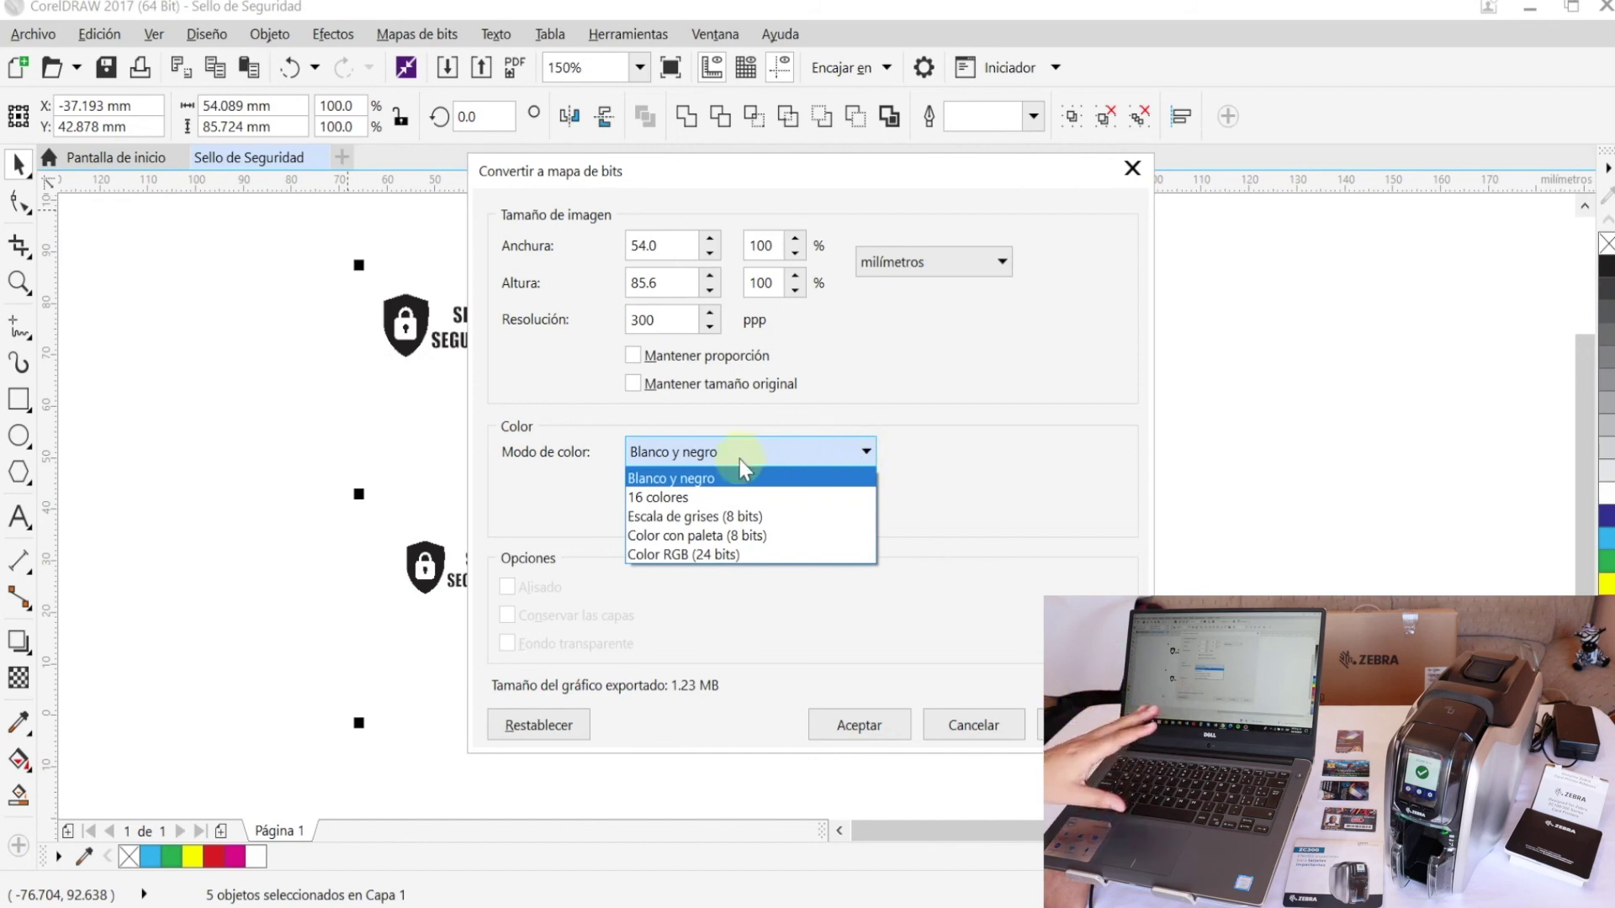
{"action": "left_click", "coordinate": [723, 483]}
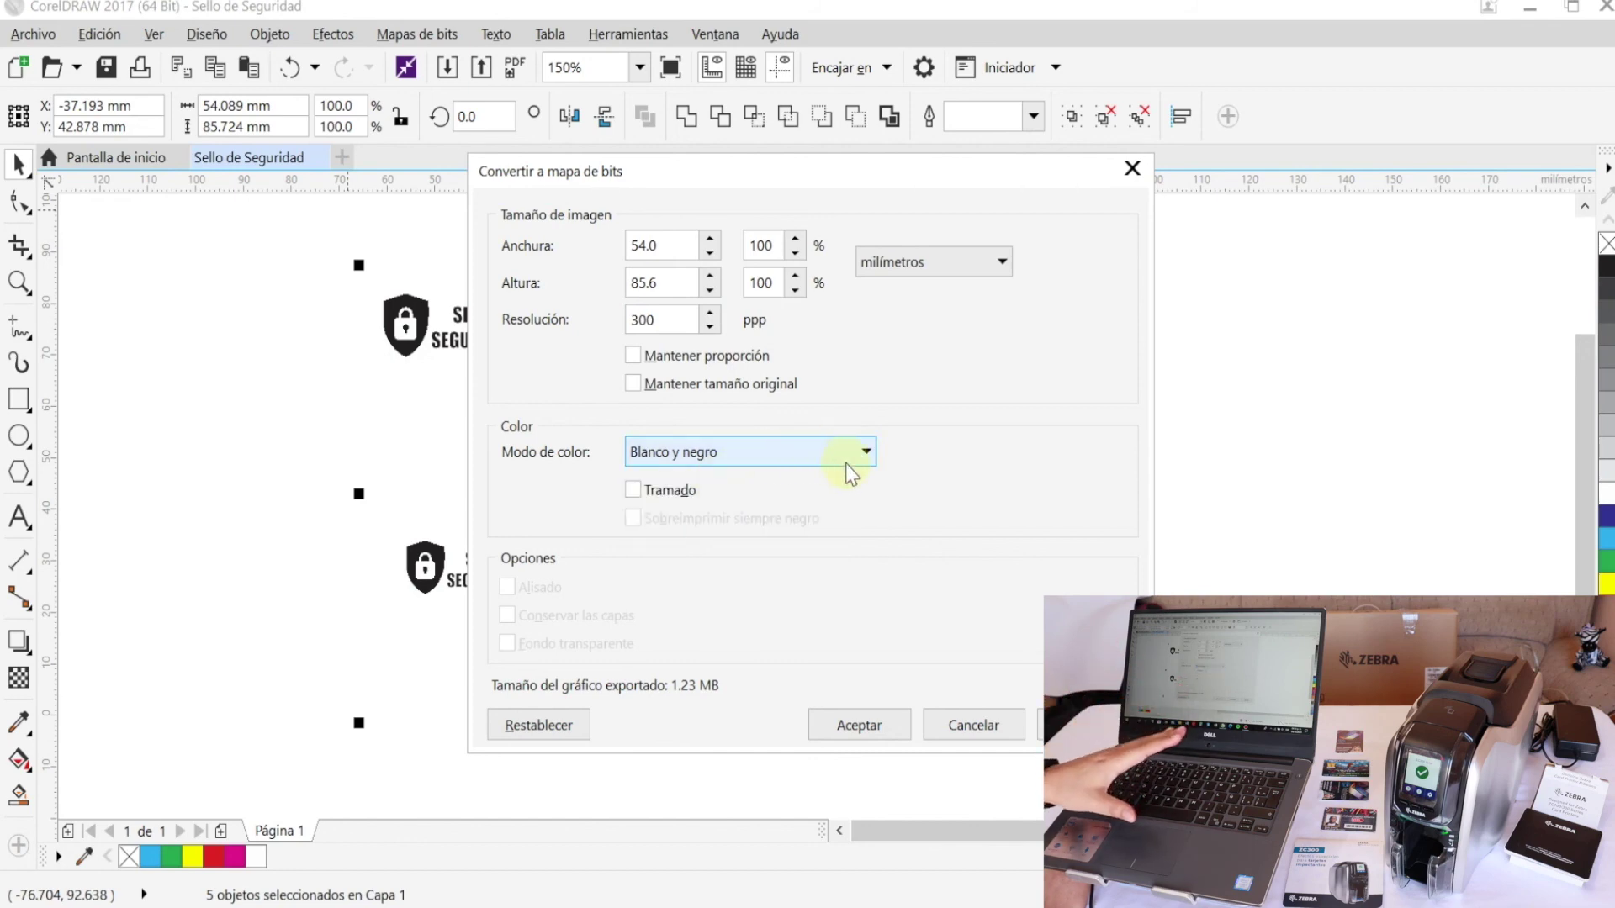
{"action": "left_click", "coordinate": [858, 725]}
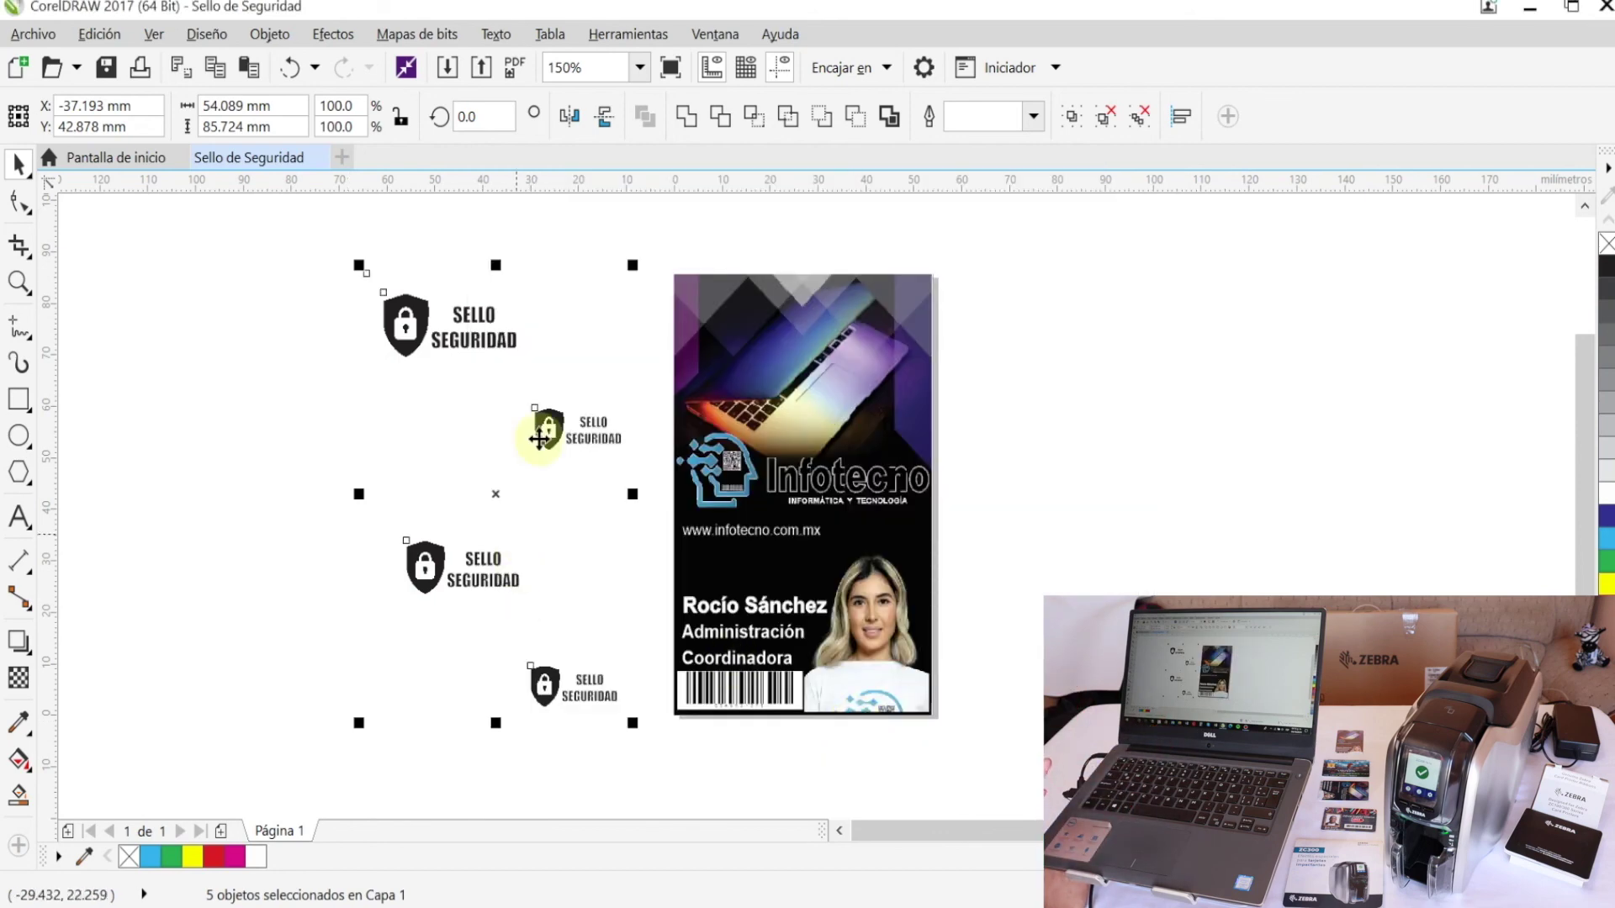